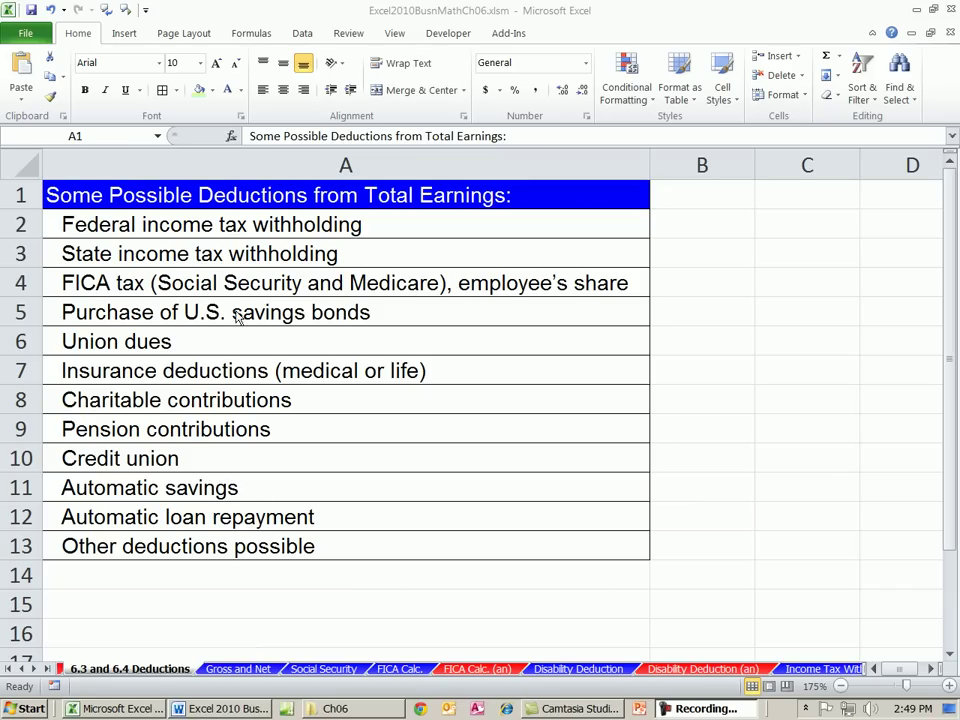
- Review the list of possible deductions from total earnings in column A of the 6.3 and 6.4 Deductions sheet
left_click(421, 15)
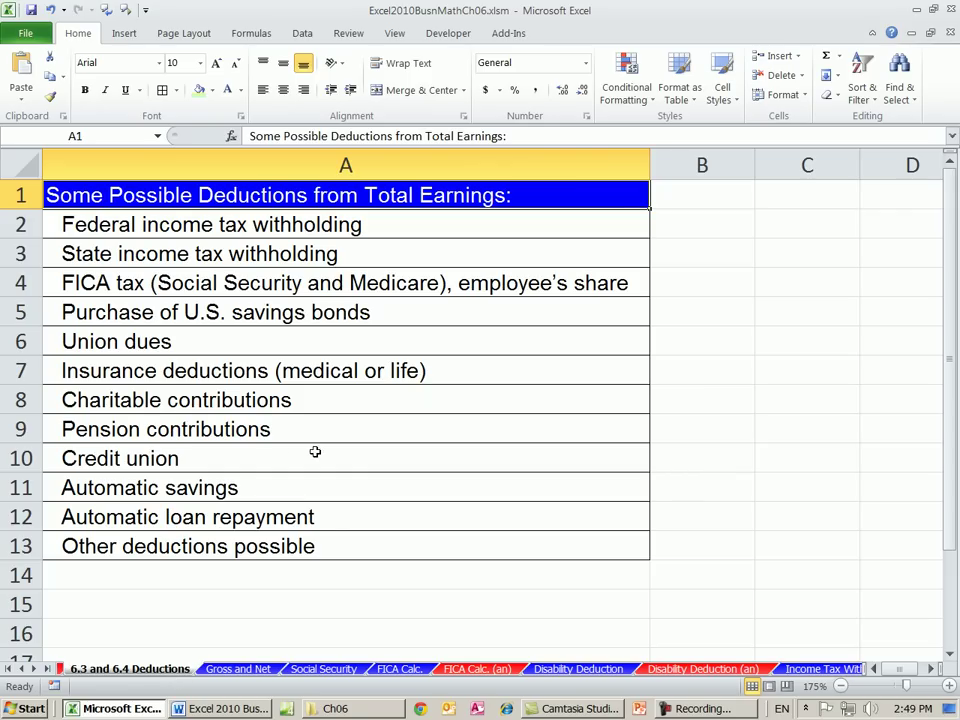
left_click(295, 227)
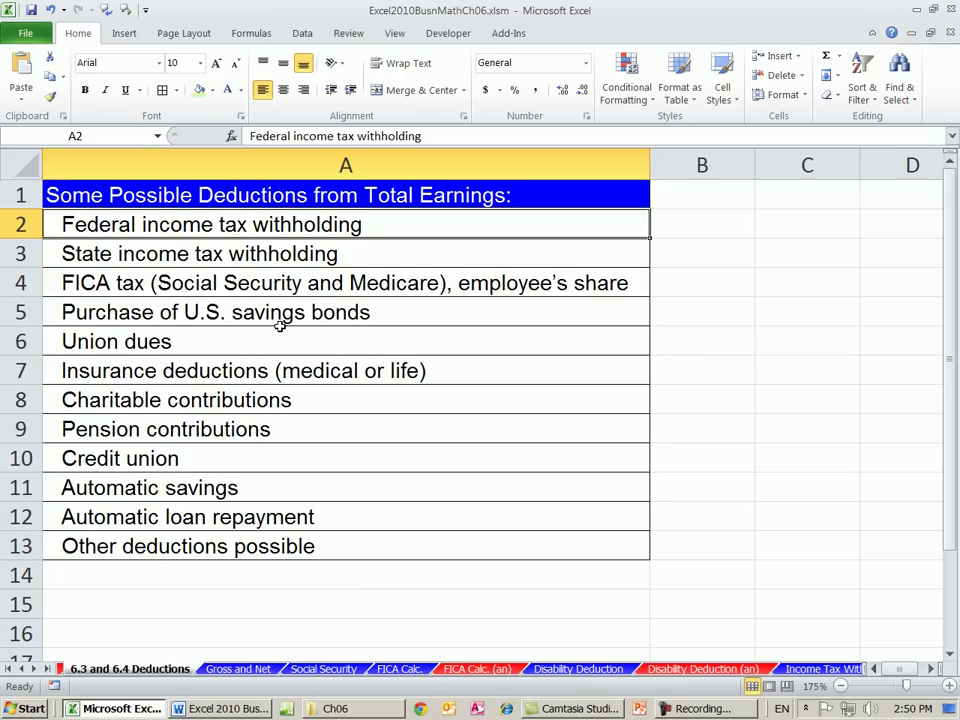
left_click(294, 253)
left_click(268, 290)
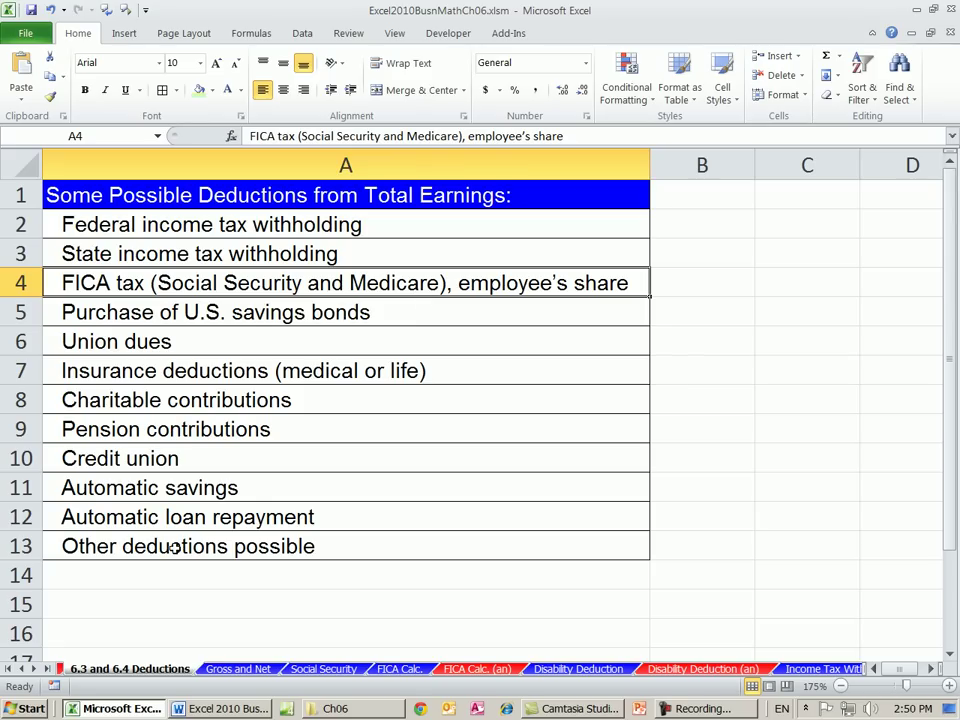
left_click(200, 316)
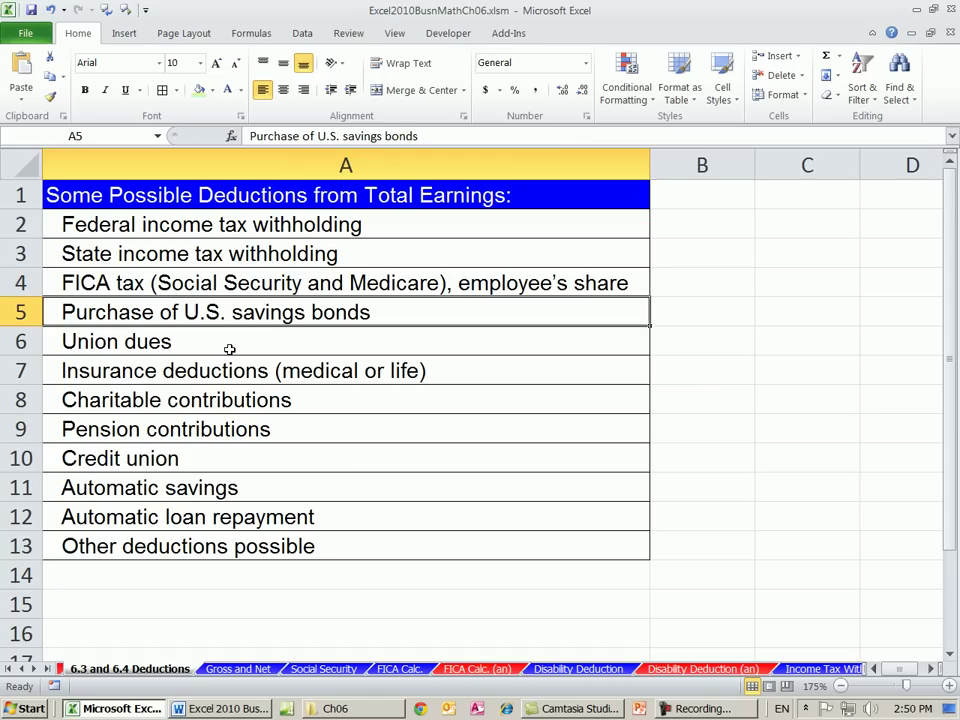
left_click(220, 344)
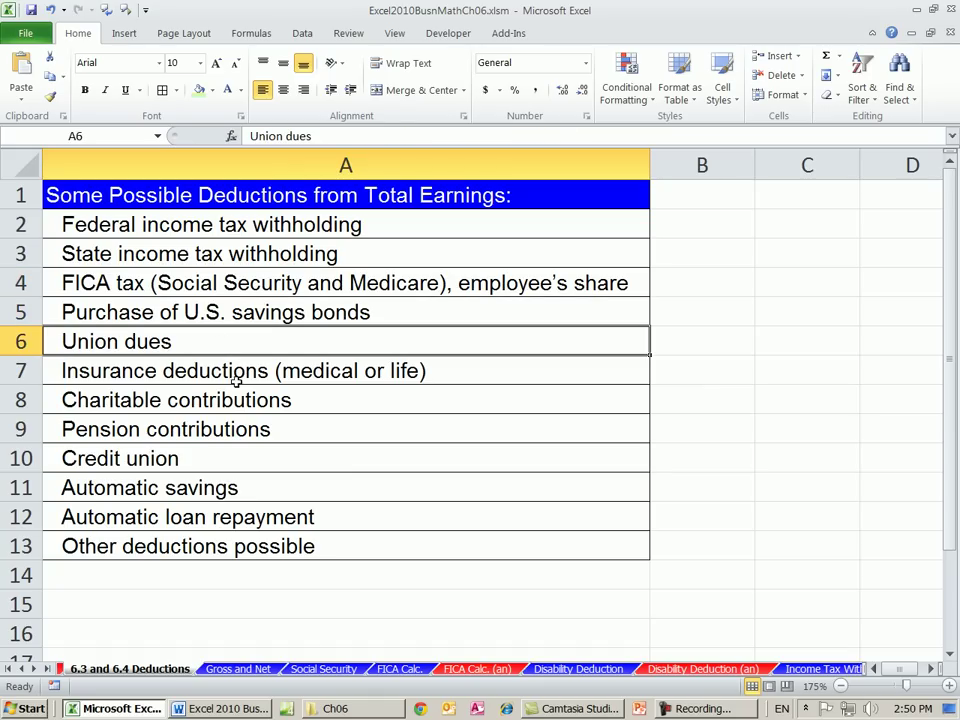
left_click(165, 368)
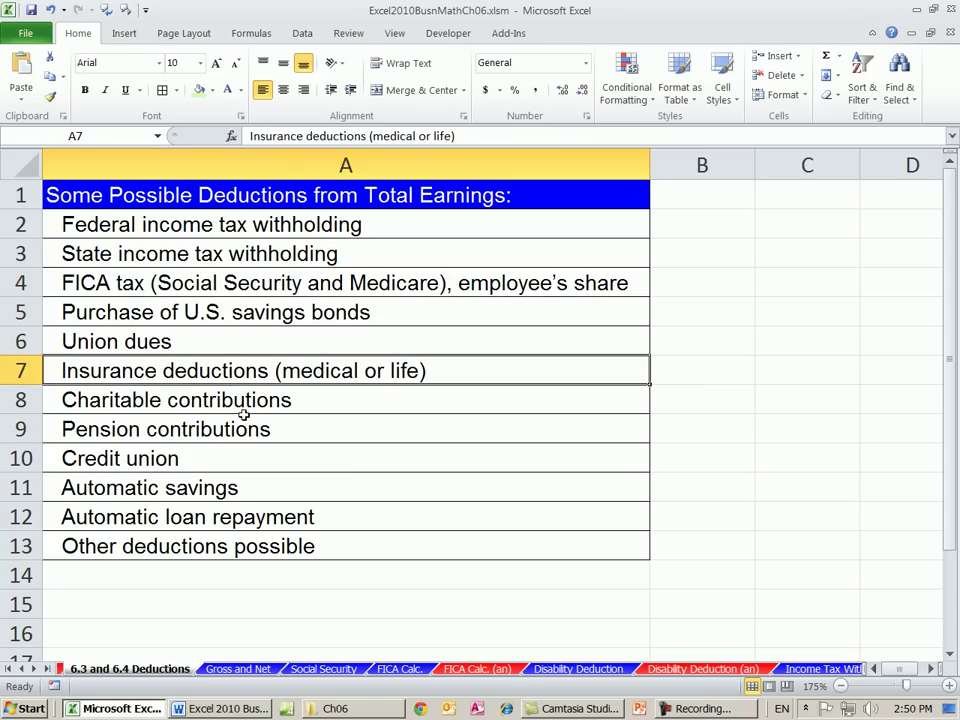
left_click(240, 399)
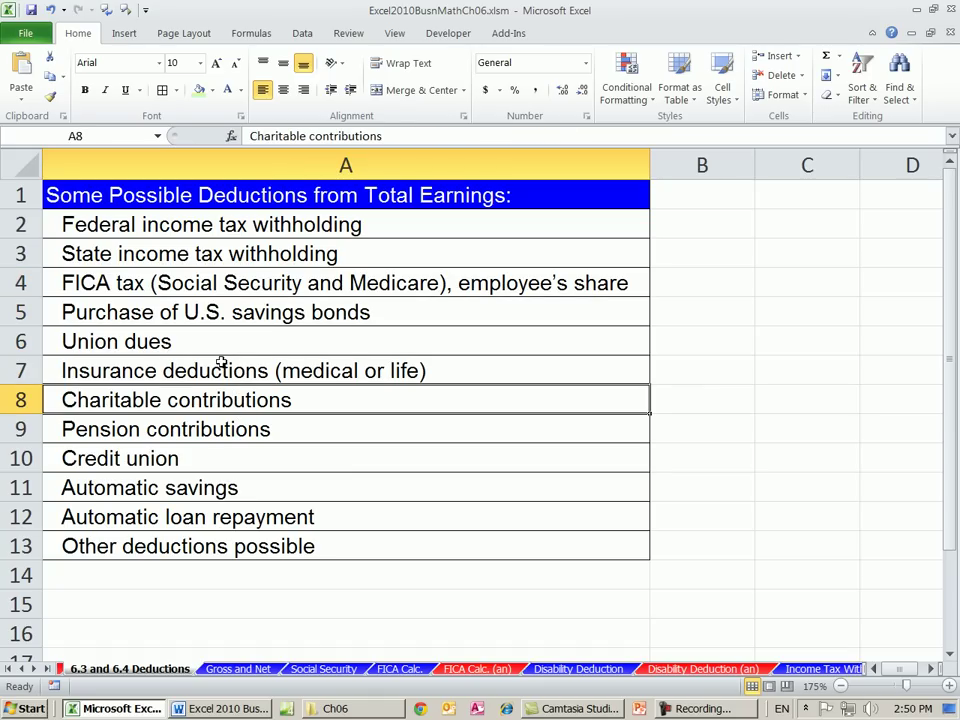
left_click(213, 428)
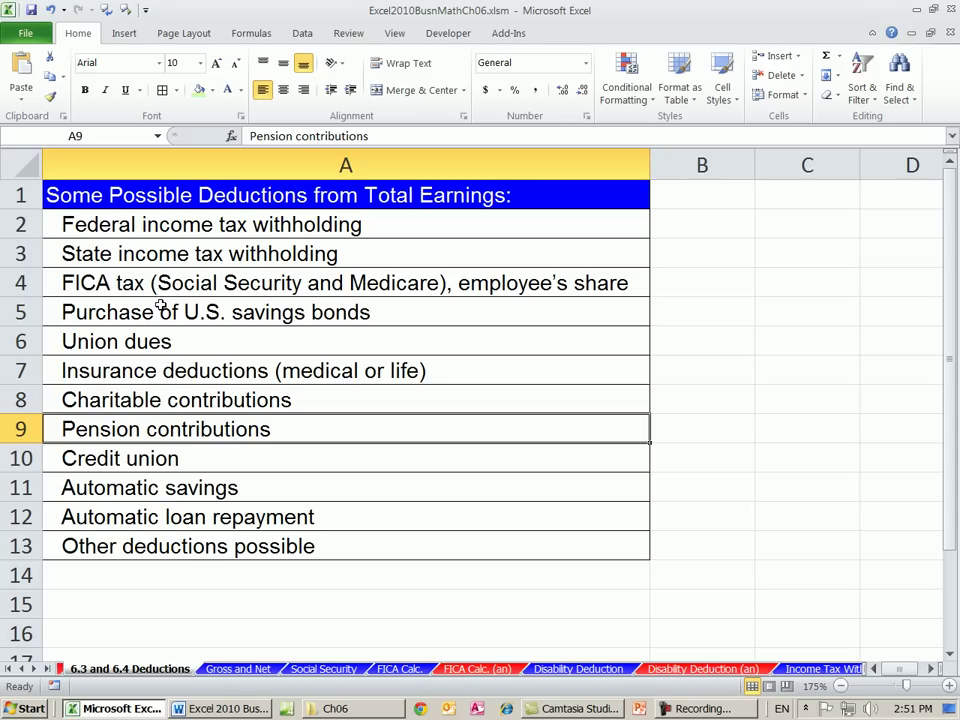
left_click(198, 286)
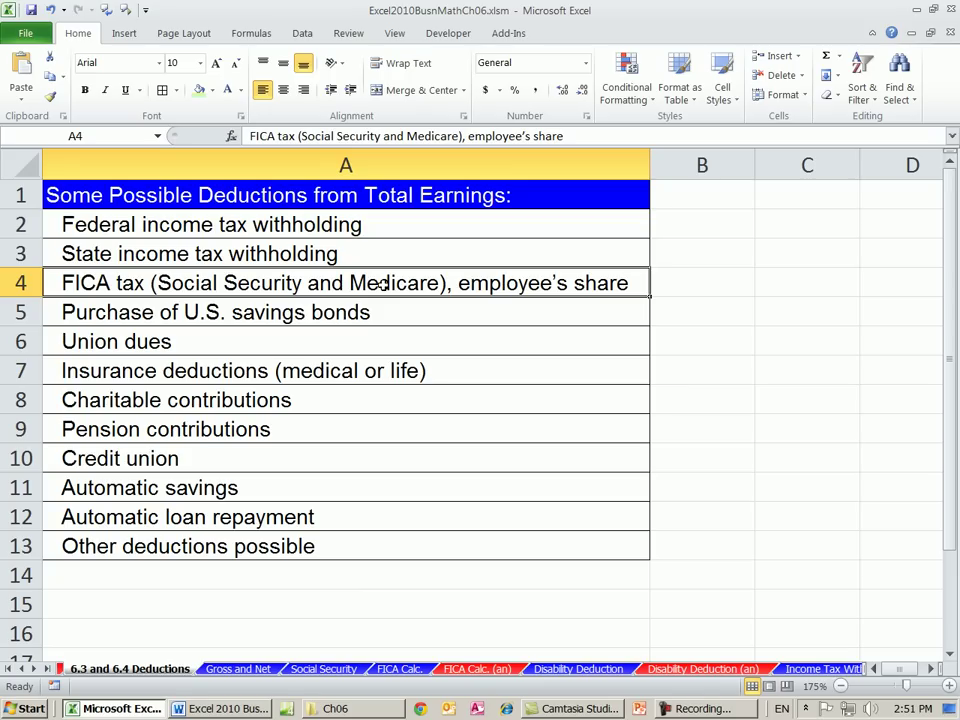
left_click(222, 228)
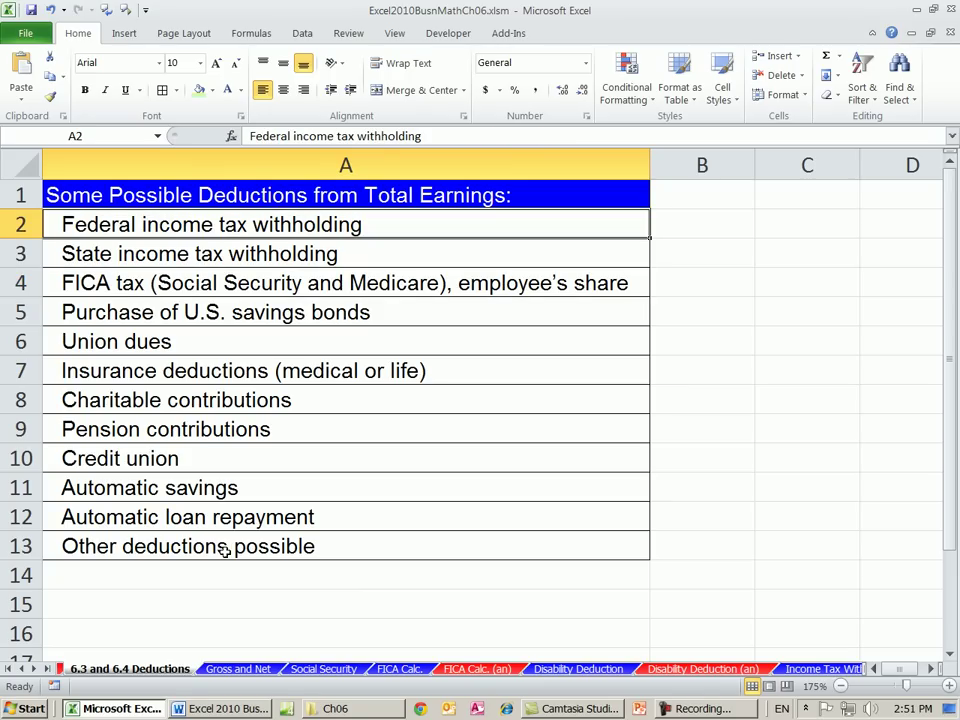
- On the Gross and Net sheet, examine the gross pay, the individual deductions, and the Total Deductions and Net Pay formulas
left_click(243, 671)
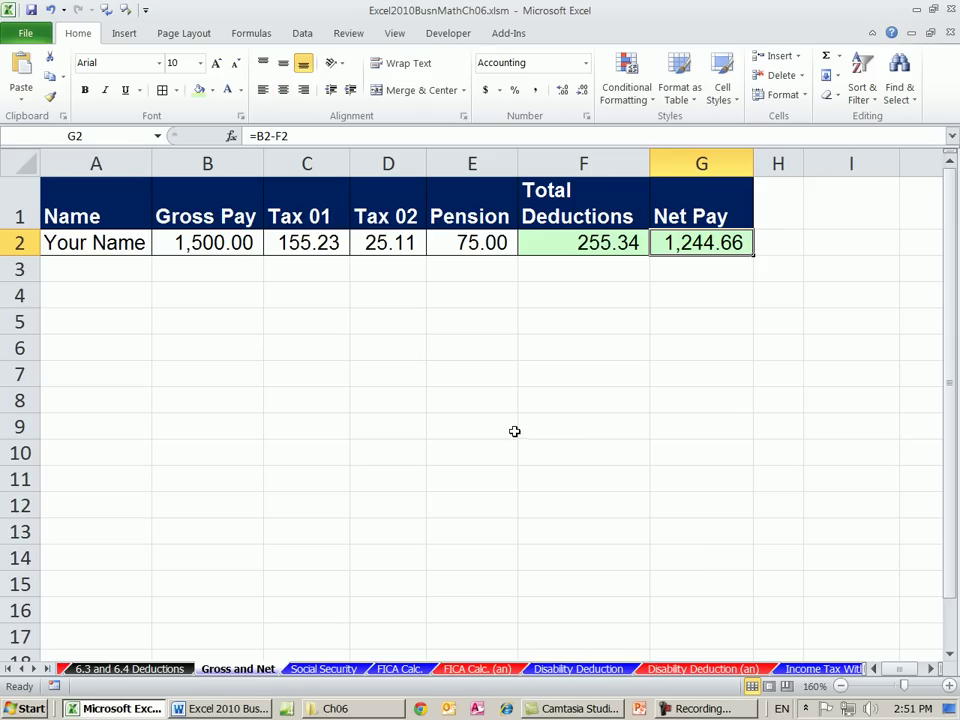
left_click(210, 242)
left_click_drag(311, 242, 455, 244)
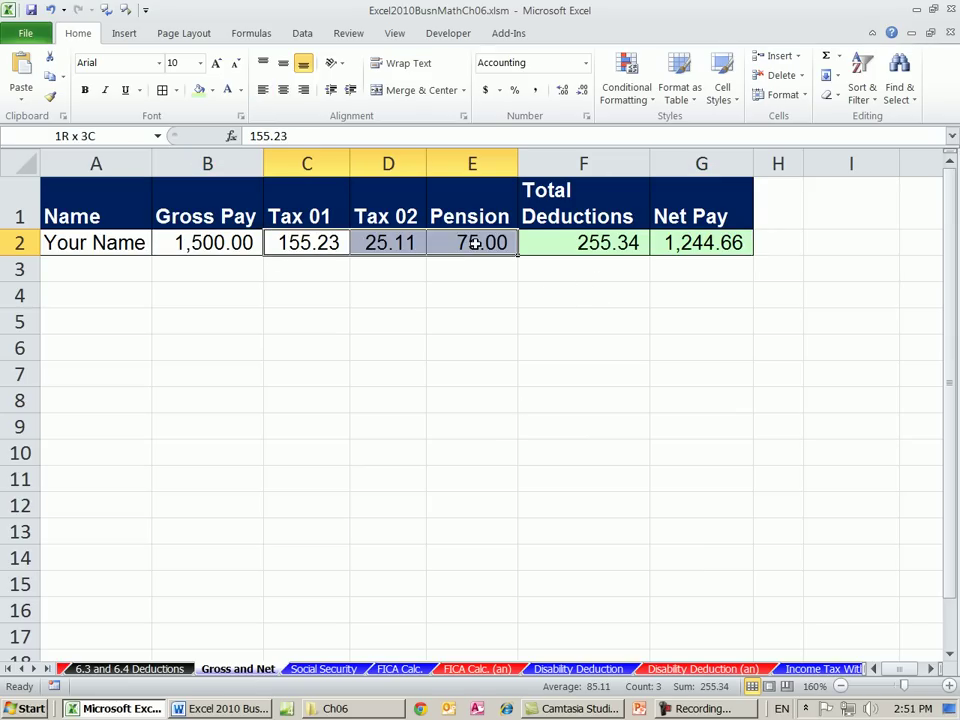
double_click(553, 241)
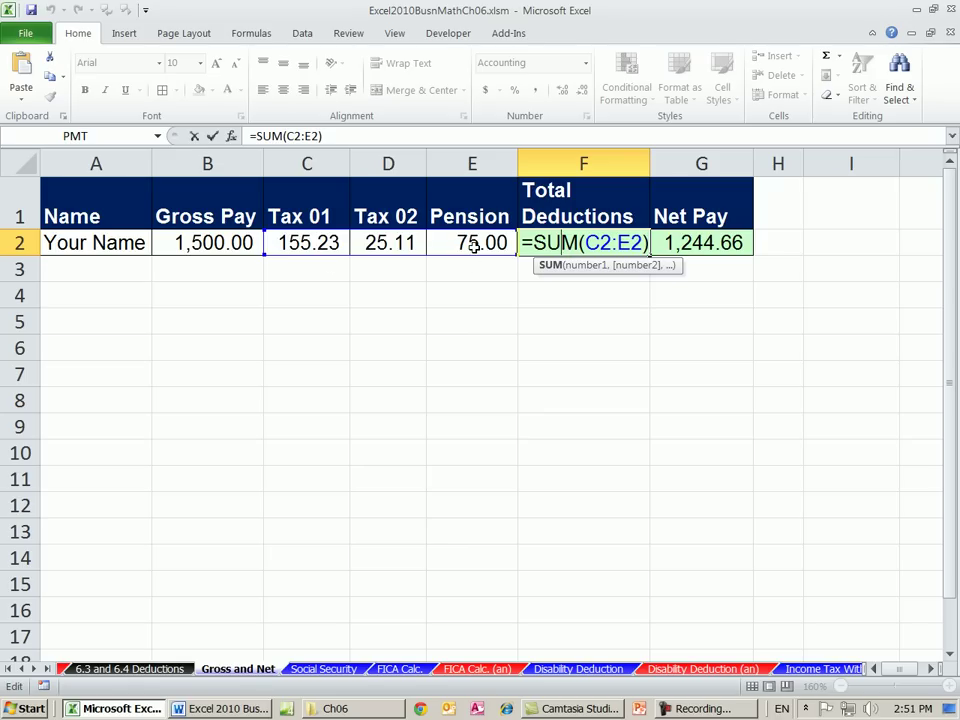
key("ctrl+Return")
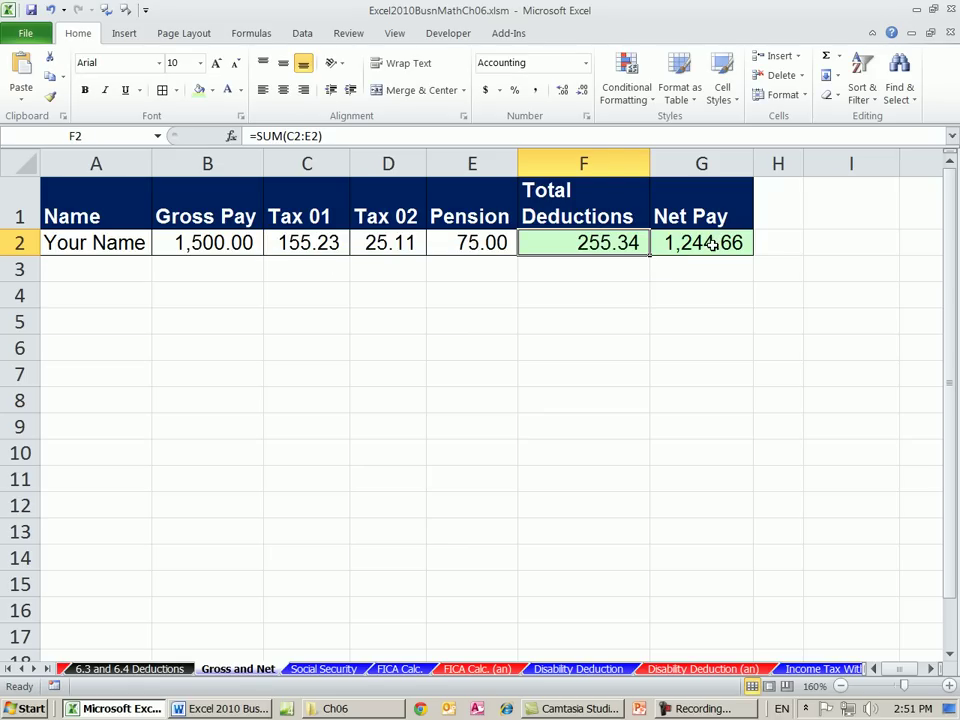
left_click(709, 243)
type("=B2-F2")
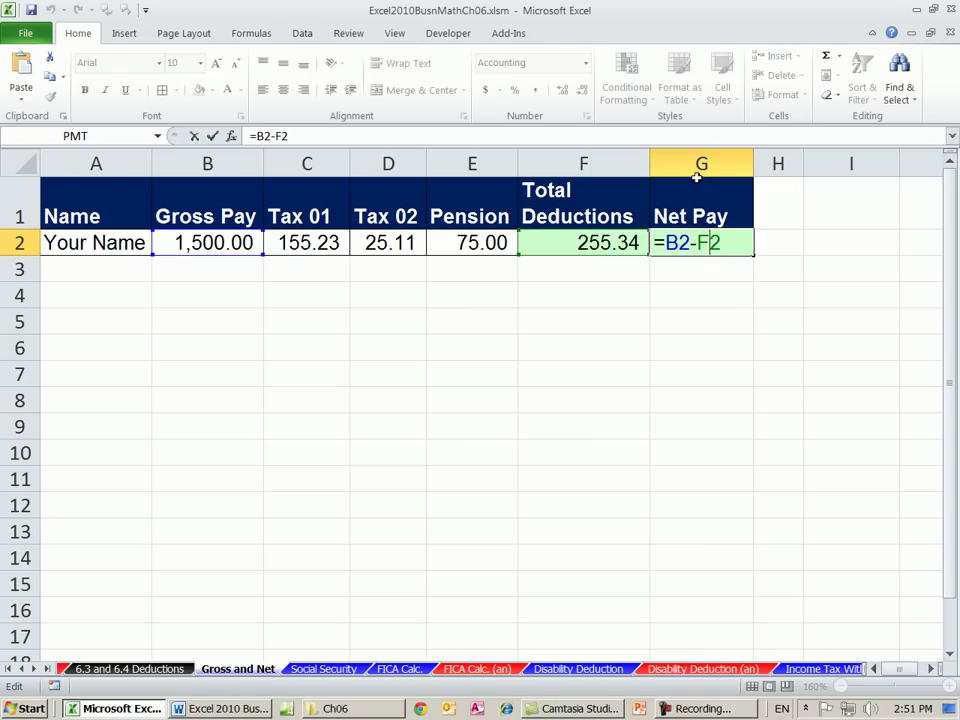
key("ctrl+Return")
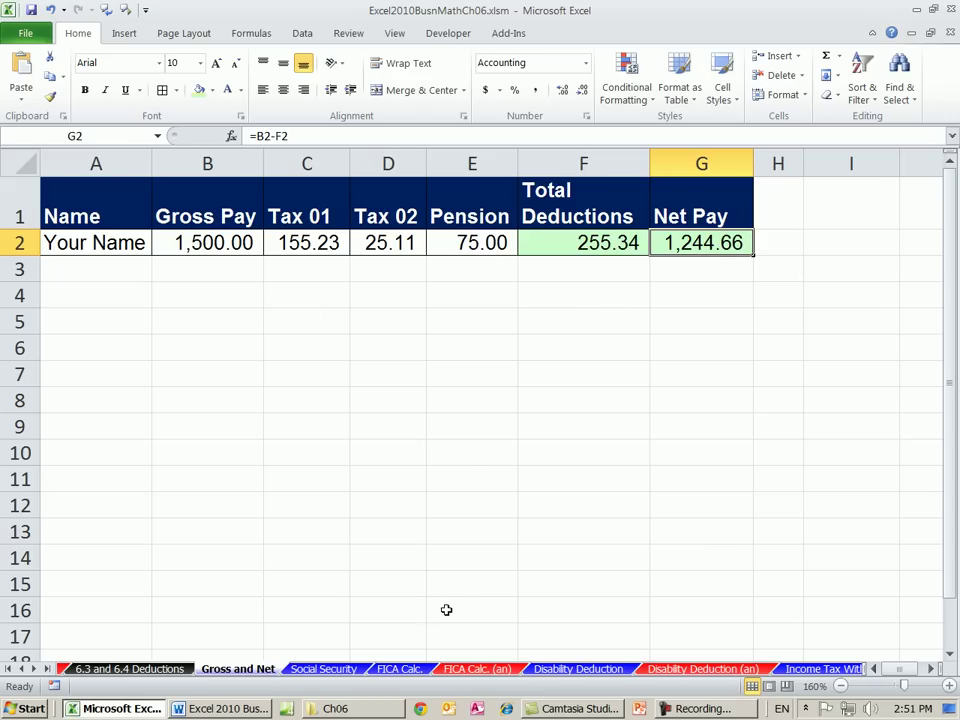
- On the Social Security sheet, review the notes on Social Security taxes, Medicare taxes and self-employed workers
left_click(340, 669)
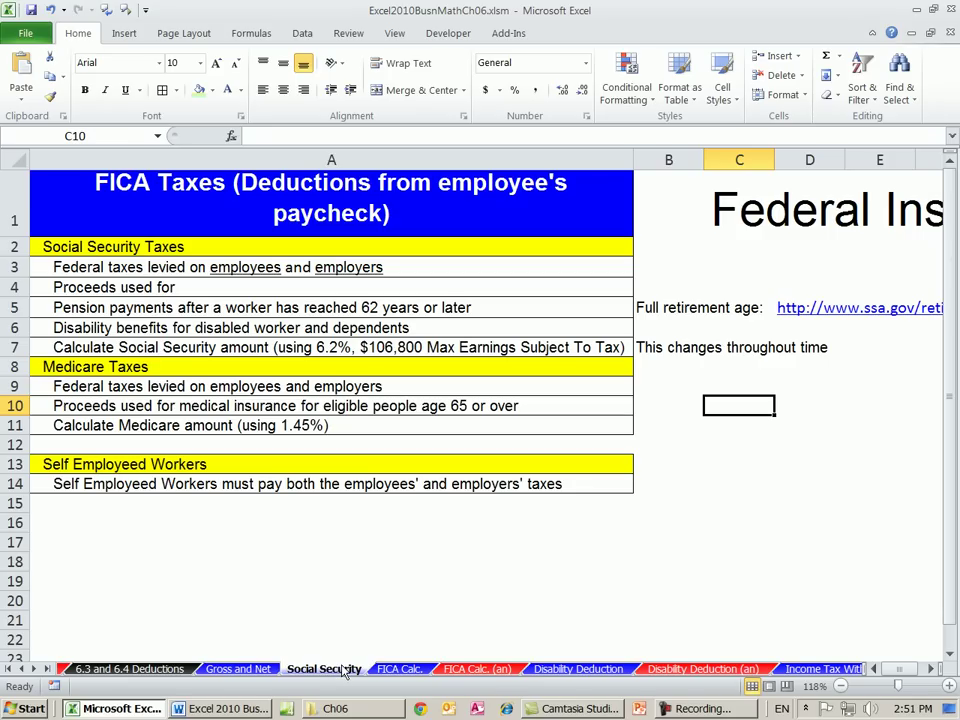
scroll(356, 506, "up", 1)
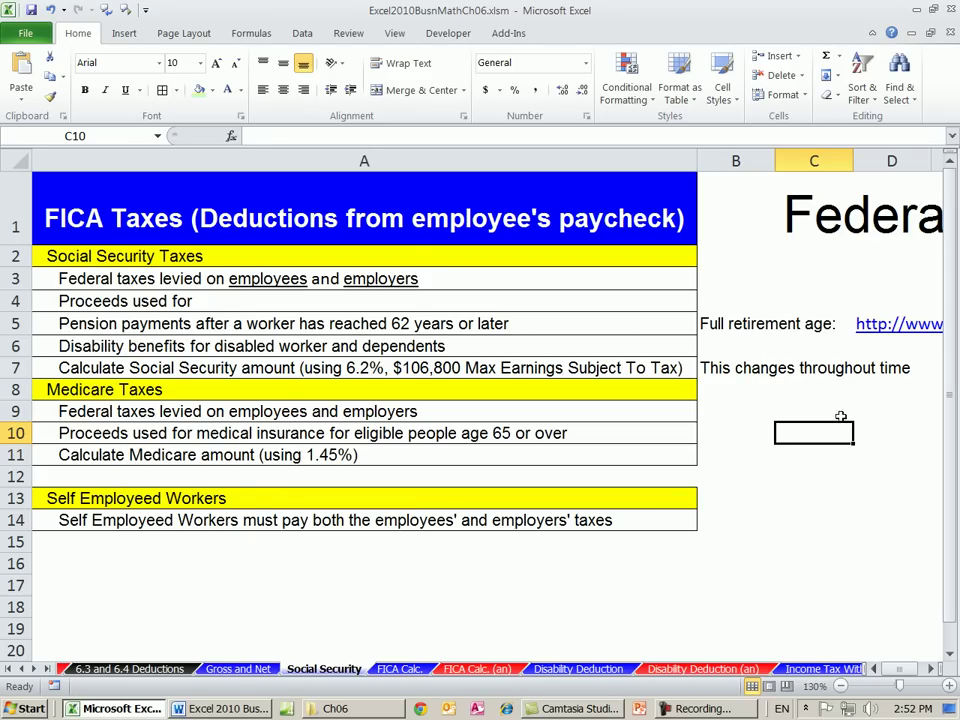
left_click(929, 669)
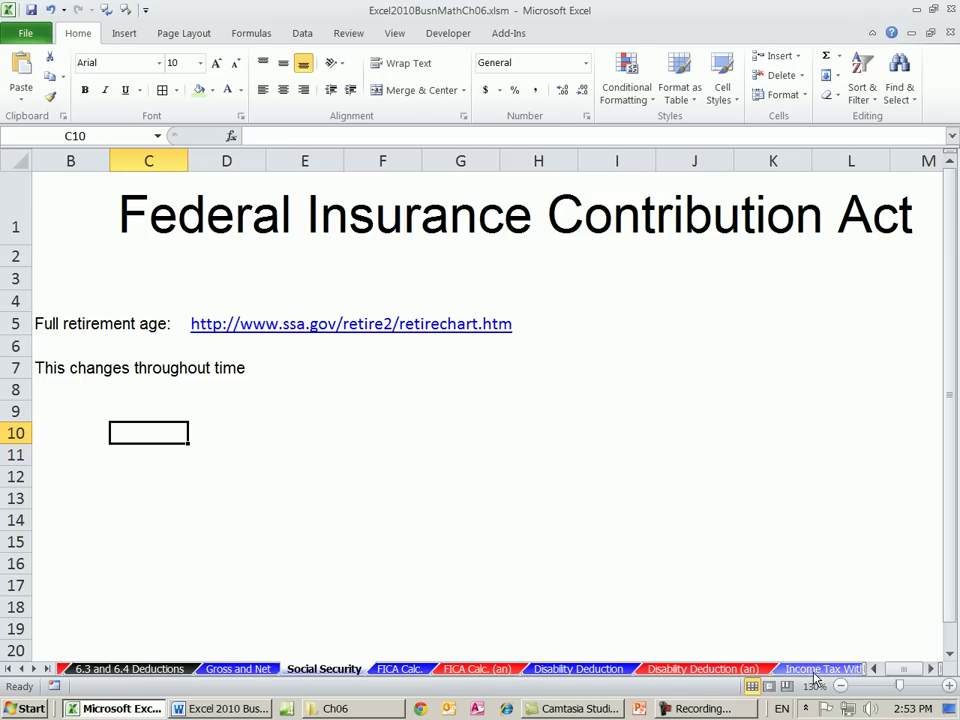
left_click(874, 668)
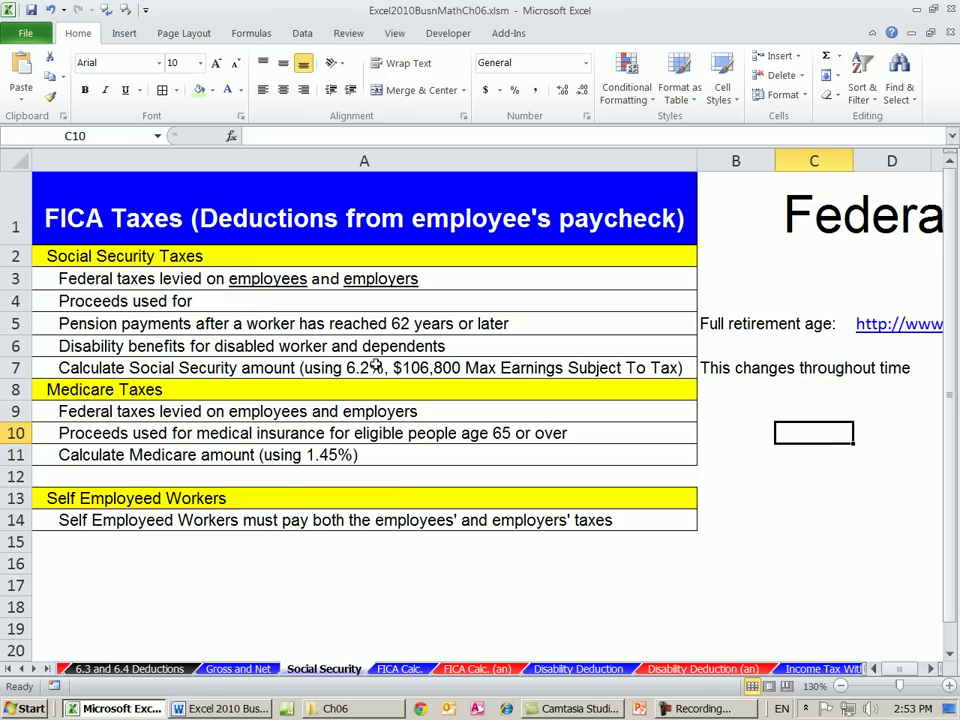
double_click(92, 368)
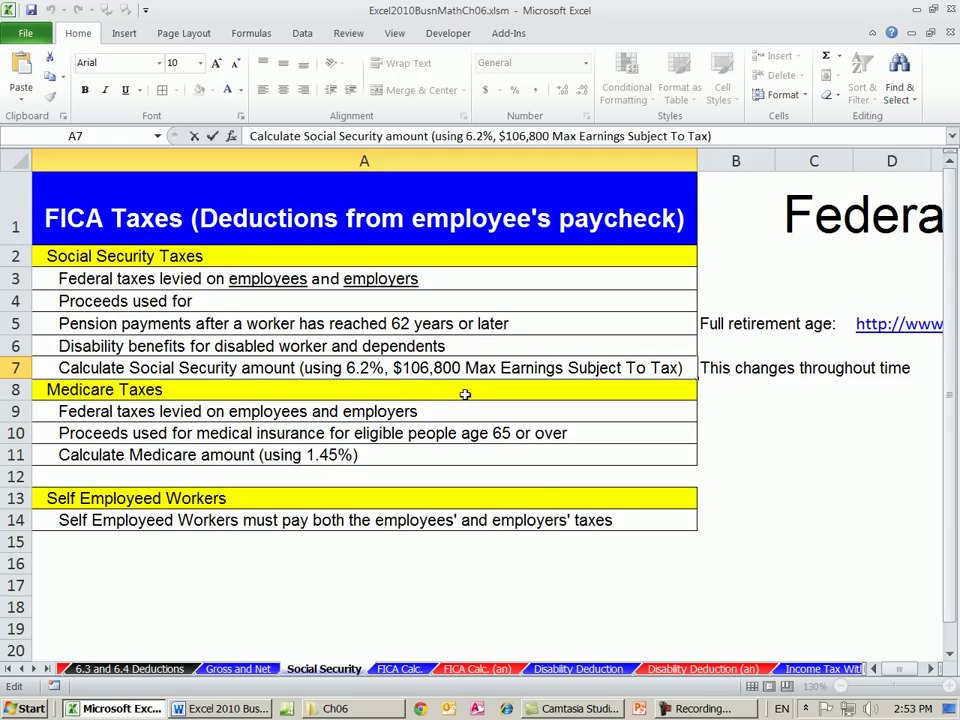
left_click(470, 392)
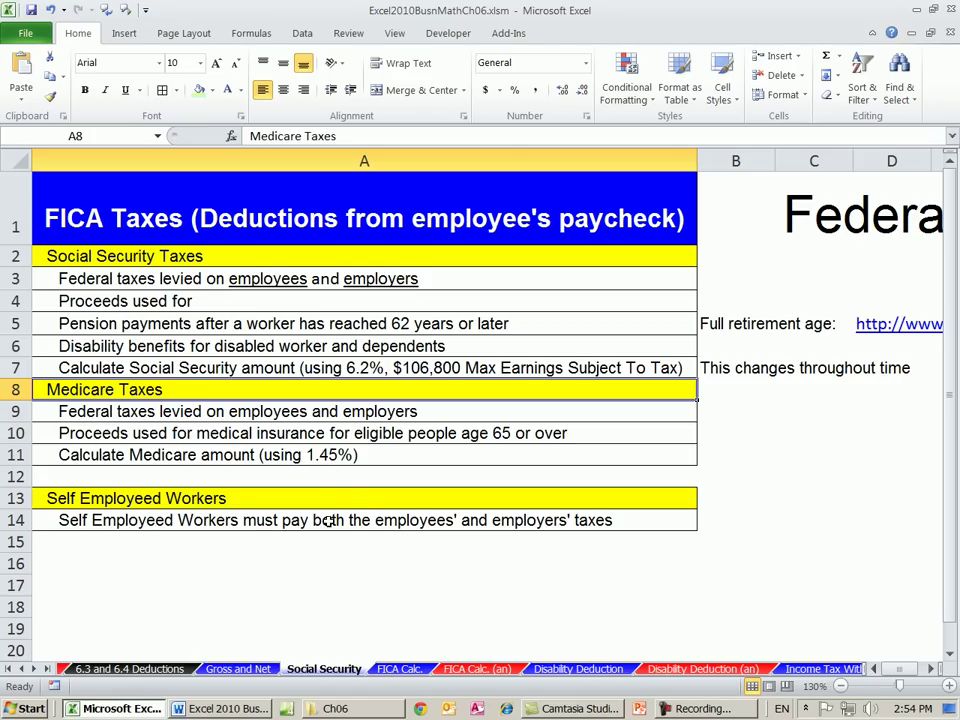
left_click(129, 520)
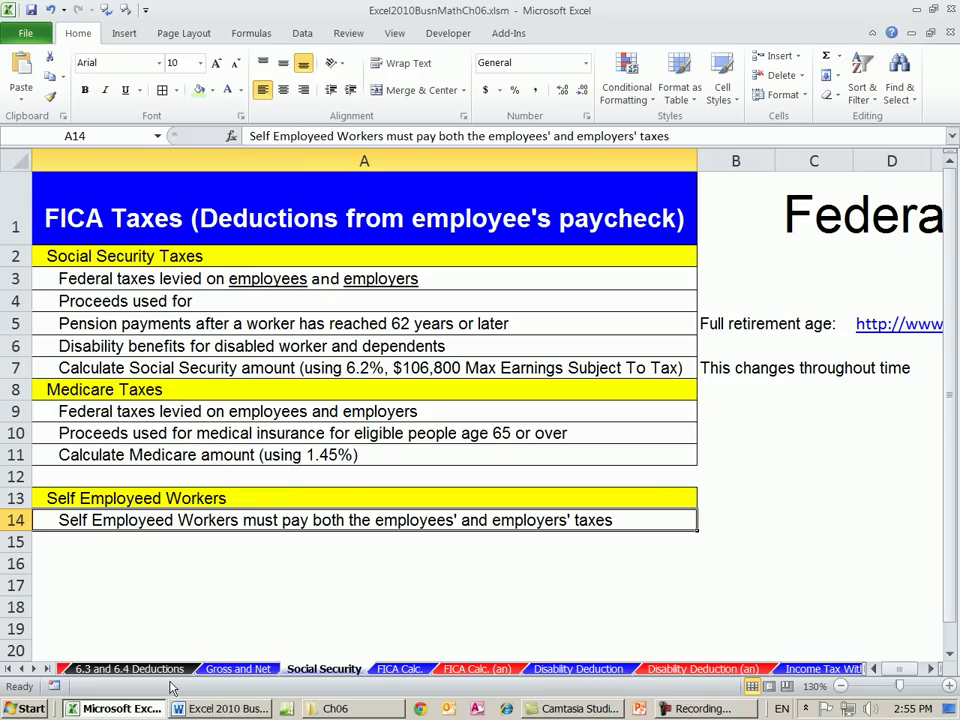
- On the FICA Calc. sheet, total the gross pay after this week's check in B4 with =SUM(B2:B3)
left_click(404, 672)
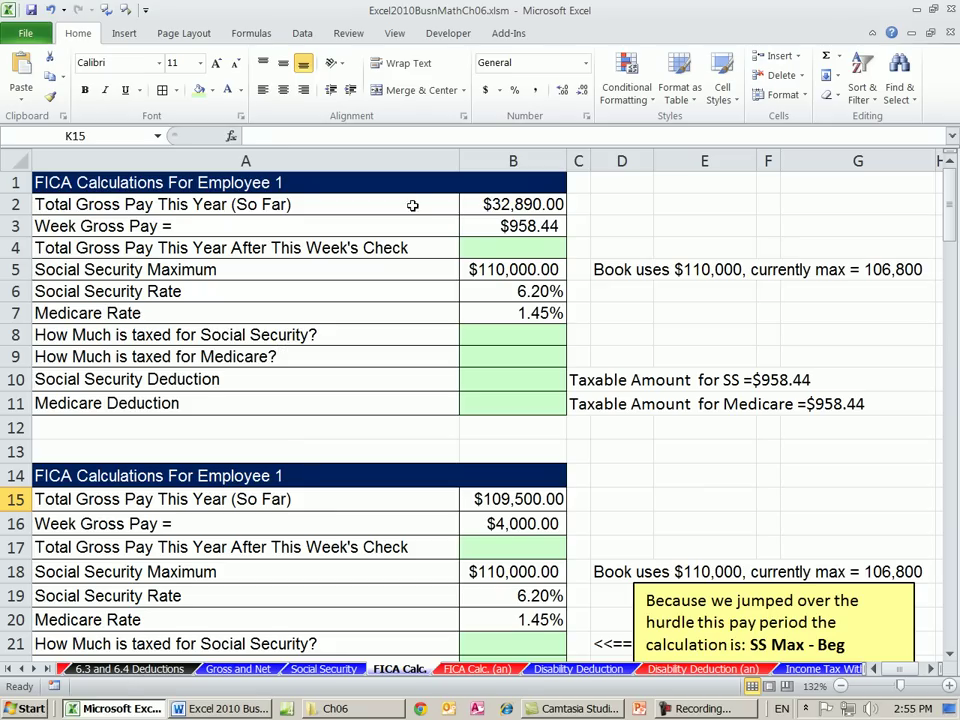
left_click(510, 205)
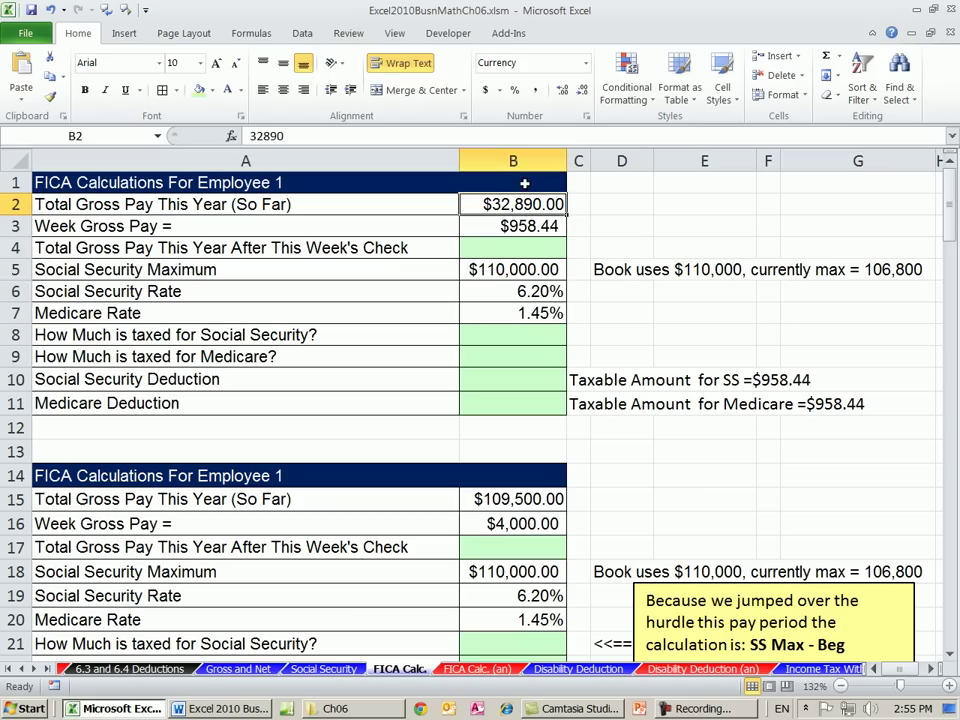
left_click(525, 224)
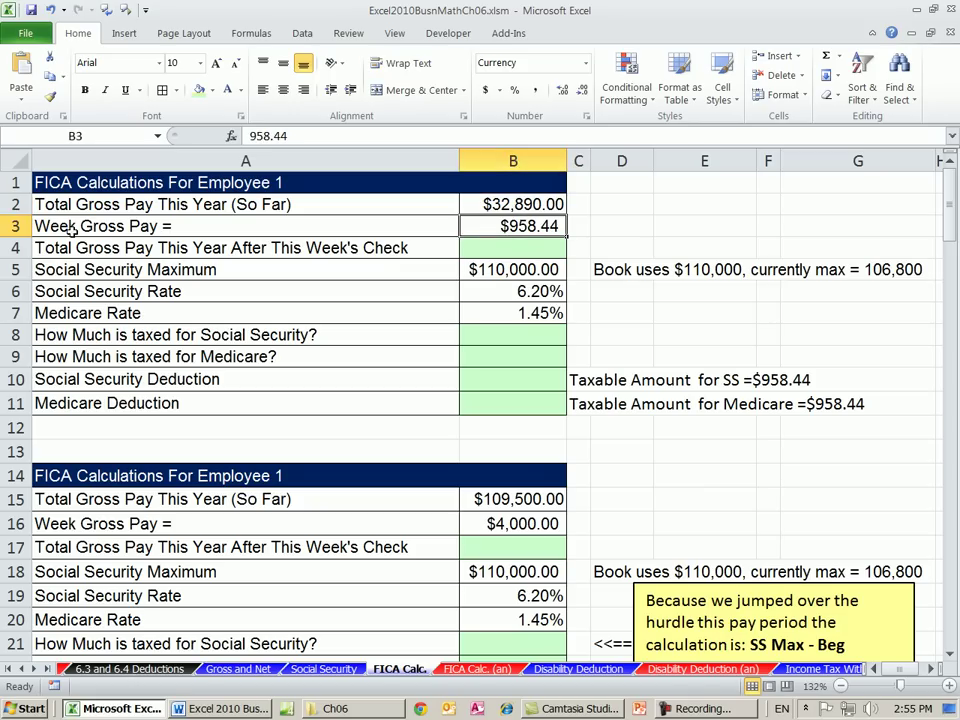
left_click(533, 245)
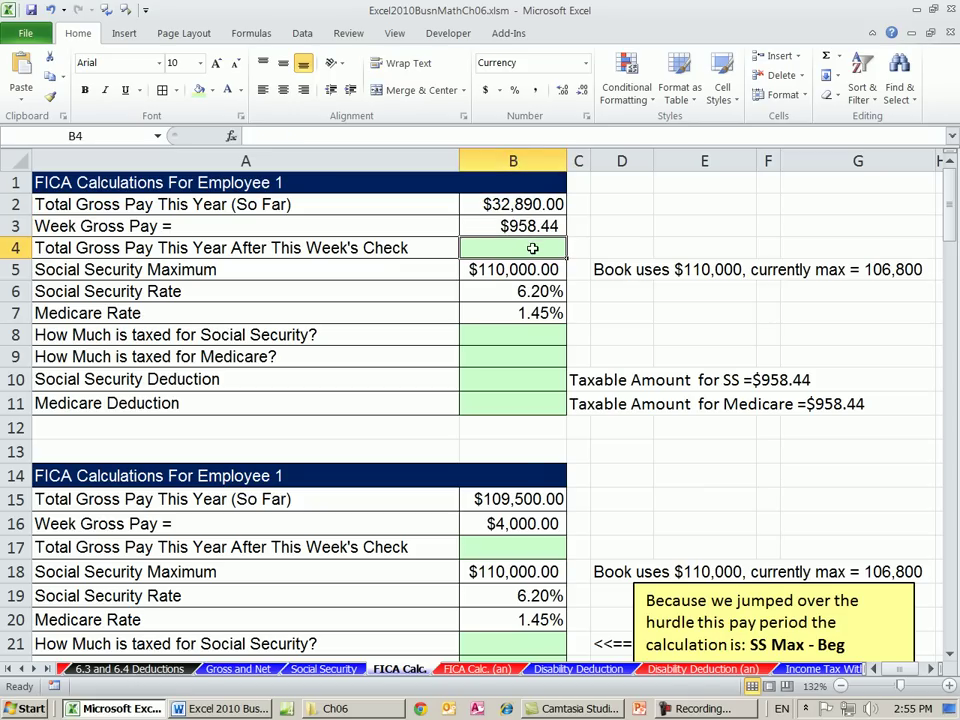
key("alt+equal")
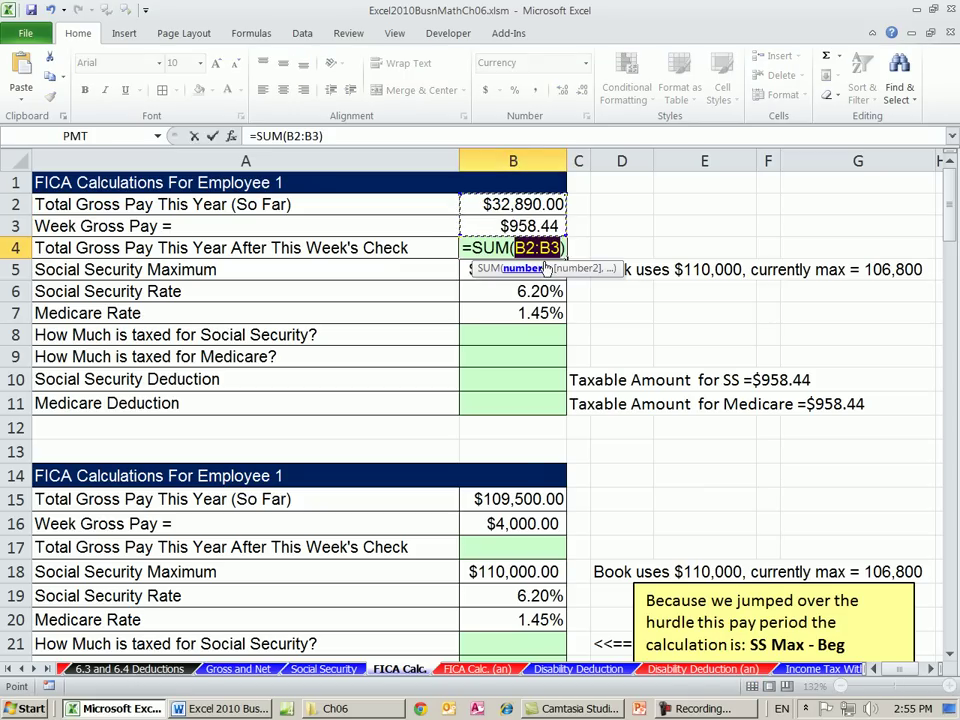
key("ctrl+Return")
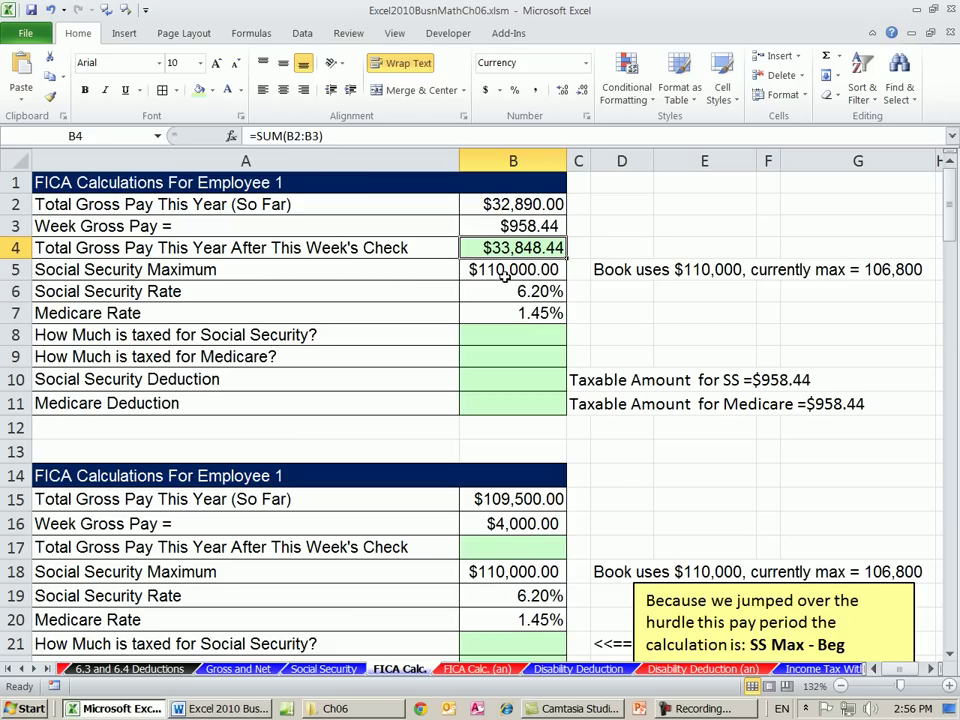
- Set the first block's amount taxed for Social Security in B8 to the week's gross pay with =B3
left_click_drag(505, 268, 345, 272)
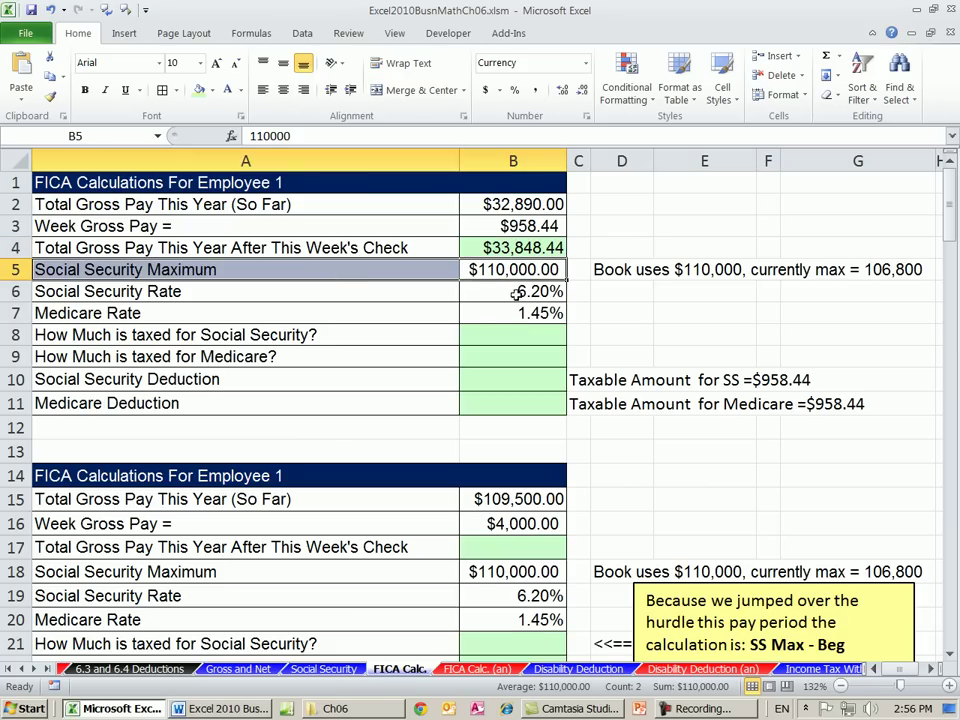
left_click(524, 292)
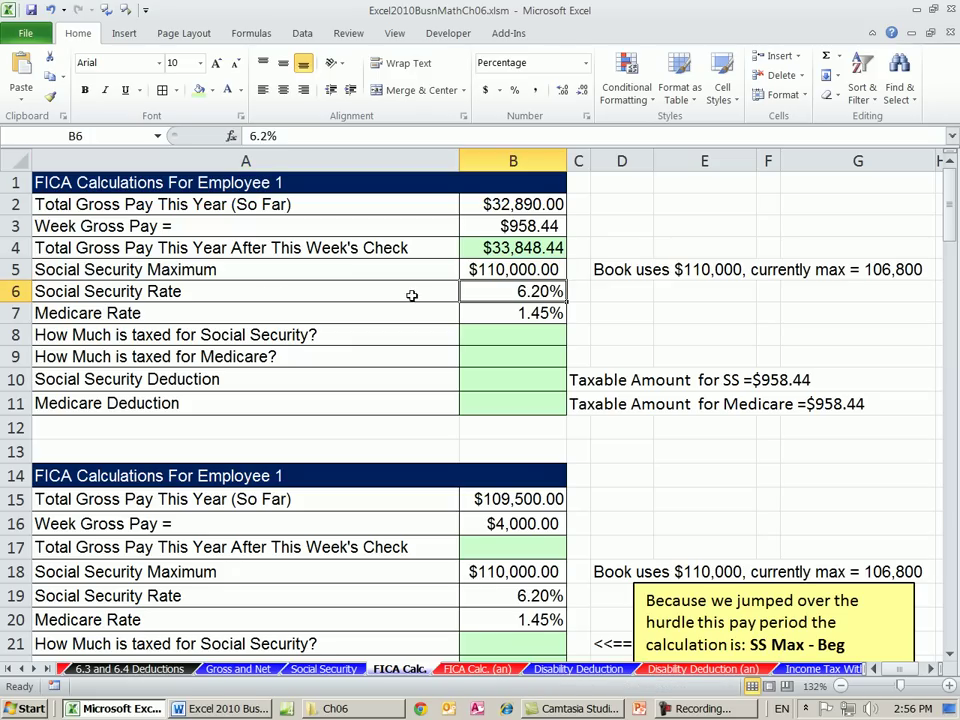
left_click(326, 291)
left_click(495, 310)
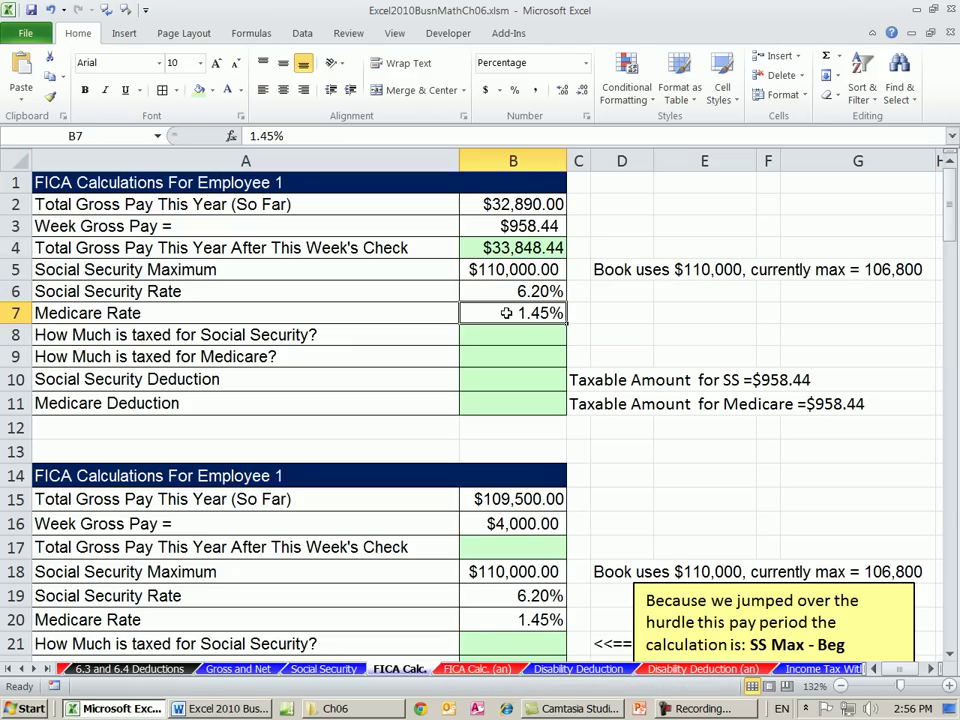
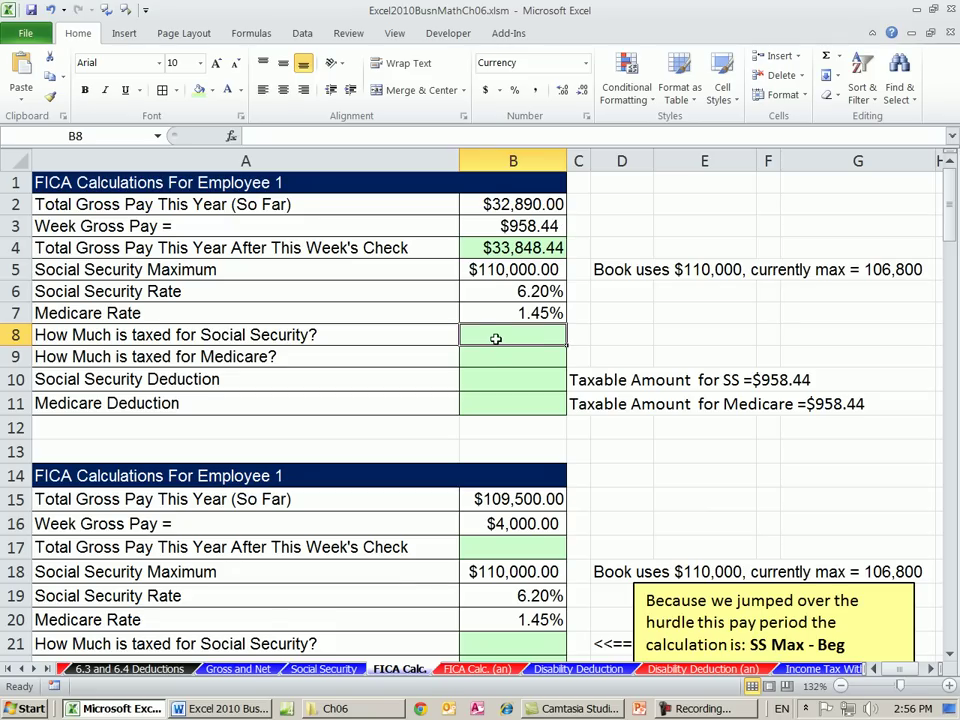
type("=")
left_click(503, 226)
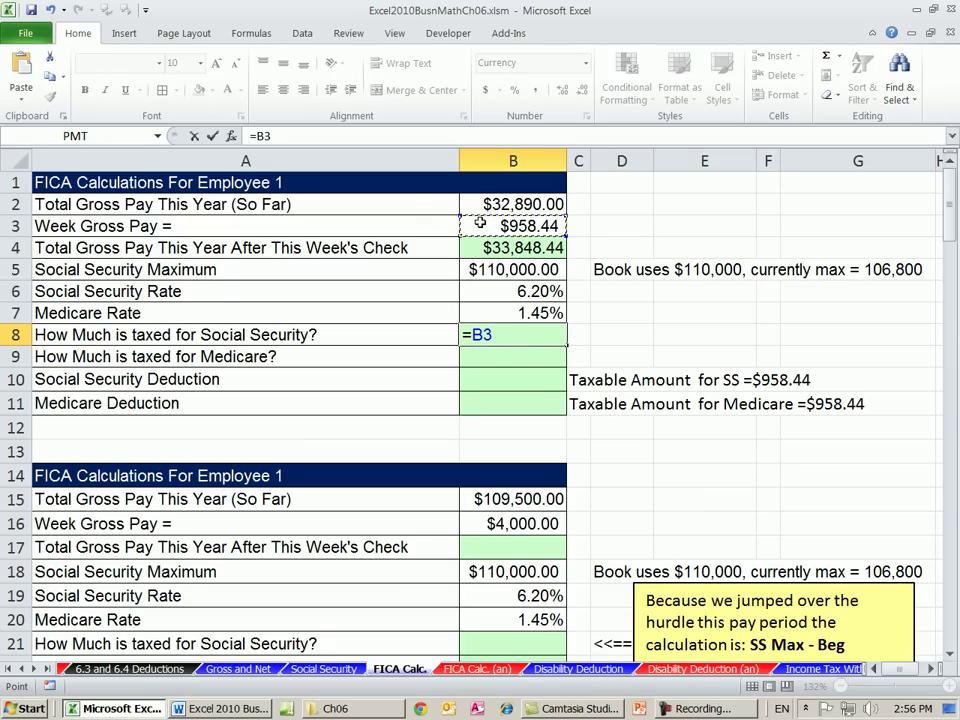
key("Return")
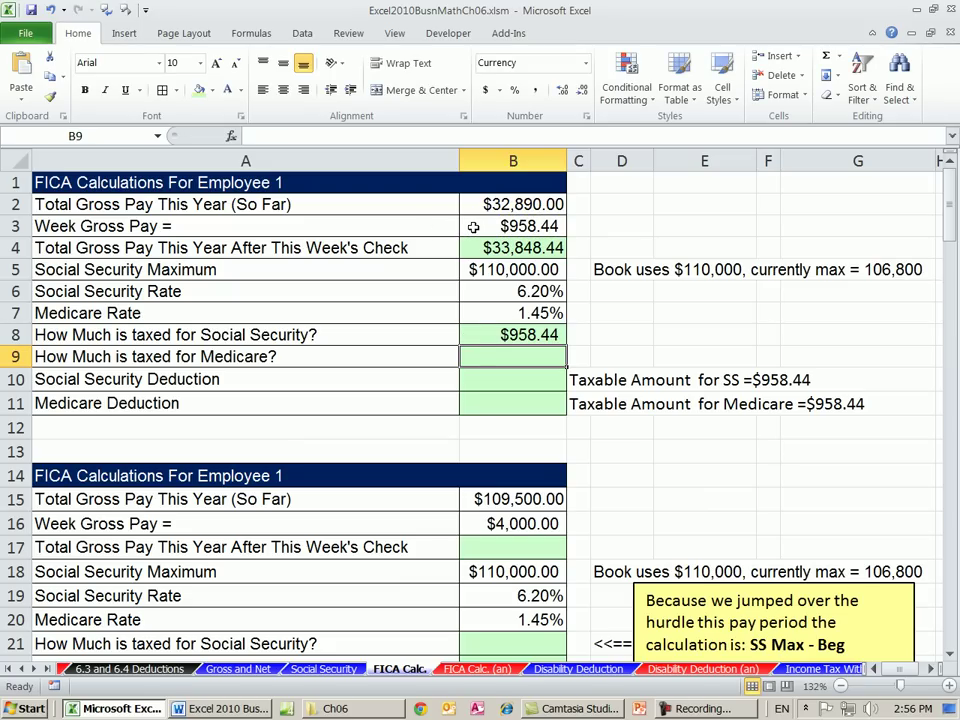
- Set the first block's amount taxed for Medicare in B9 to the week's gross pay with =B3
type("=")
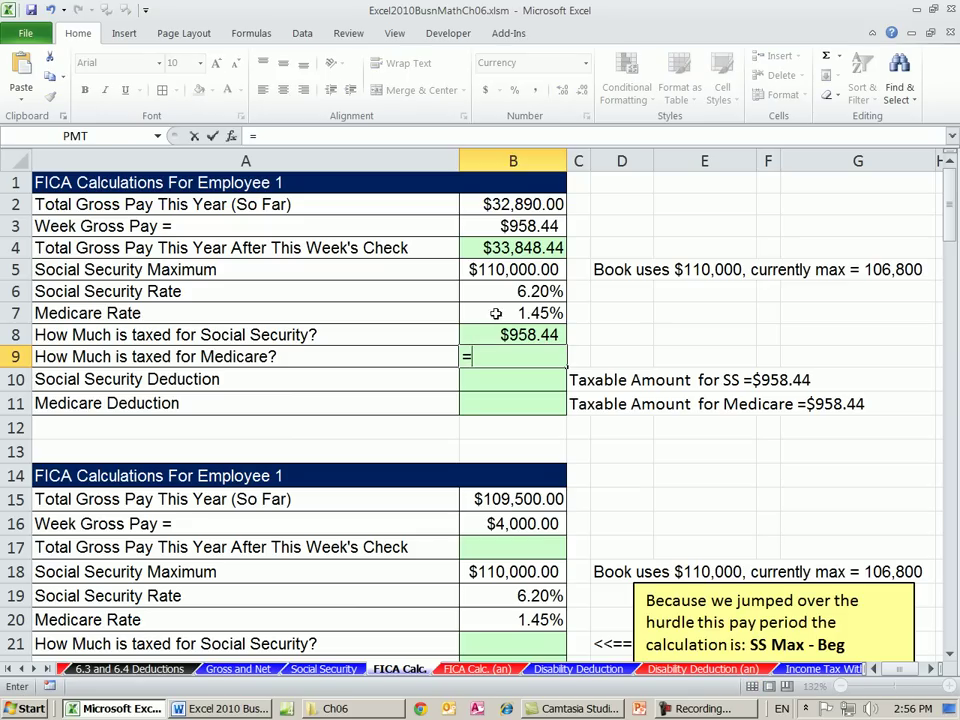
left_click(506, 228)
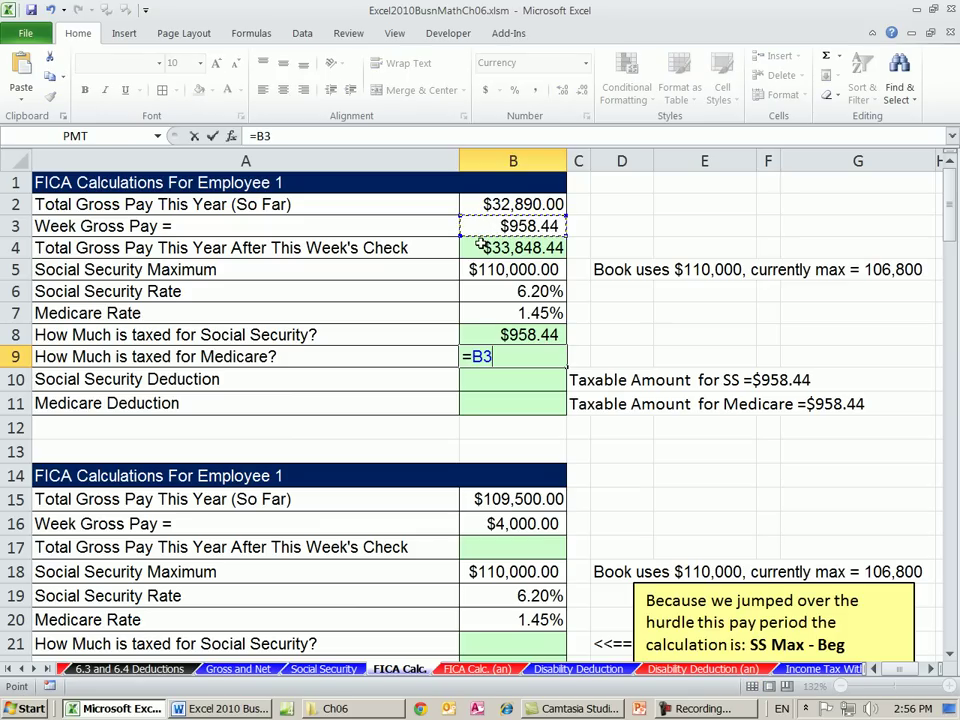
key("Return")
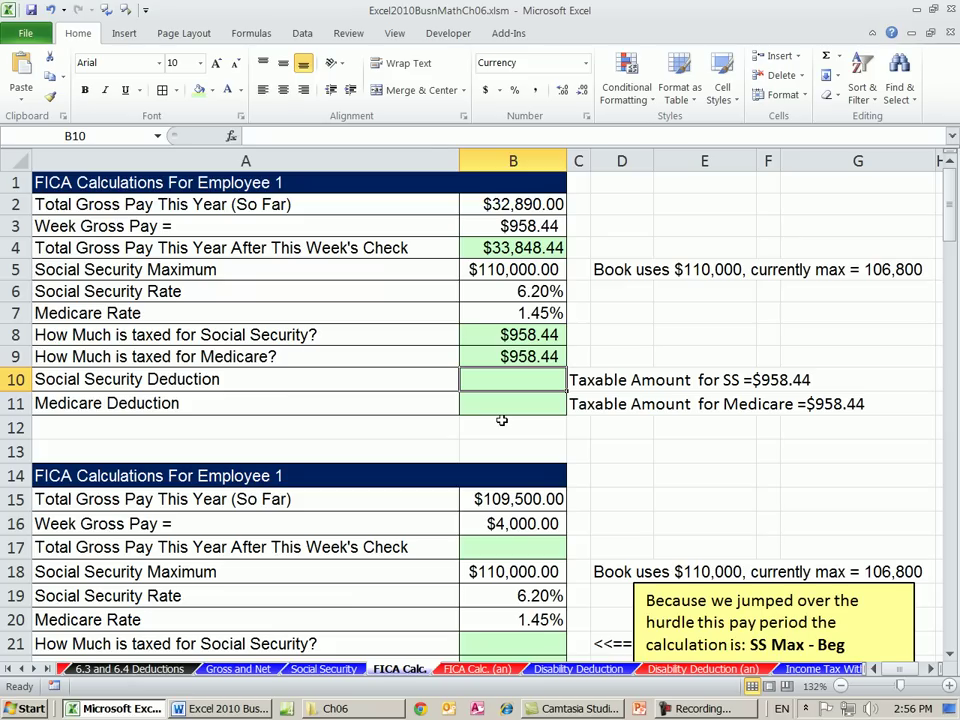
- Calculate the first block's Social Security deduction in B10, rounded to cents, with =ROUND(B6*B8,2)
type("=round")
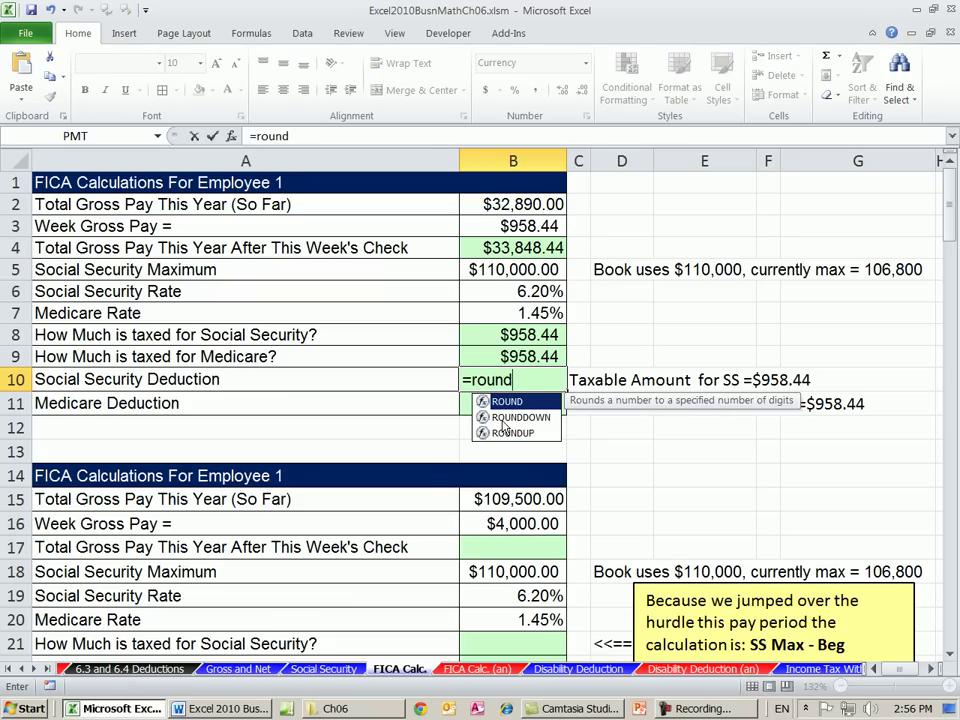
key("Tab")
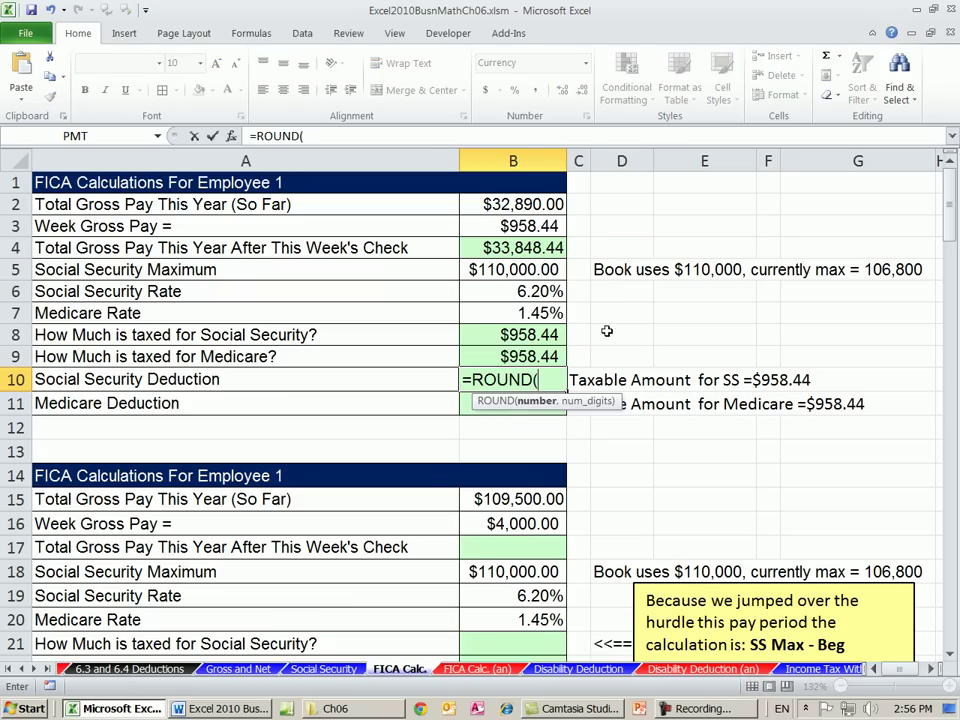
left_click(498, 291)
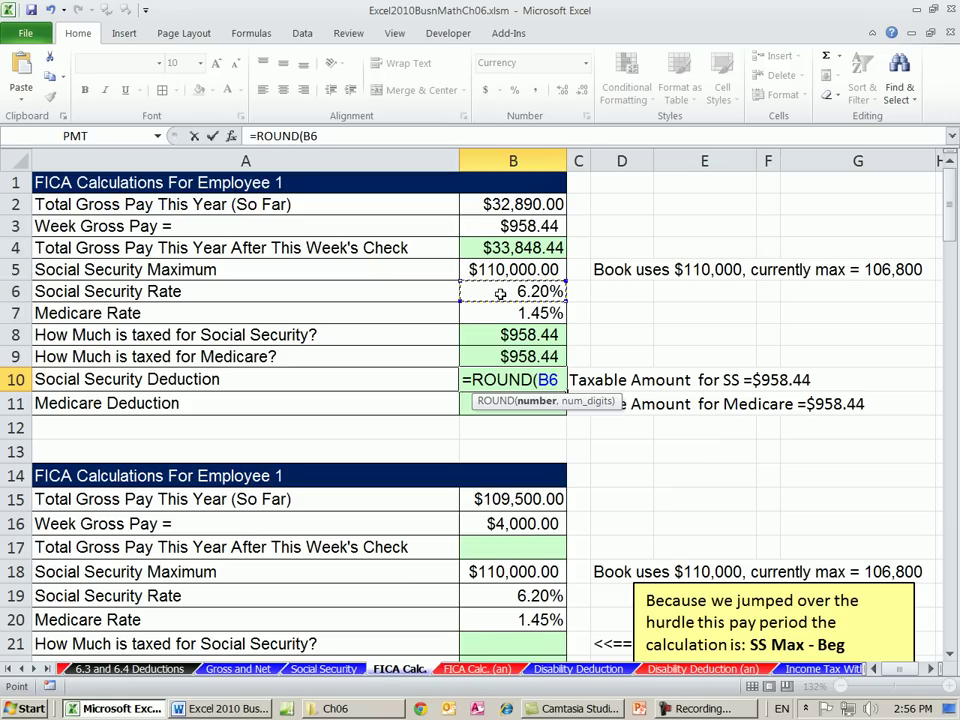
type("*")
left_click(480, 336)
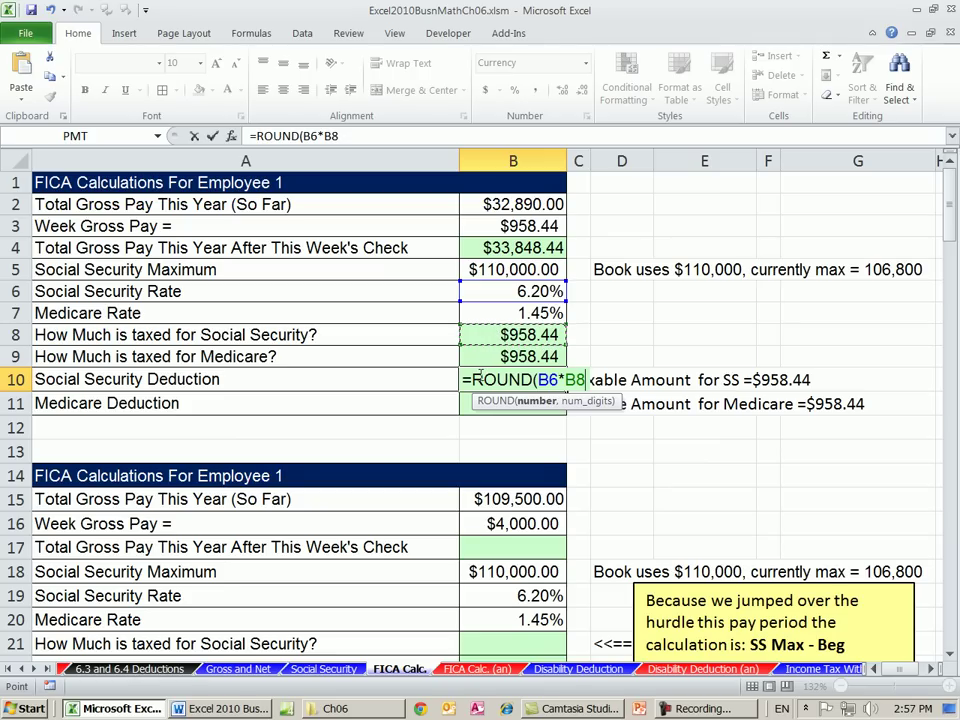
type(",")
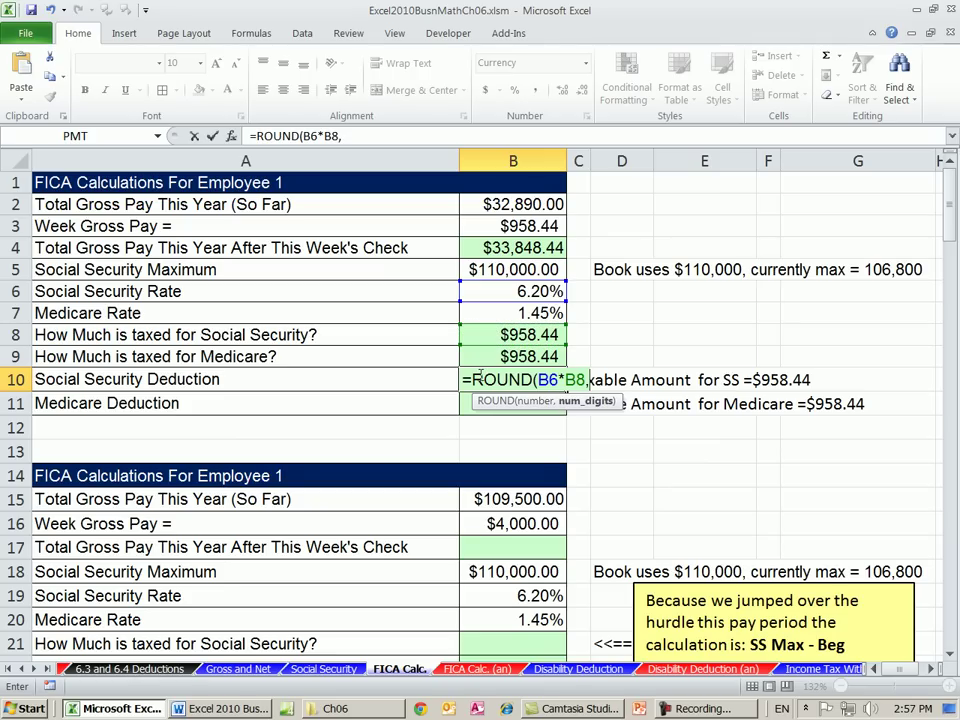
type("2")
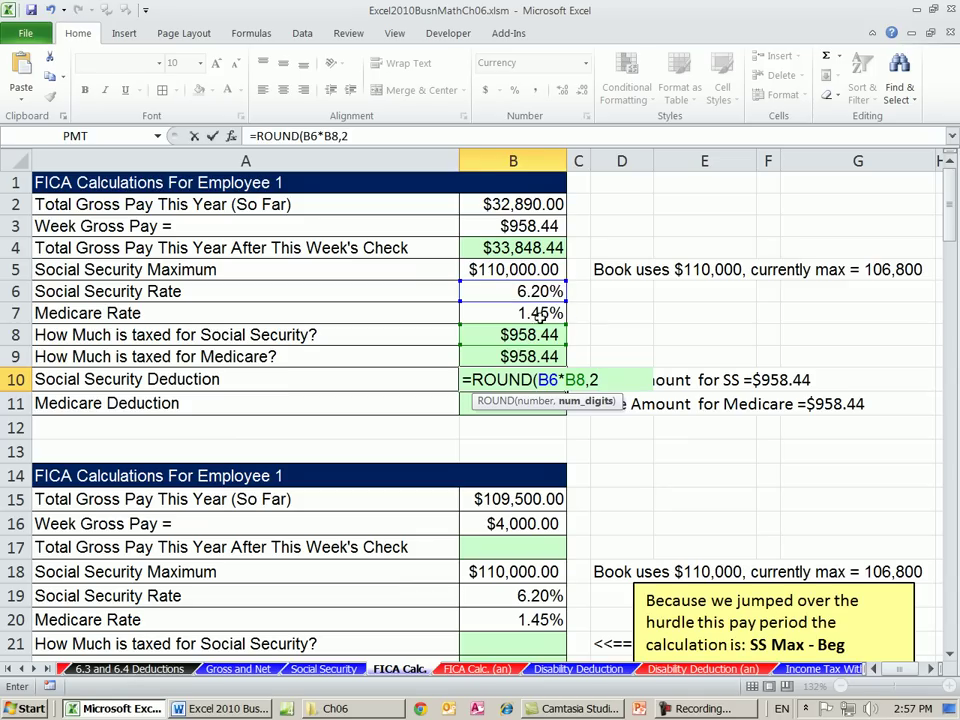
key("ctrl+Return")
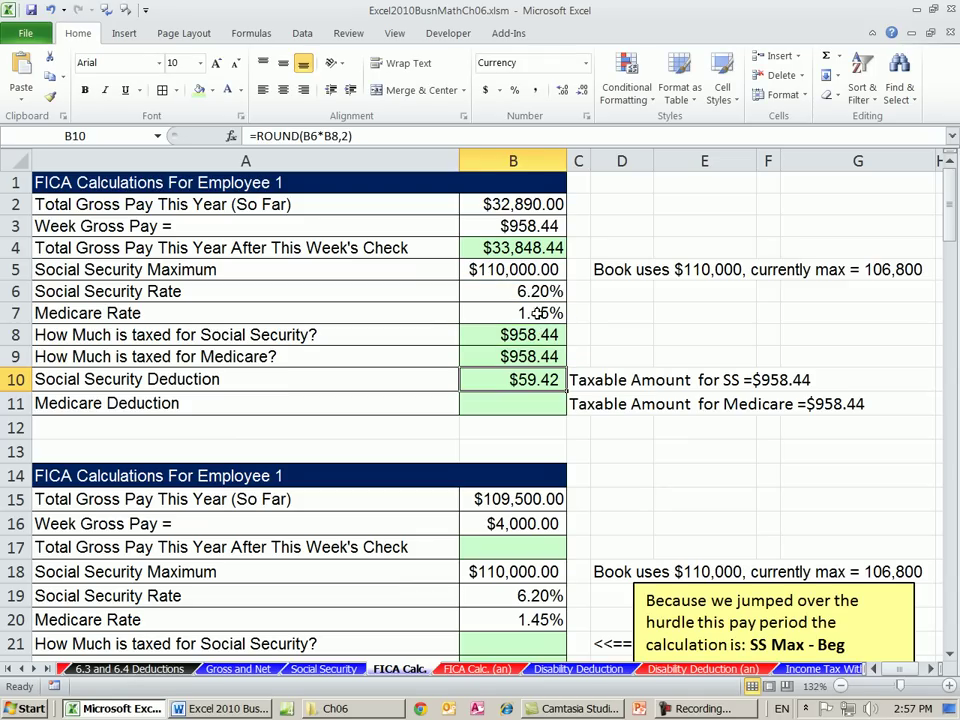
- Copy the deduction formula from B10 down to the Medicare Deduction in B11 and check its cell references
left_click_drag(566, 390, 568, 414)
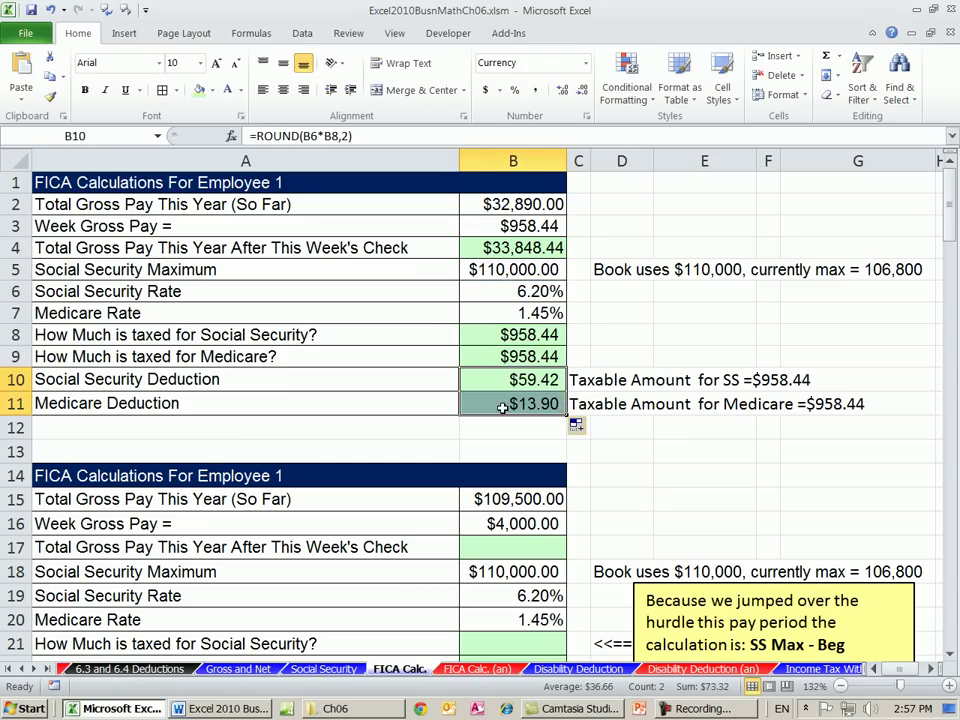
left_click(516, 403)
double_click(516, 403)
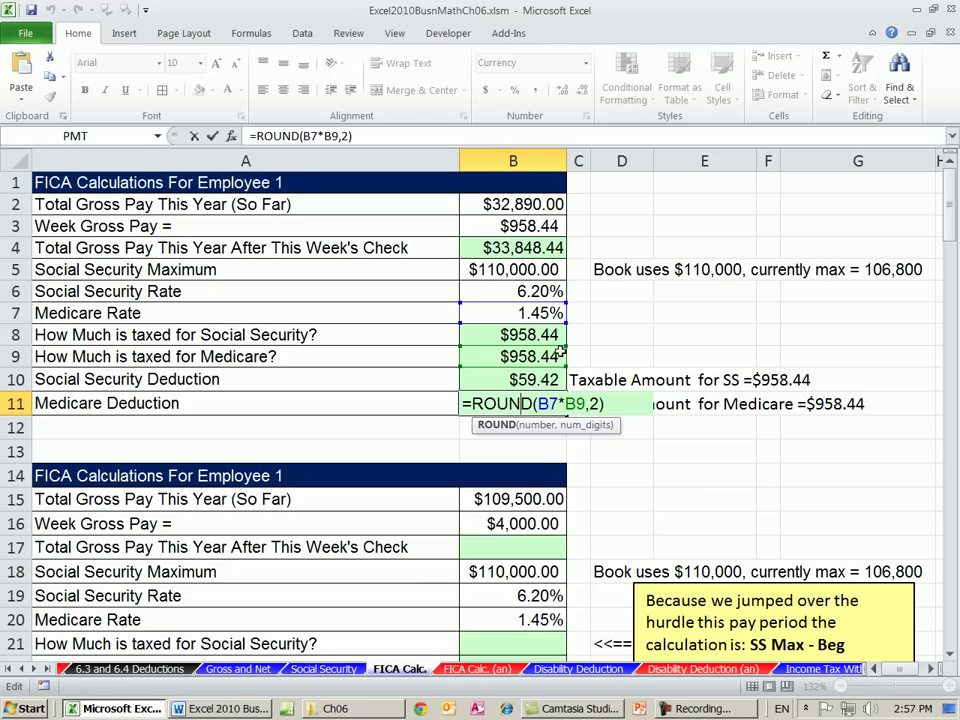
key("ctrl+Return")
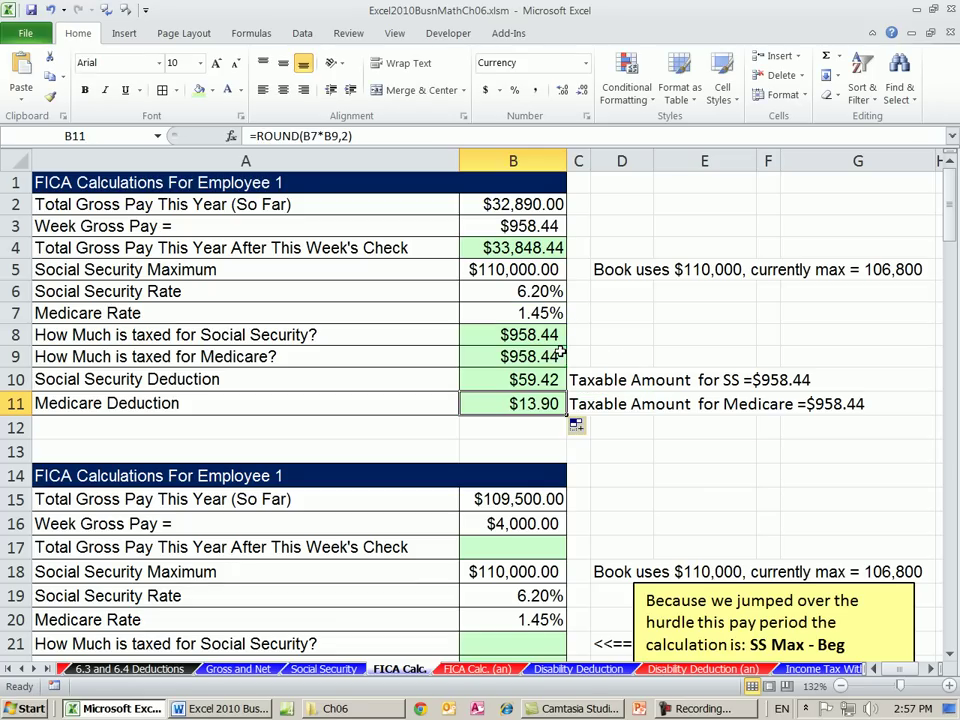
- In the second FICA block, total the gross pay after this week's check in B17 with =SUM(B15:B16)
left_click(950, 655)
left_click(950, 655)
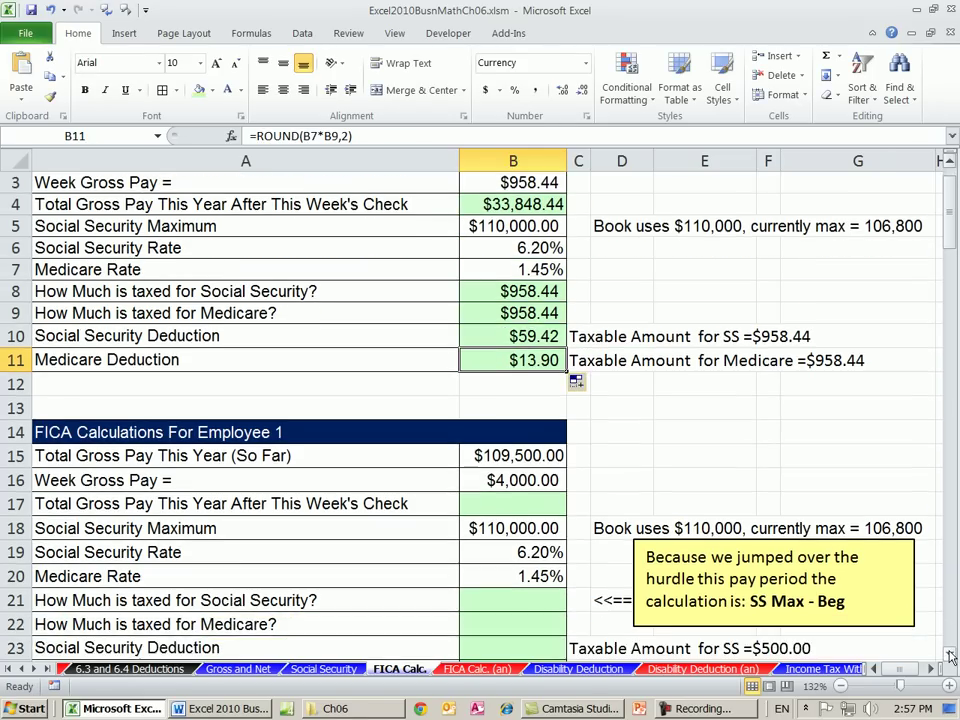
left_click(950, 655)
left_click(950, 655)
left_click(950, 655)
left_click(950, 655)
left_click(950, 655)
left_click(950, 655)
left_click(950, 655)
left_click(950, 655)
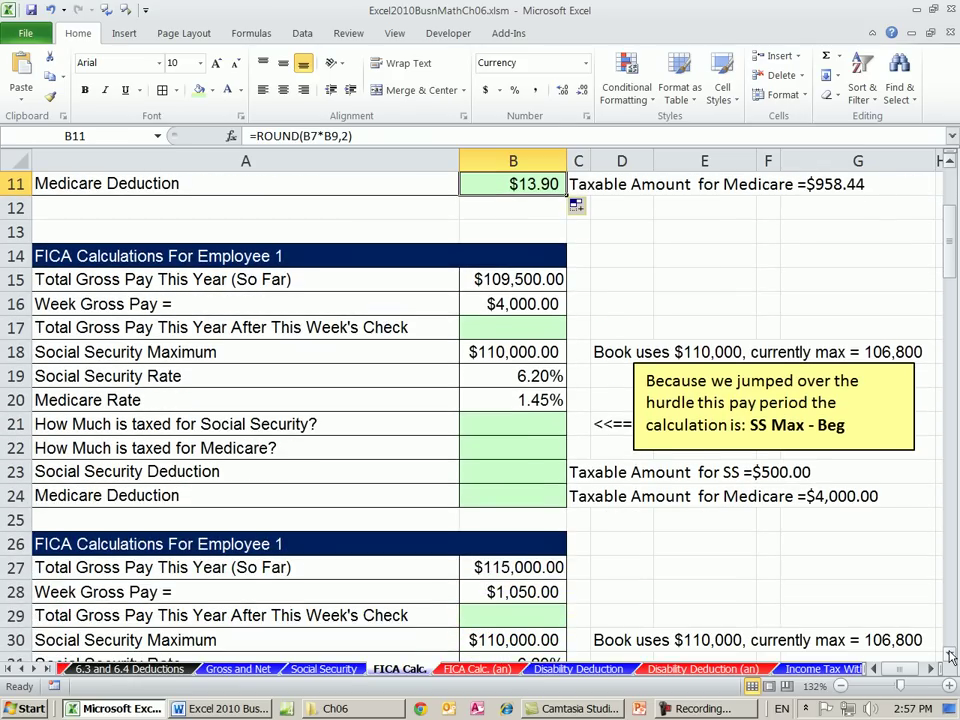
left_click(505, 327)
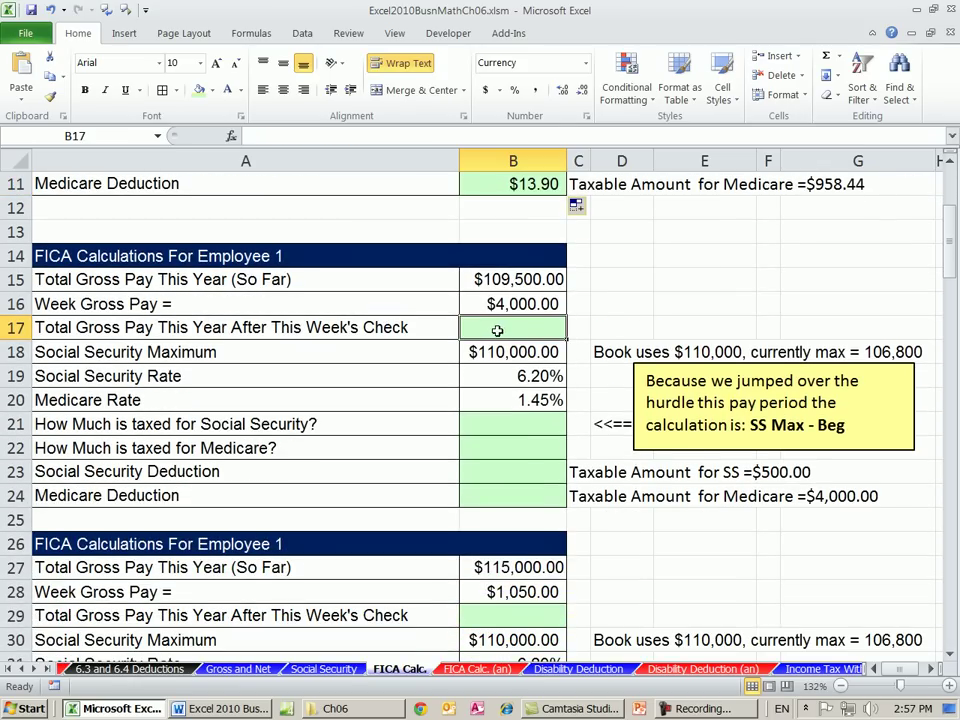
left_click(489, 277)
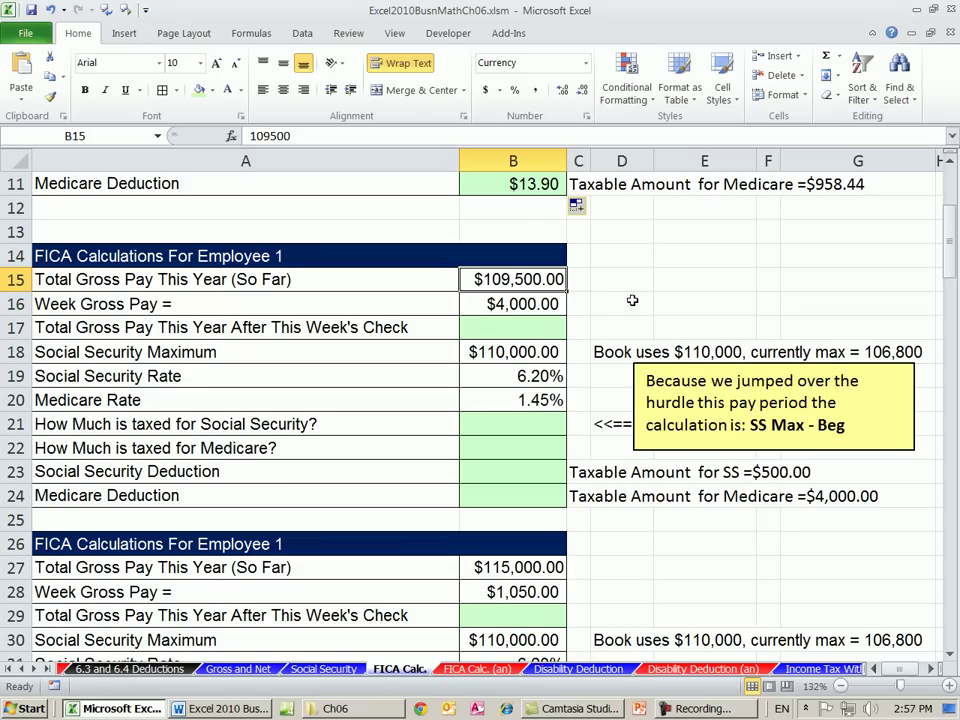
left_click(535, 304)
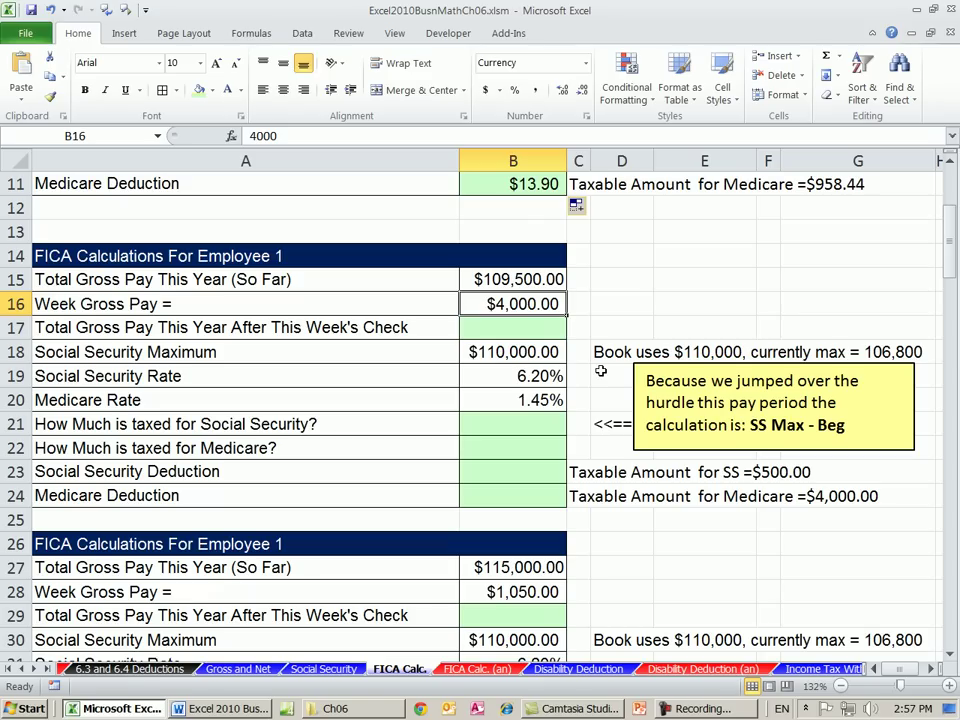
left_click(522, 329)
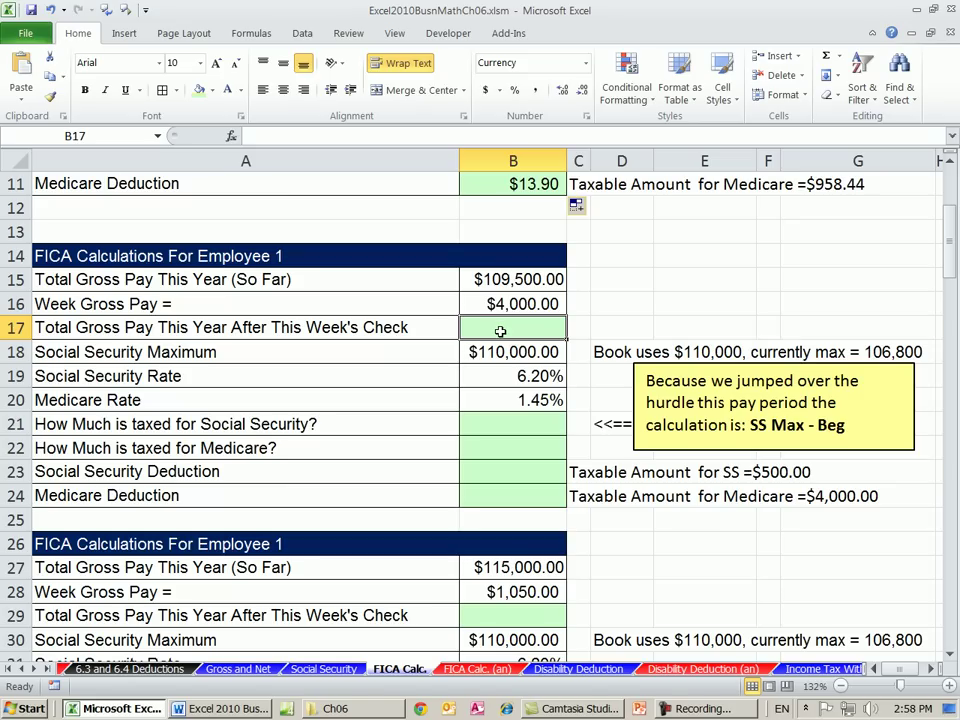
left_click(481, 280)
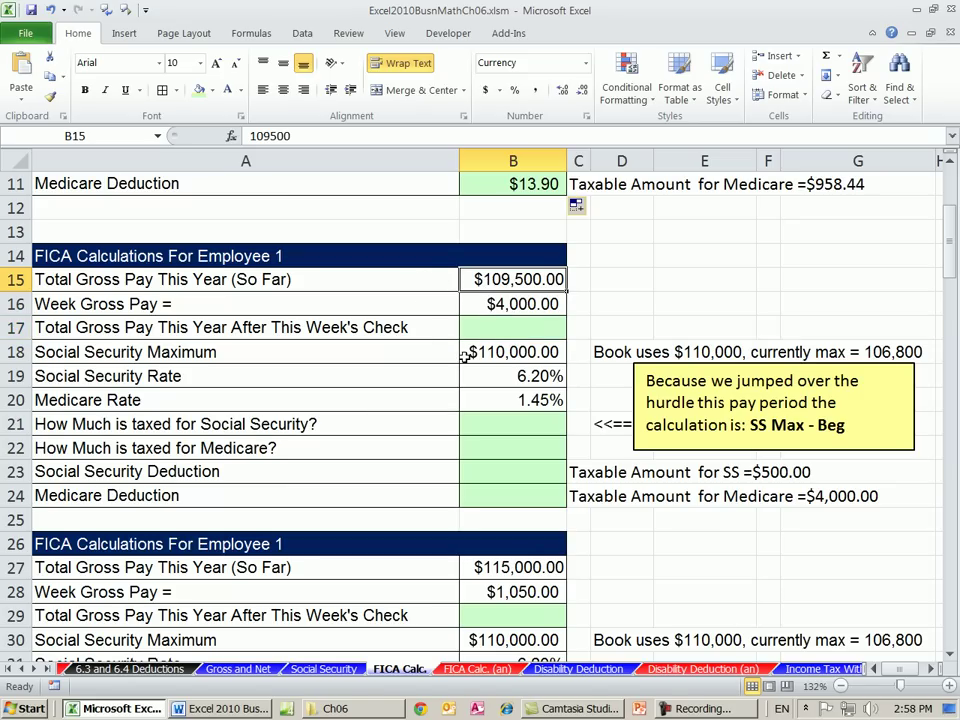
left_click(498, 328)
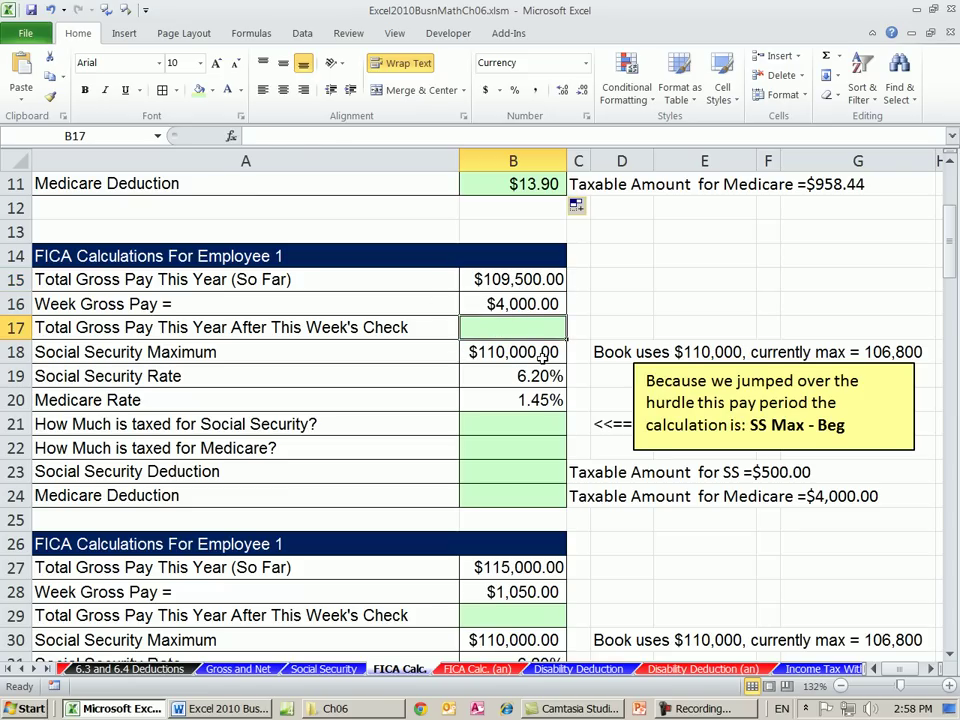
key("alt+equal")
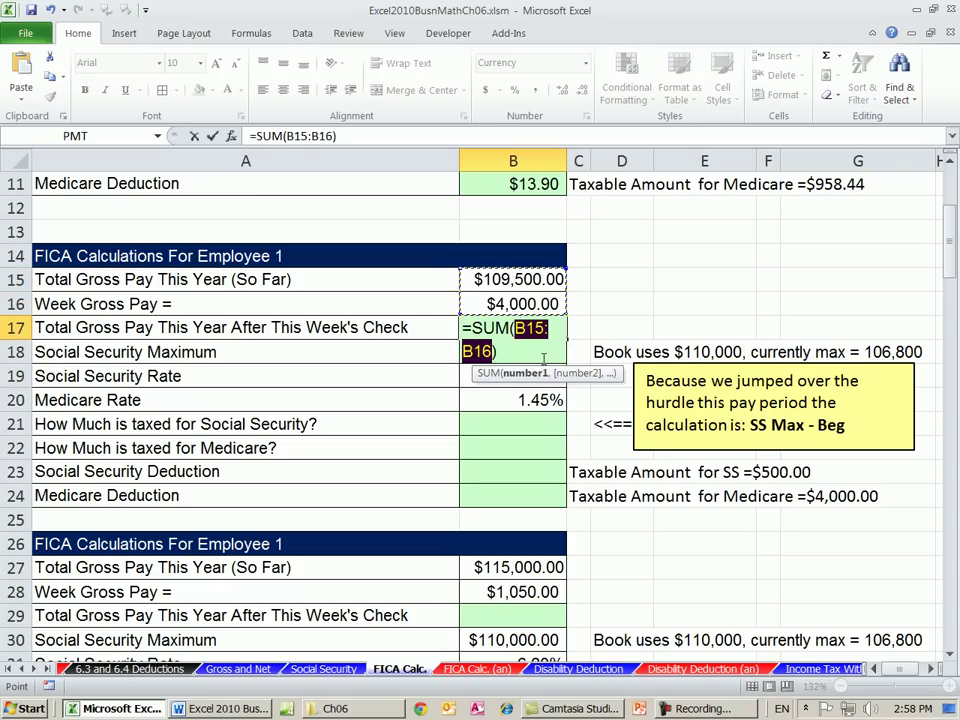
key("ctrl+Return")
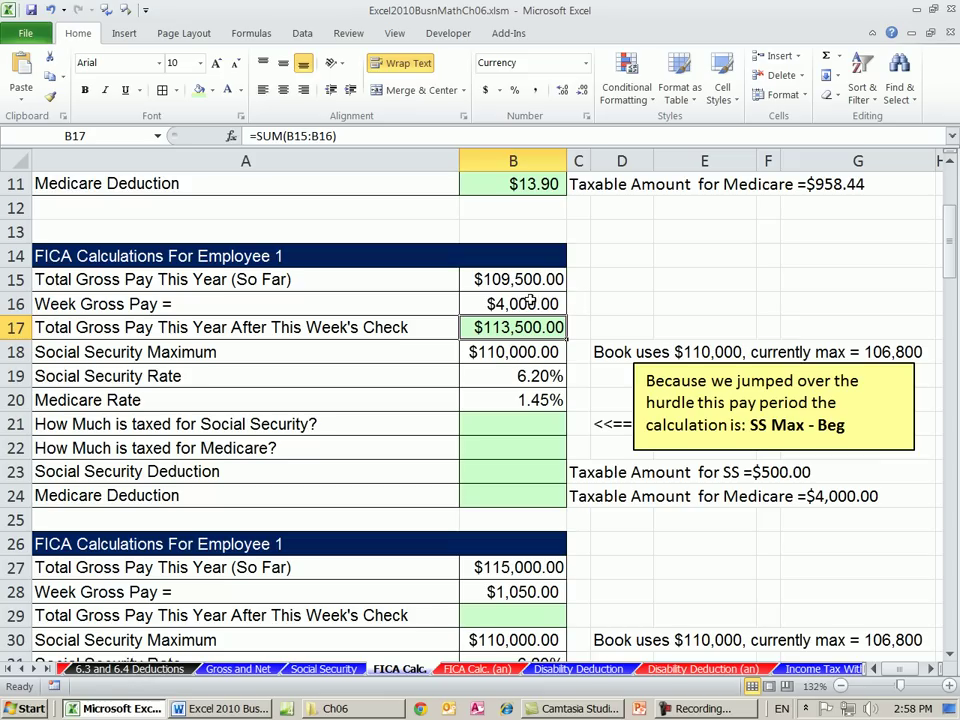
- In the bar diagram beside the second block, link I22 under Before This Pay Check to the year-to-date gross pay with =B15
scroll(548, 310, "up", 3)
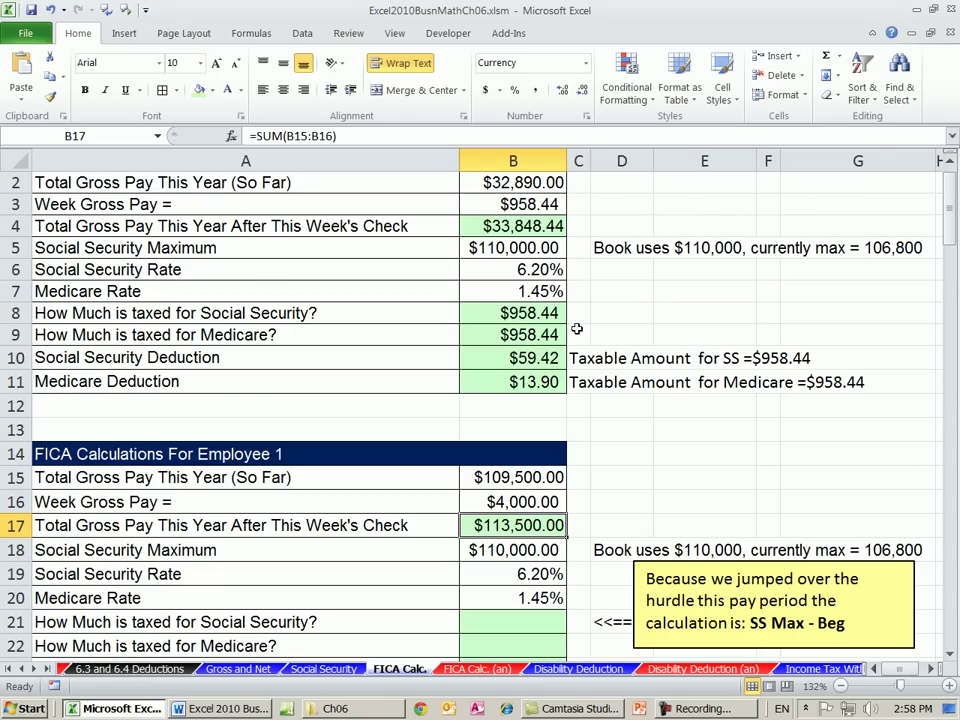
scroll(585, 335, "down", 1)
scroll(585, 335, "down", 1)
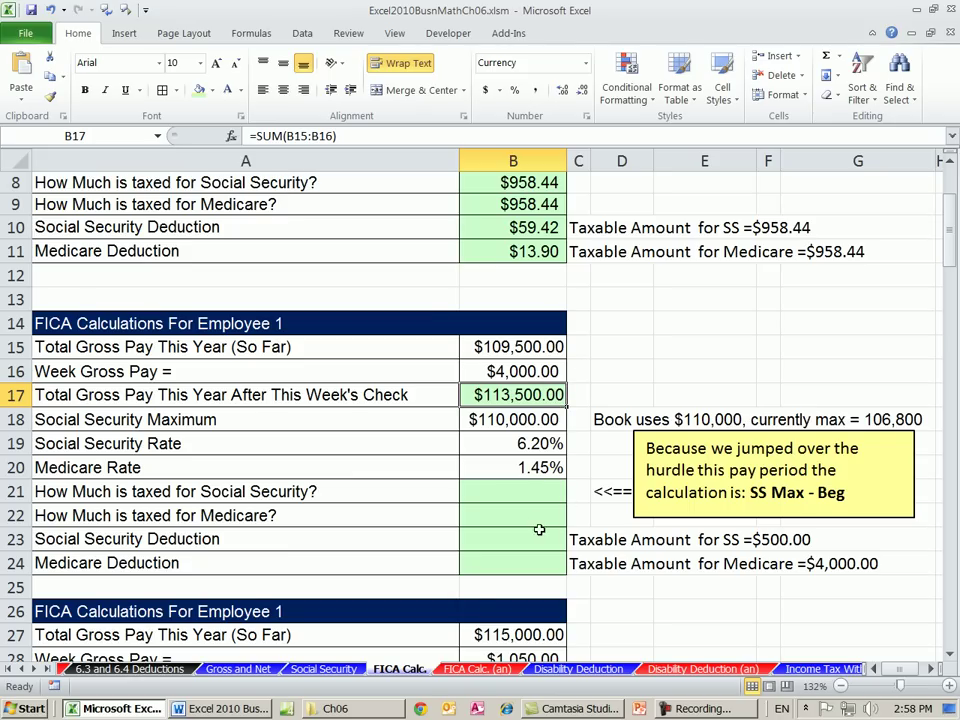
left_click(505, 494)
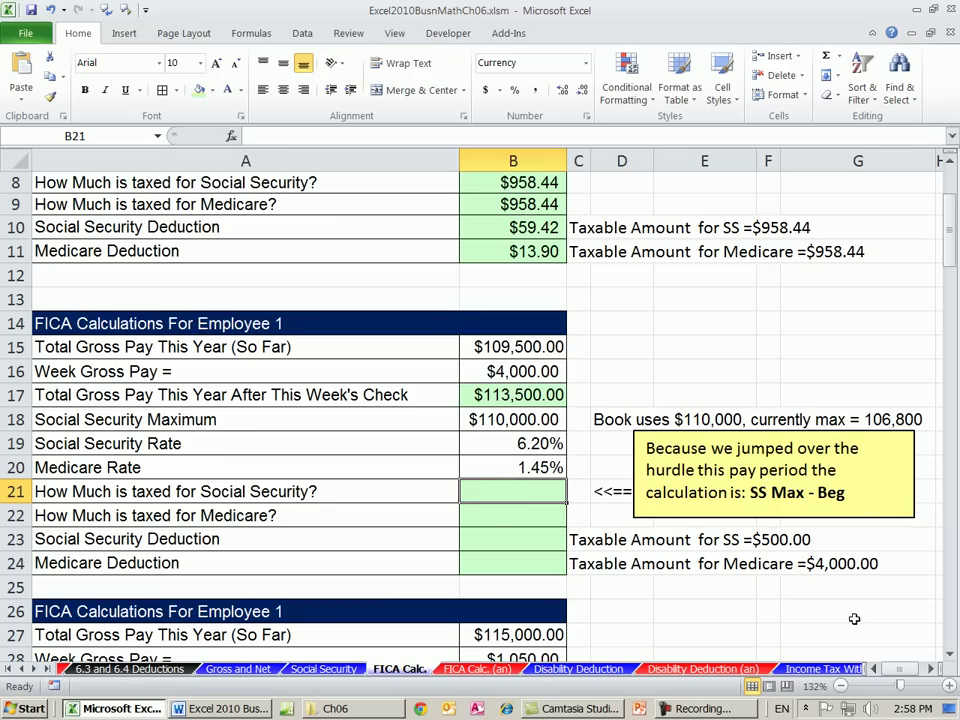
left_click(931, 669)
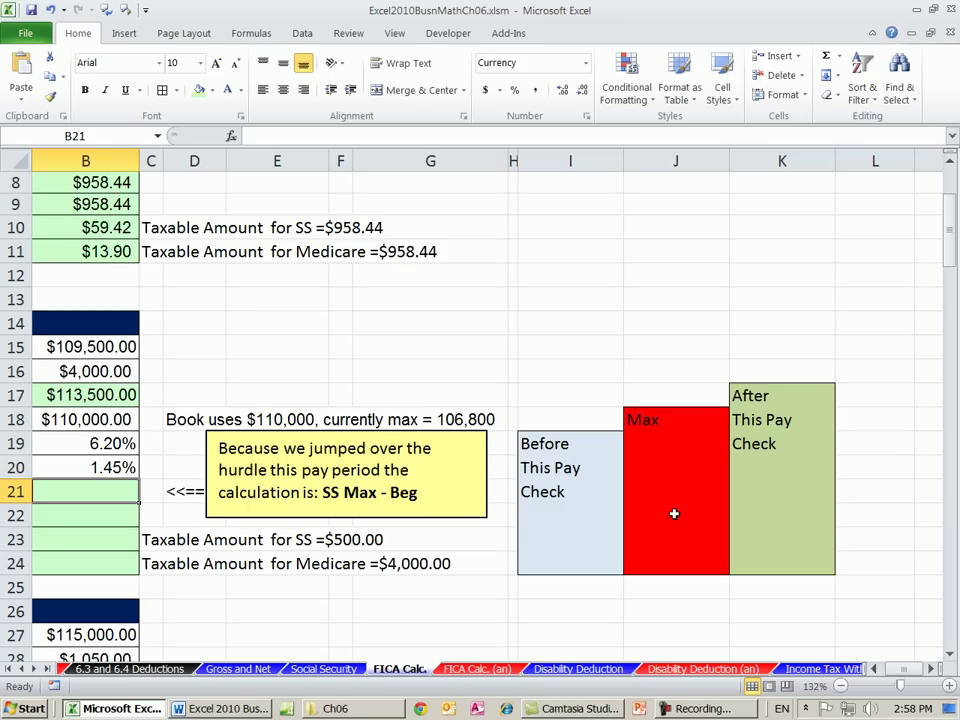
left_click(566, 513)
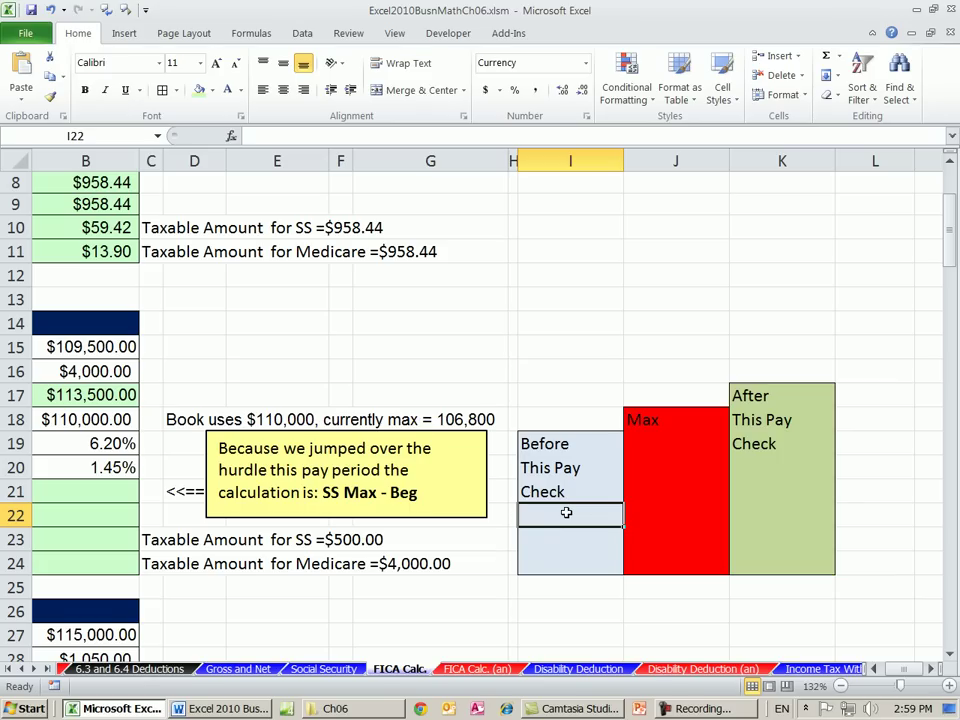
type("=")
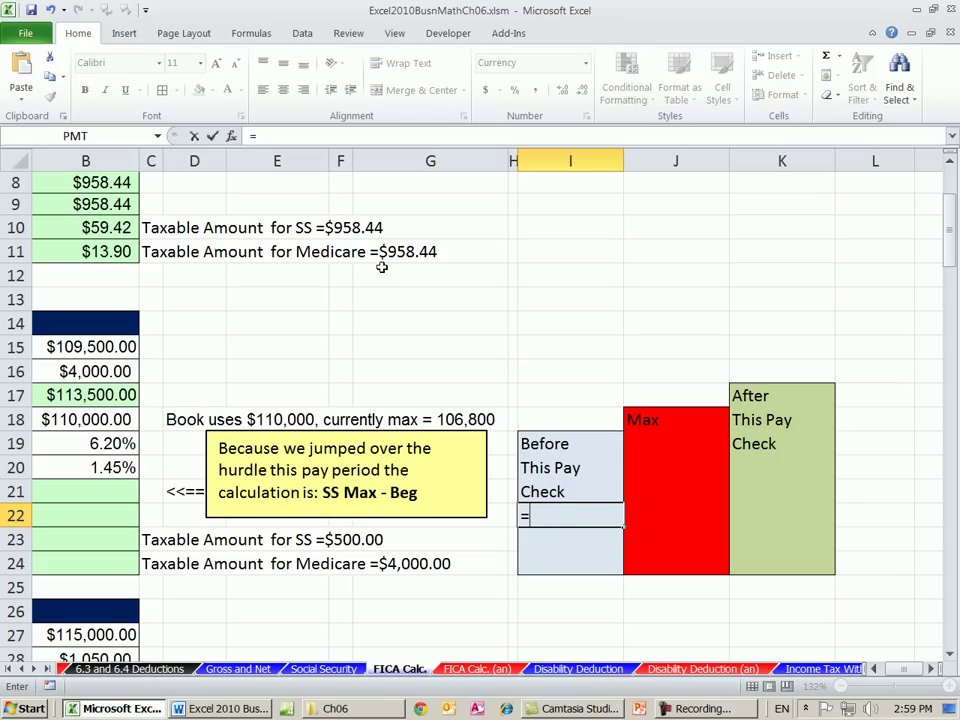
left_click(55, 348)
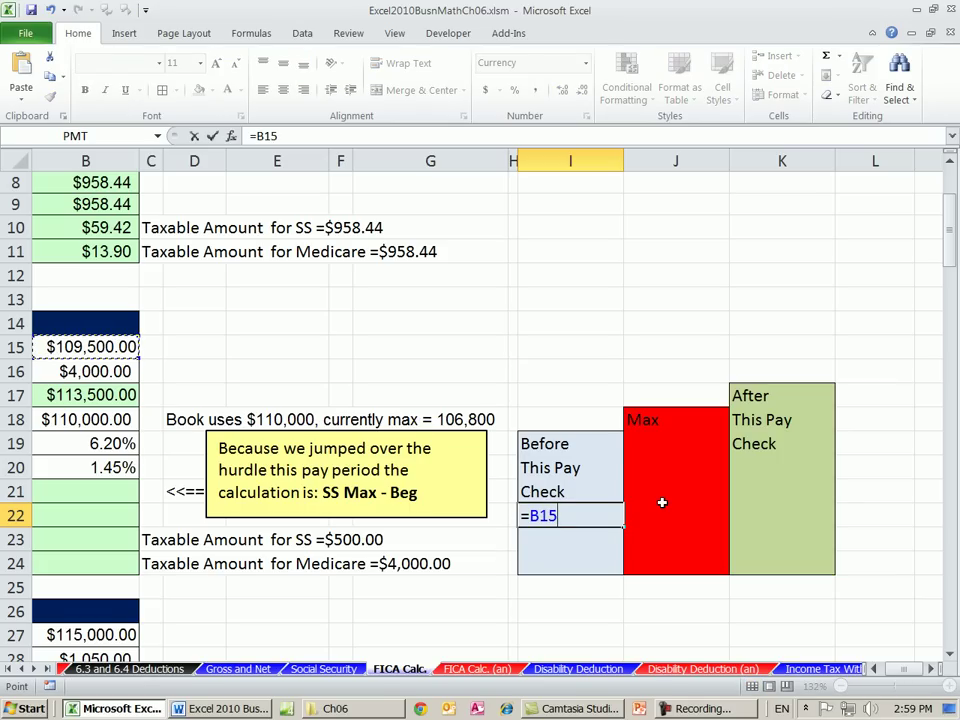
key("Return")
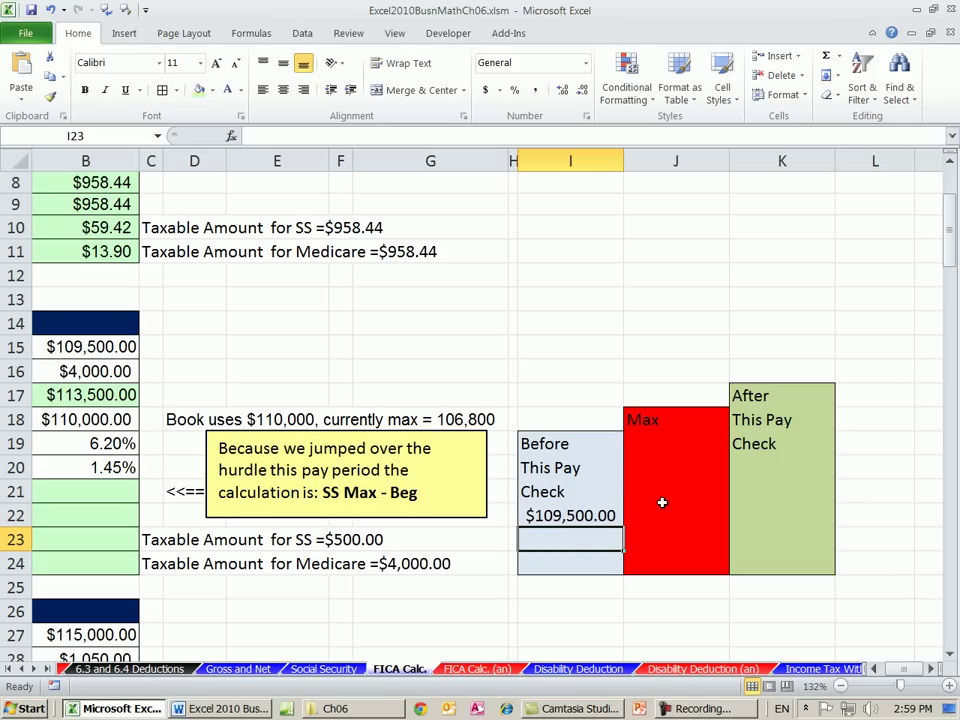
- In the bar diagram beside the second block, link J19 under Max to the Social Security Maximum with =B18
left_click(650, 439)
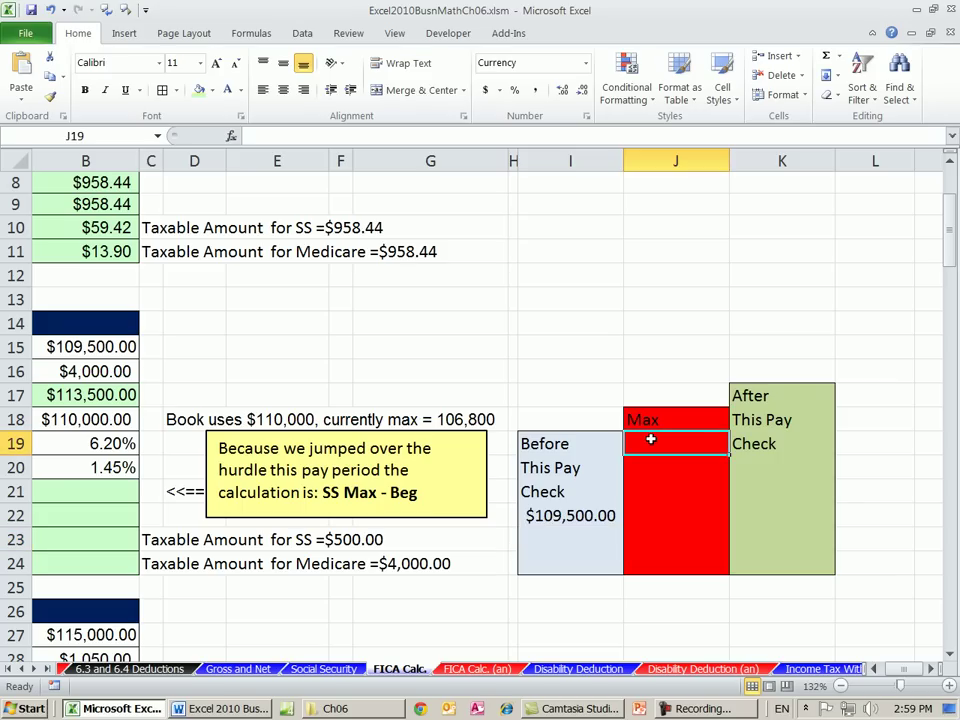
left_click(105, 420)
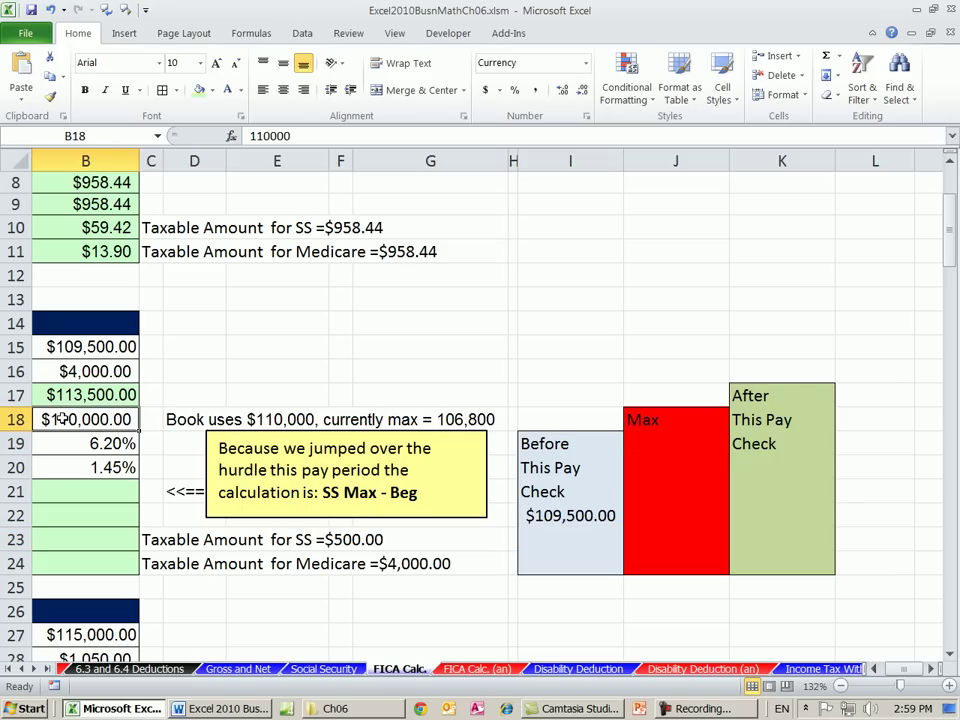
left_click(677, 443)
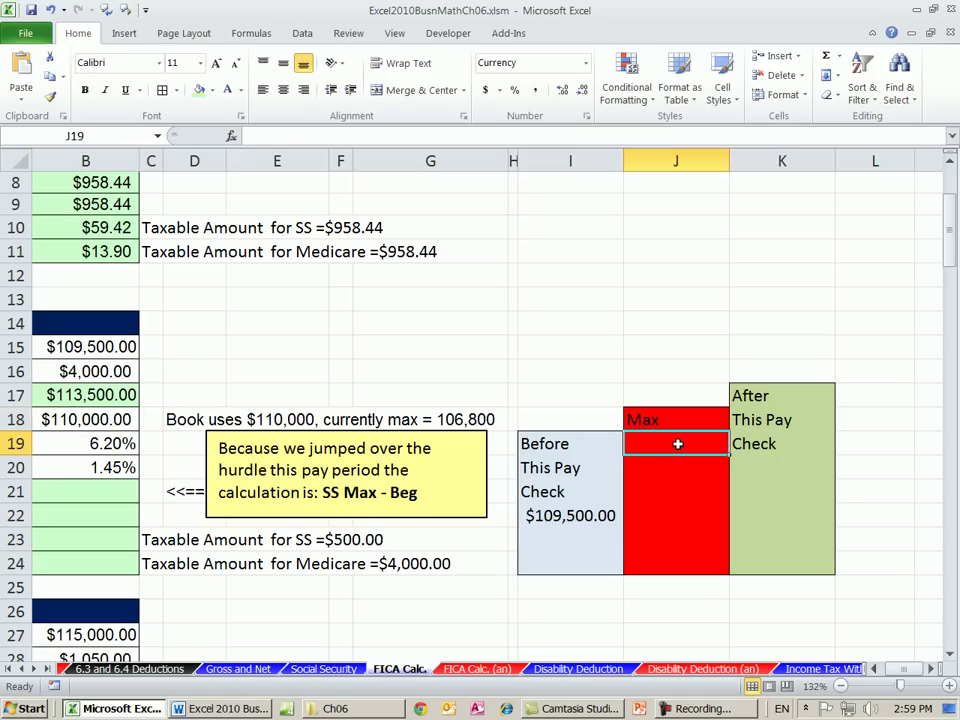
type("=")
left_click(85, 420)
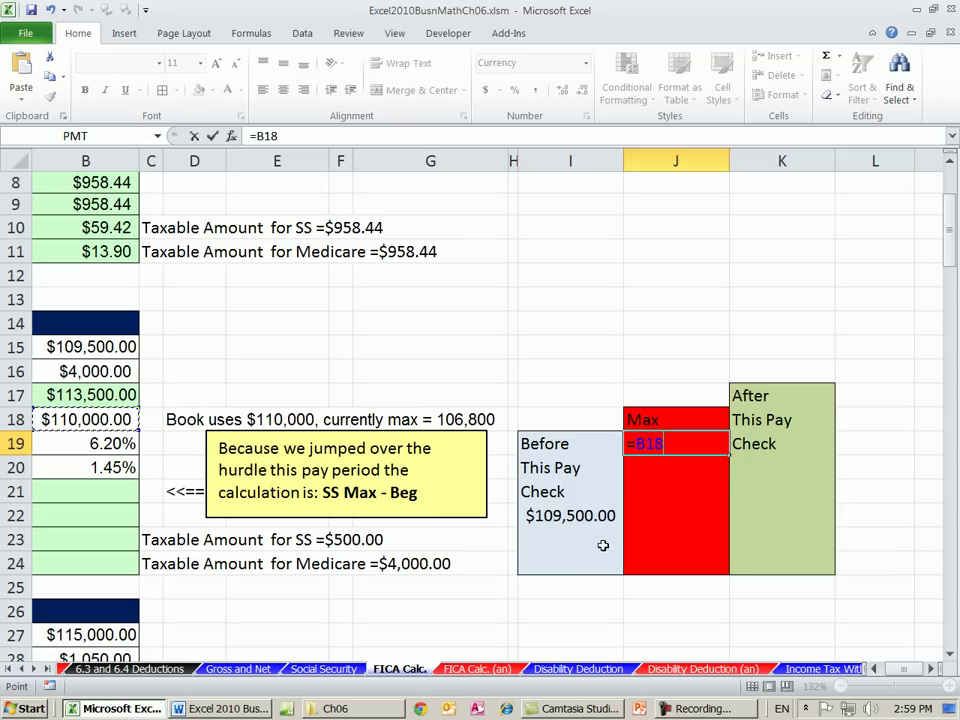
key("Return")
left_click(645, 366)
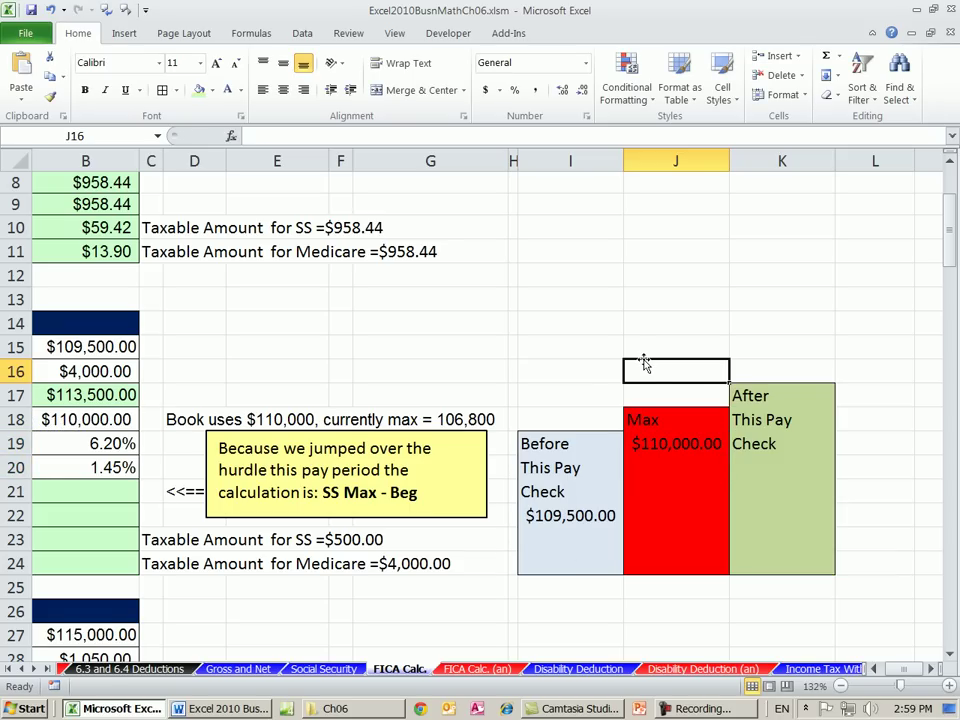
- Link K20 under After This Pay Check to the total gross pay after this week's check with =B17
left_click(780, 468)
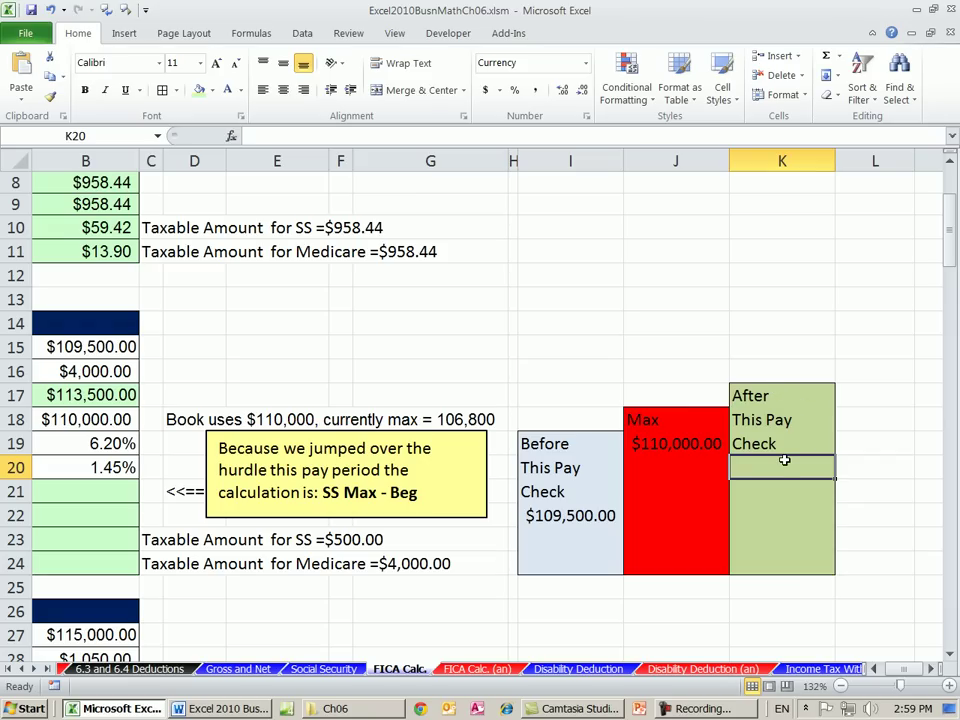
type("=")
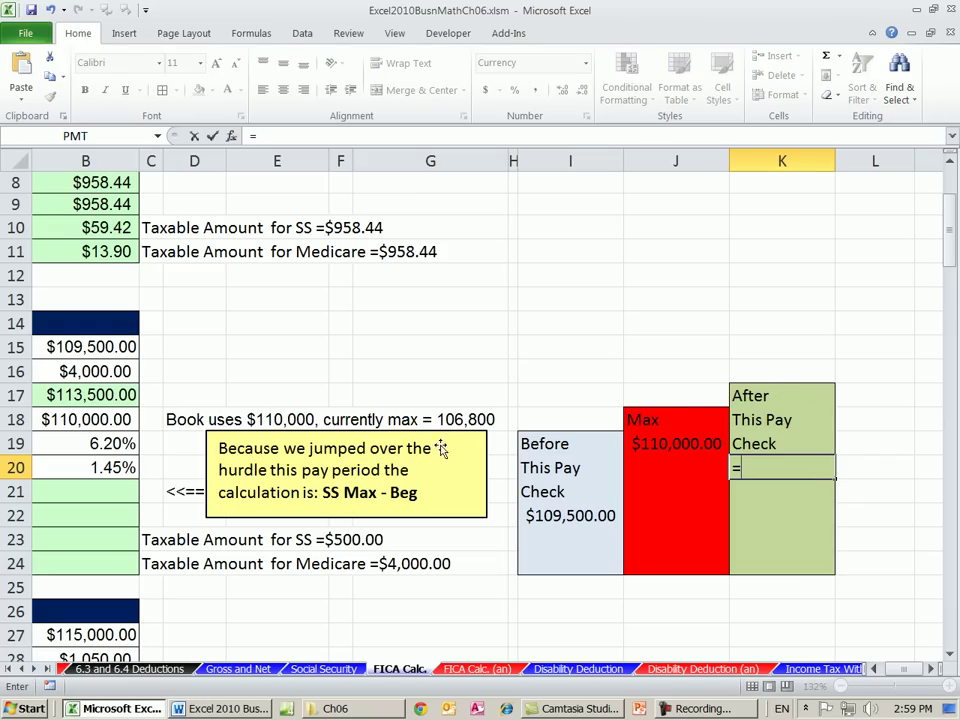
left_click(104, 392)
key("ctrl+Return")
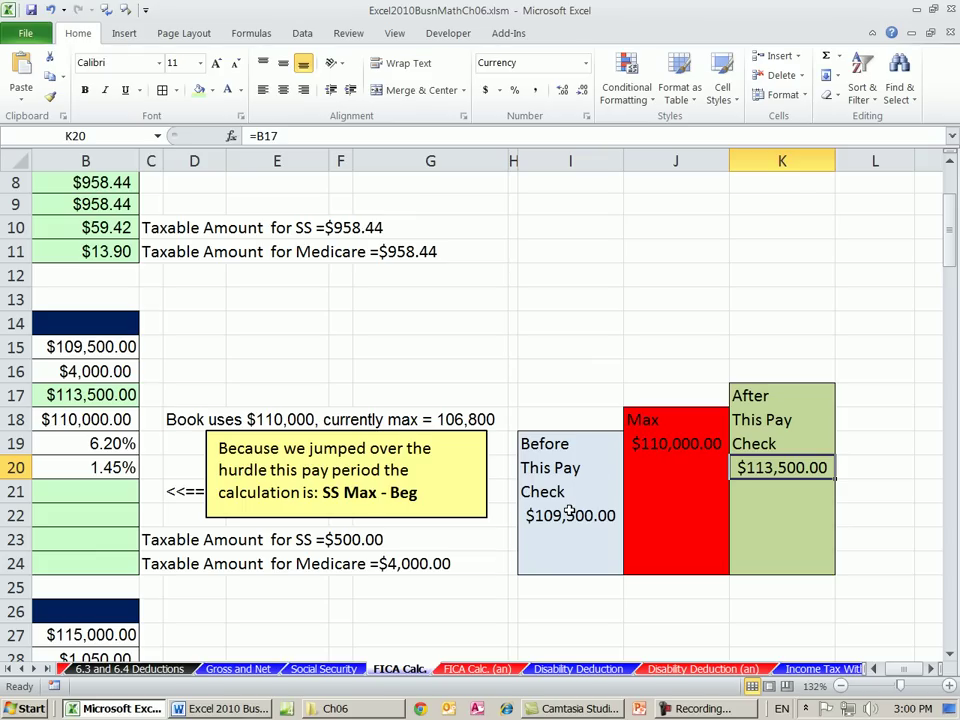
- Calculate the second block's amount taxed for Social Security in B21 as maximum minus year-to-date gross pay with =B18-B15
scroll(660, 505, "left", 2)
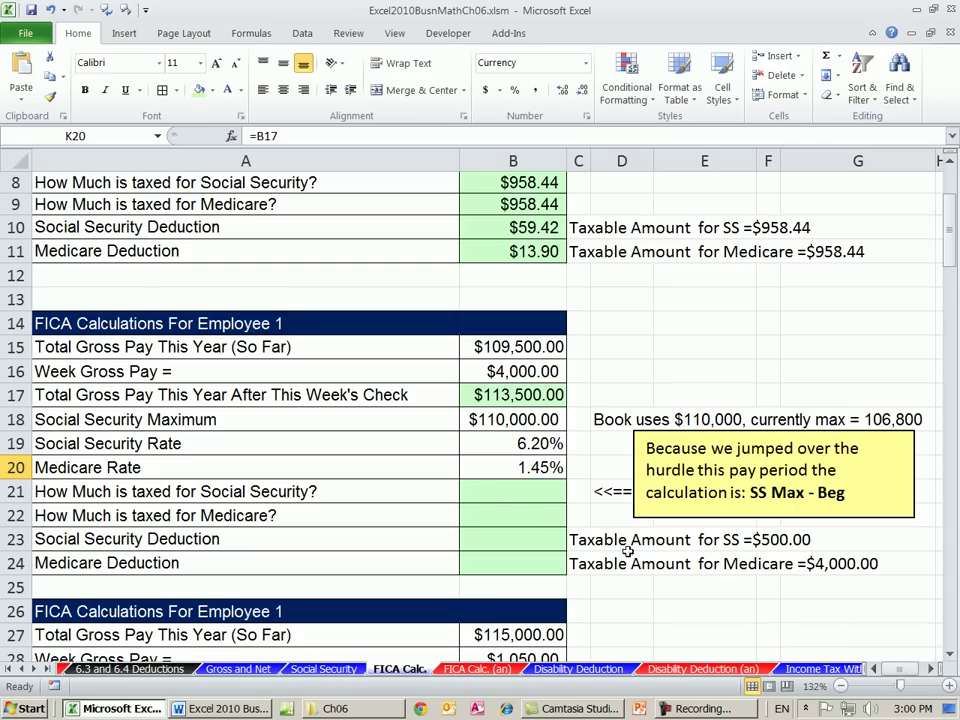
left_click(477, 486)
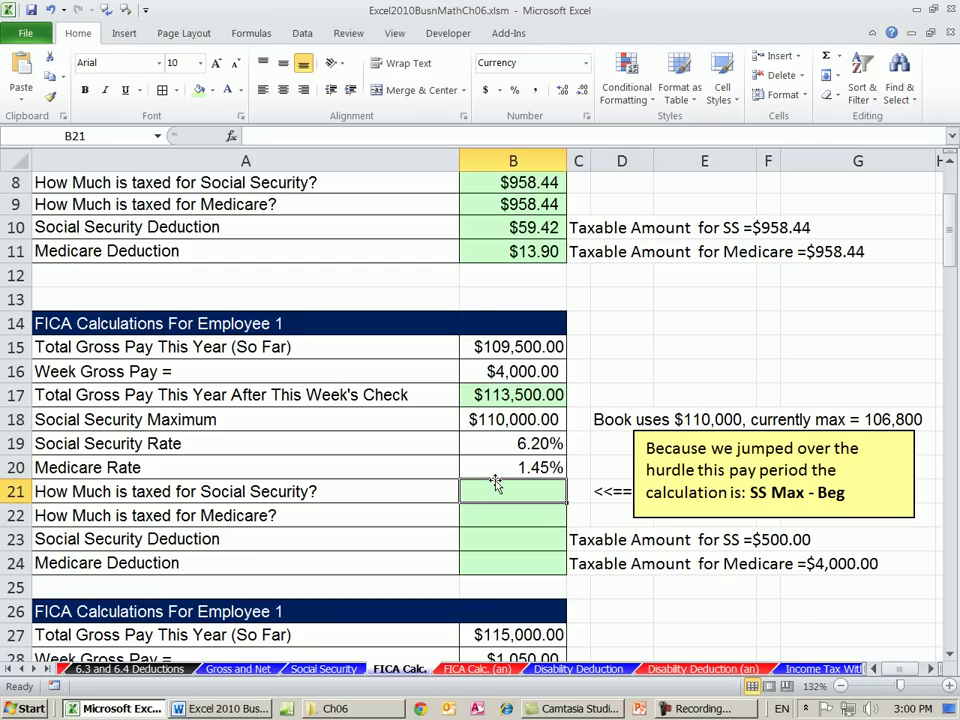
type("=")
left_click(483, 414)
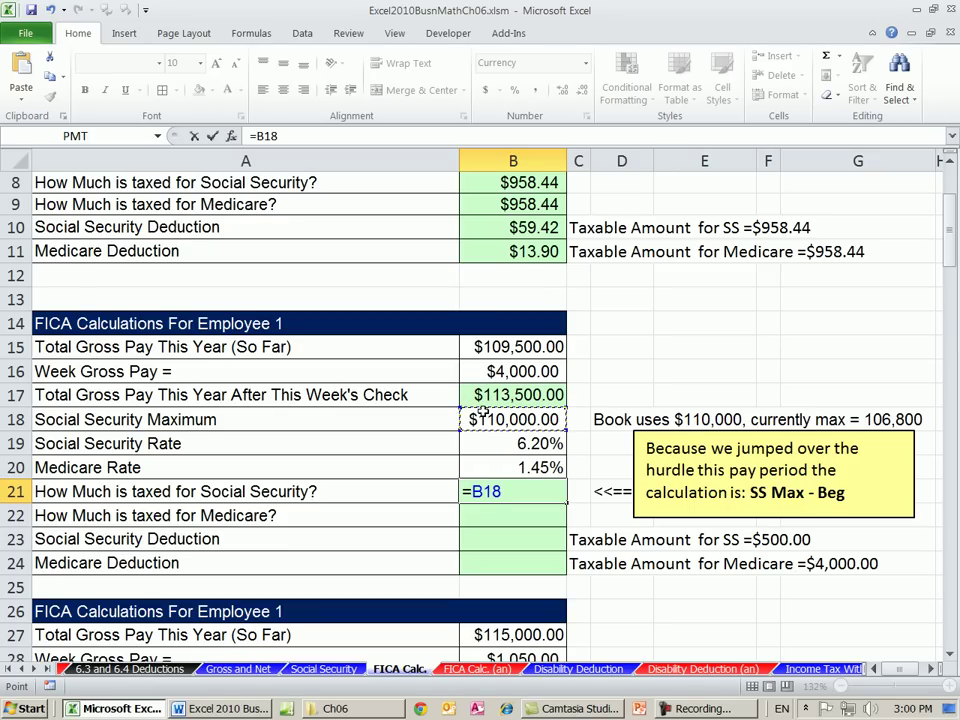
type("-")
left_click(530, 343)
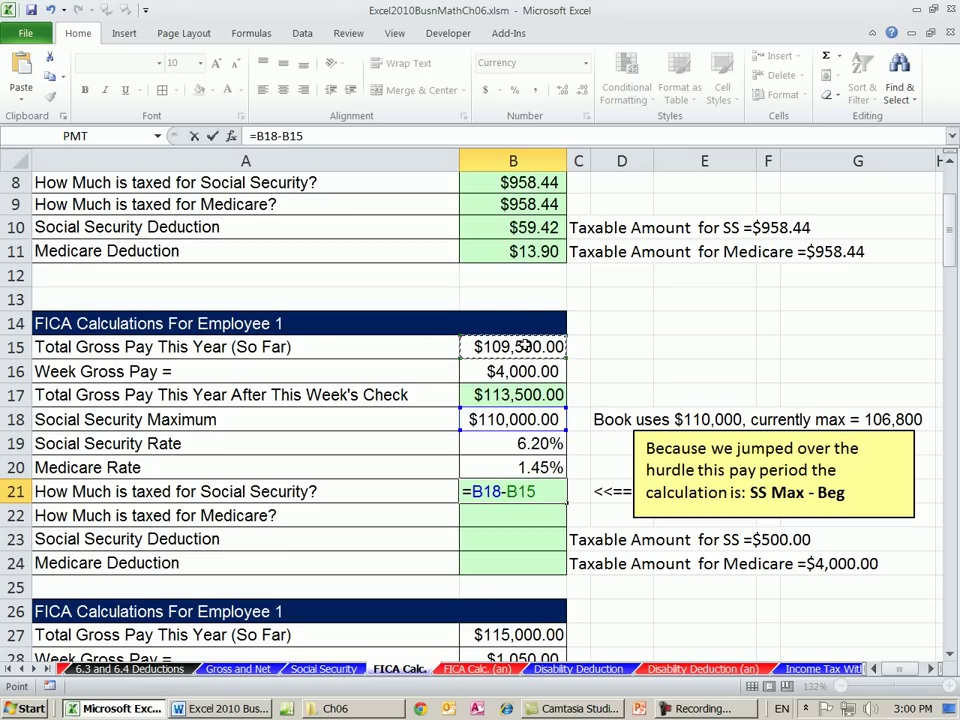
key("ctrl+Return")
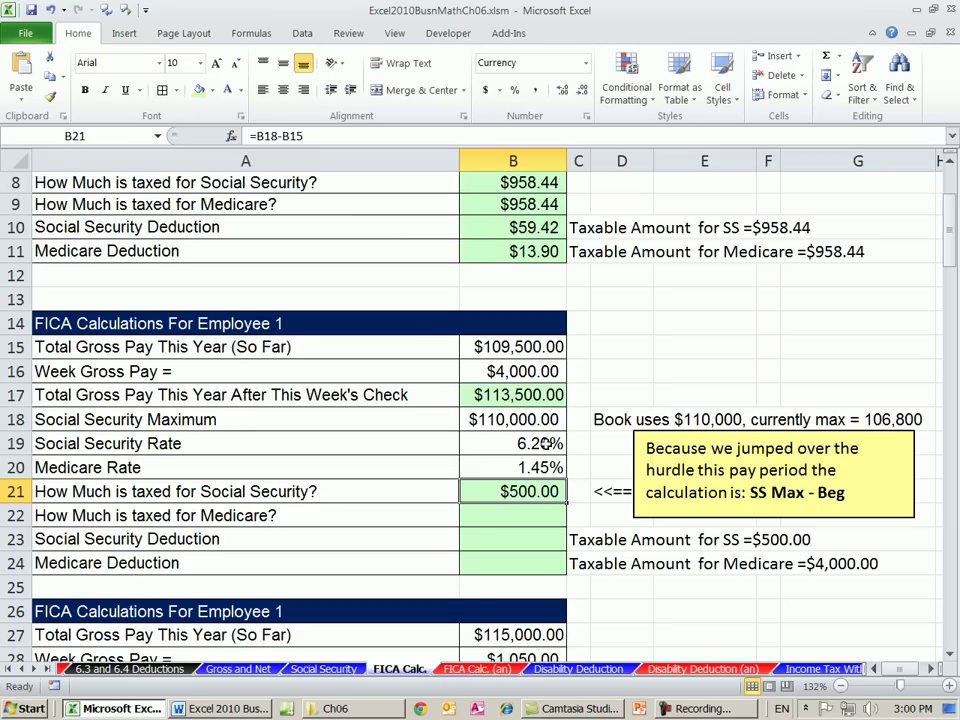
- Review the pay bar diagram, and set the second block's amount taxed for Medicare in B22 to the week's gross pay with =B16
left_click(931, 669)
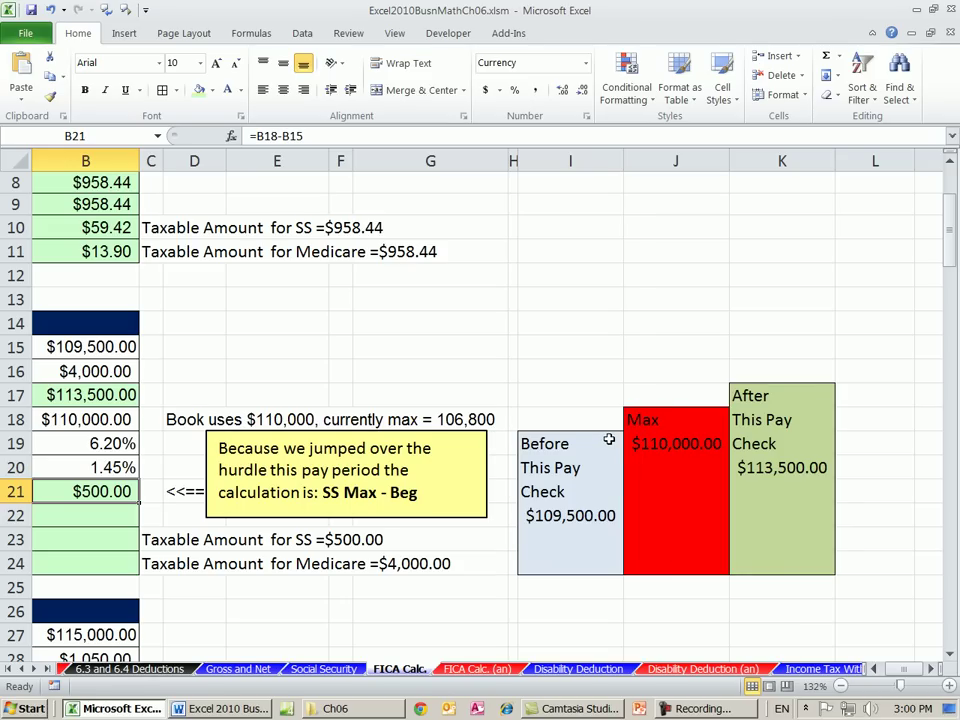
scroll(677, 510, "left", 1)
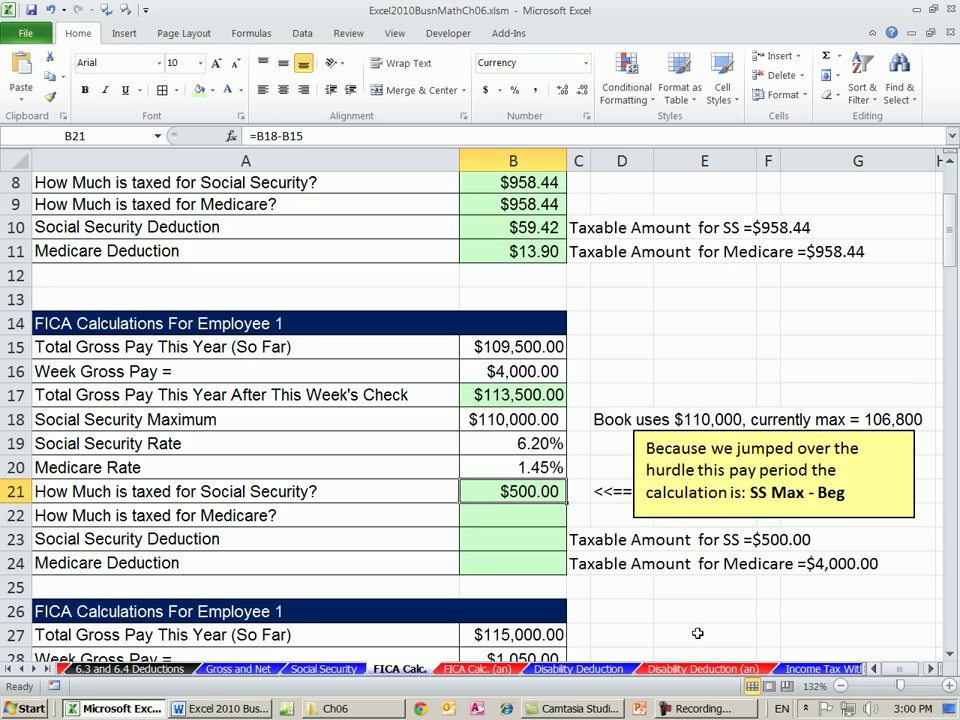
left_click(485, 515)
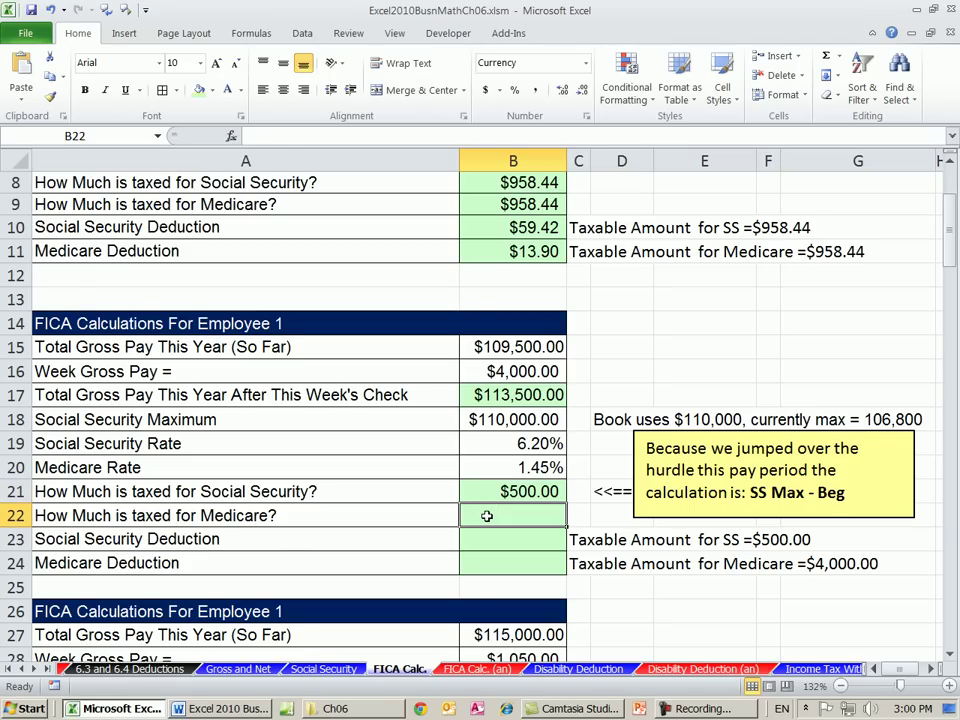
type("=")
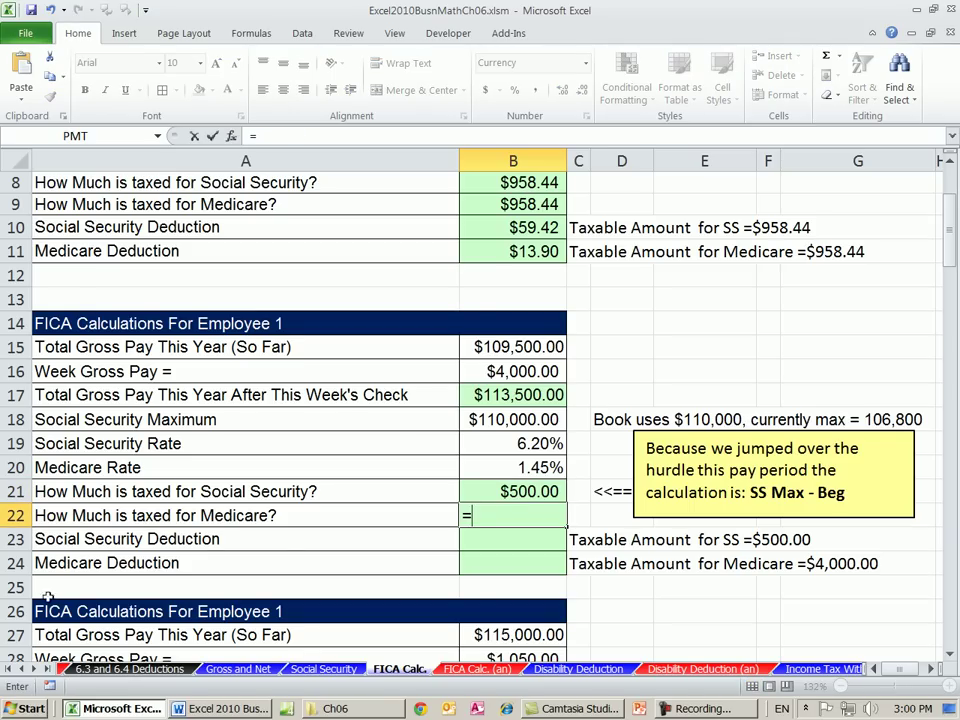
left_click(490, 369)
key("Return")
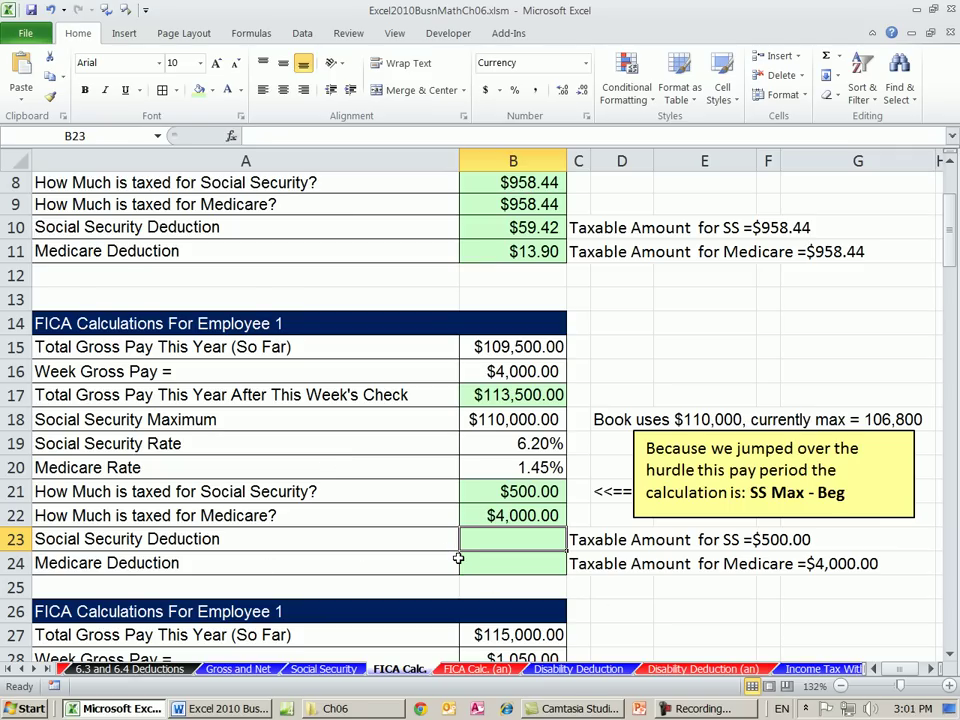
- Calculate the second block's Social Security deduction in B23, rounded to cents, with =ROUND(B21*B19,2)
type("=ROUND(")
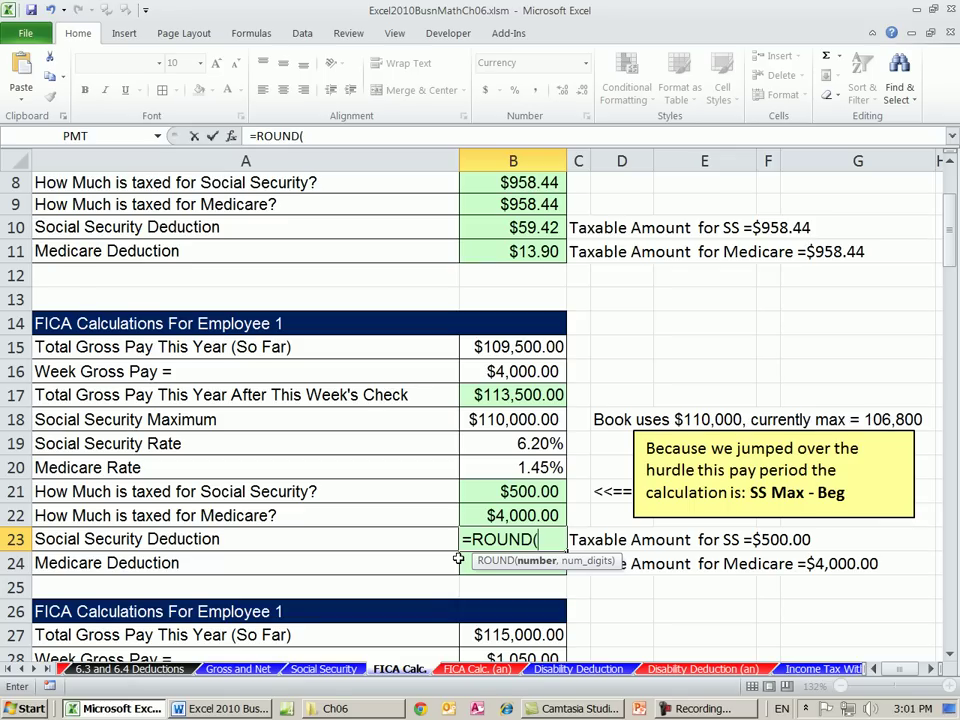
left_click(503, 493)
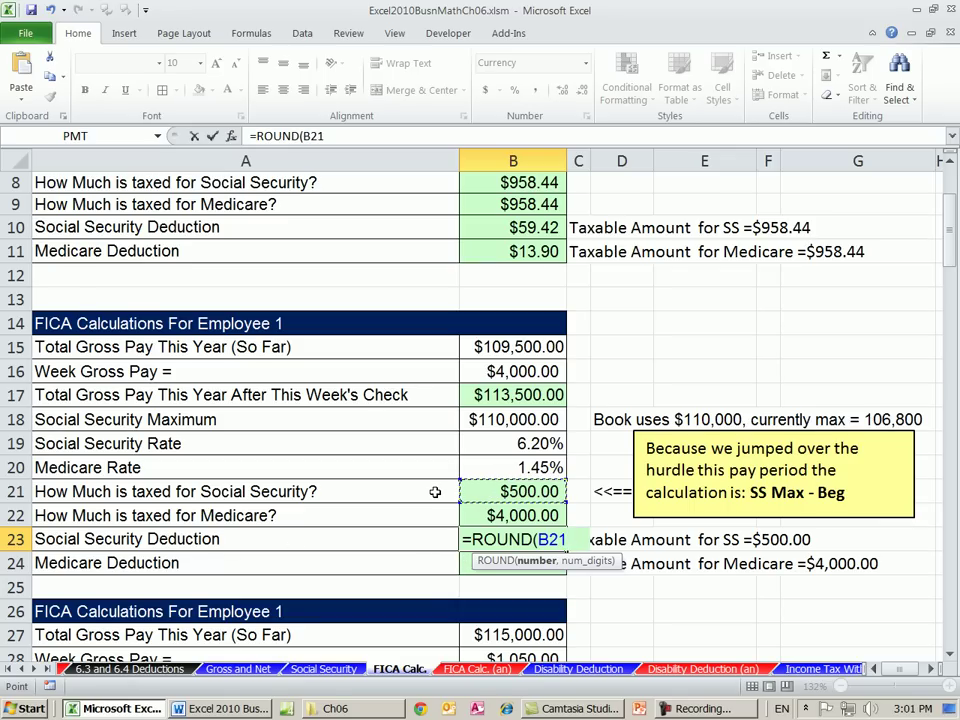
type("*")
left_click(493, 446)
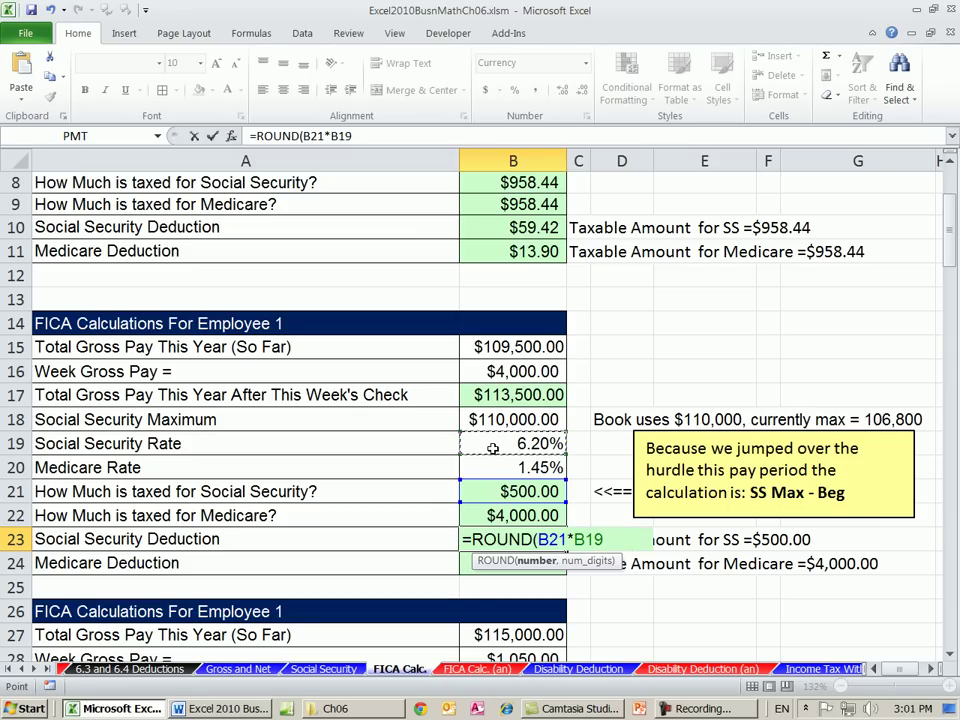
type(",2")
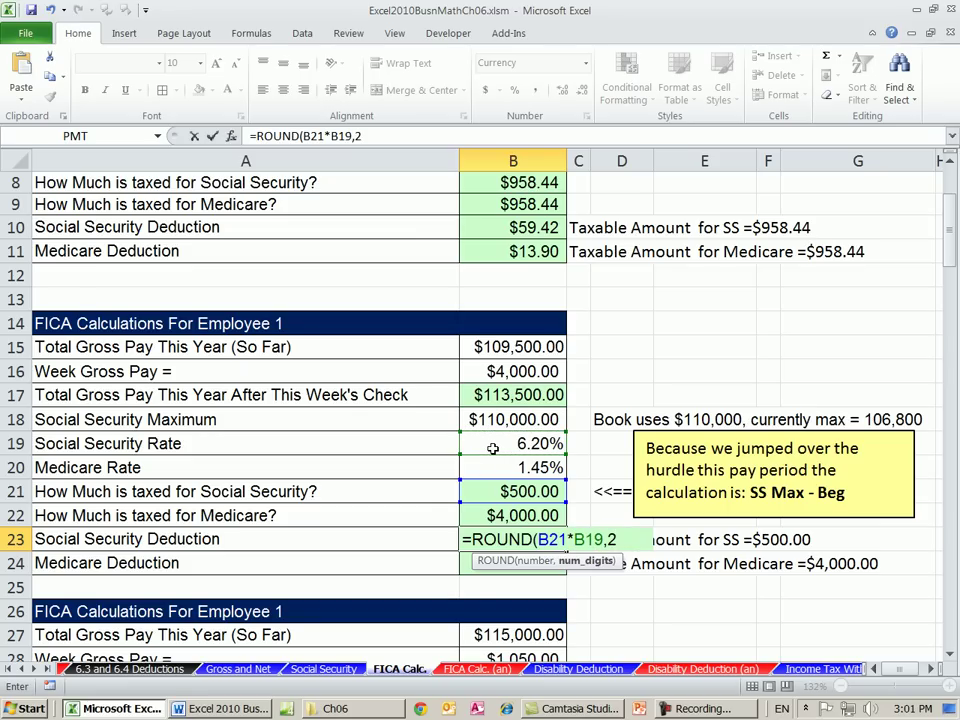
key("ctrl+Return")
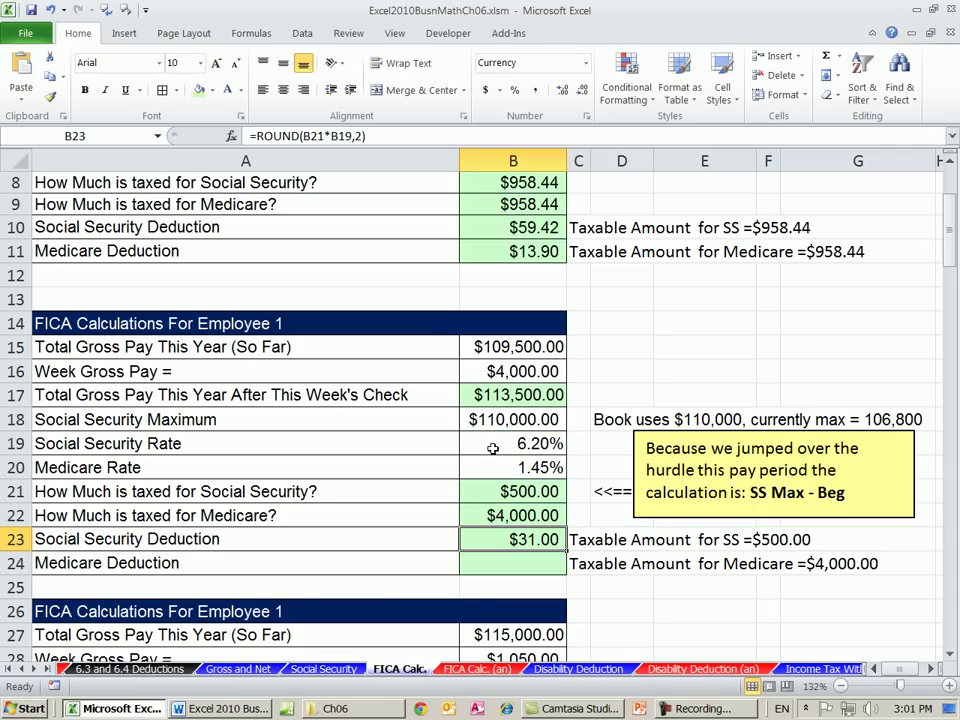
- Copy the deduction formula from B23 down to the Medicare Deduction in B24 and check its cell references
left_click_drag(566, 550, 563, 568)
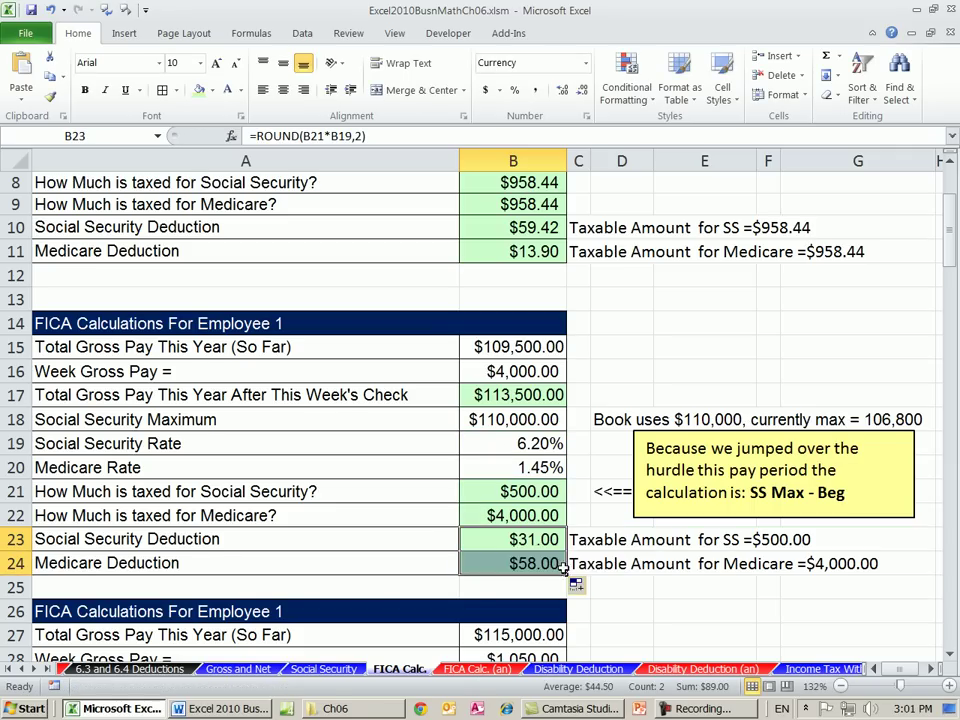
double_click(537, 564)
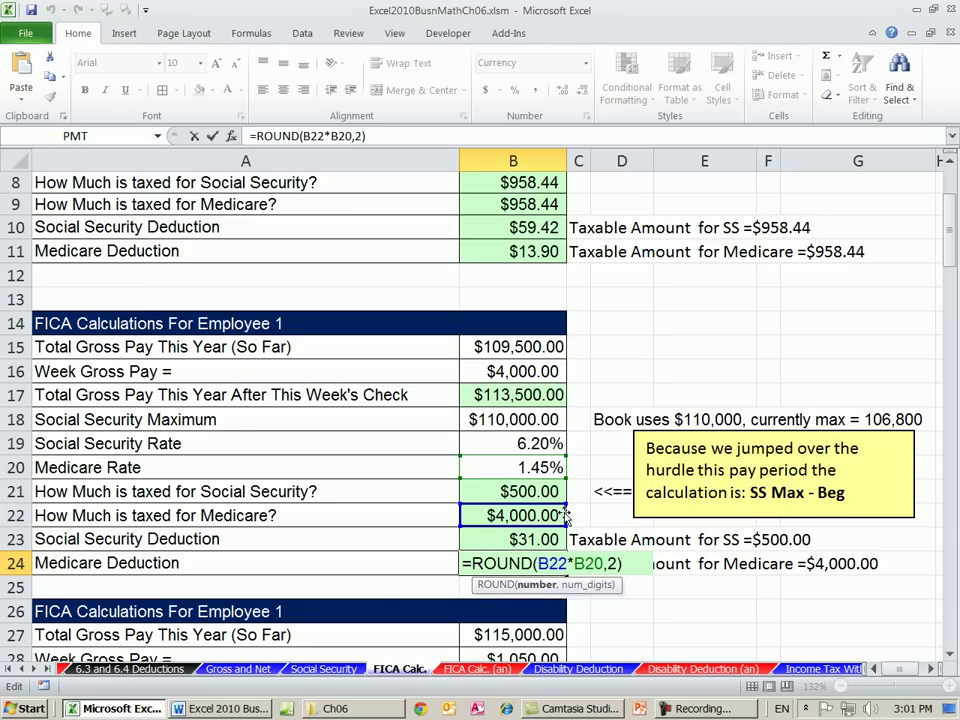
key("ctrl+Return")
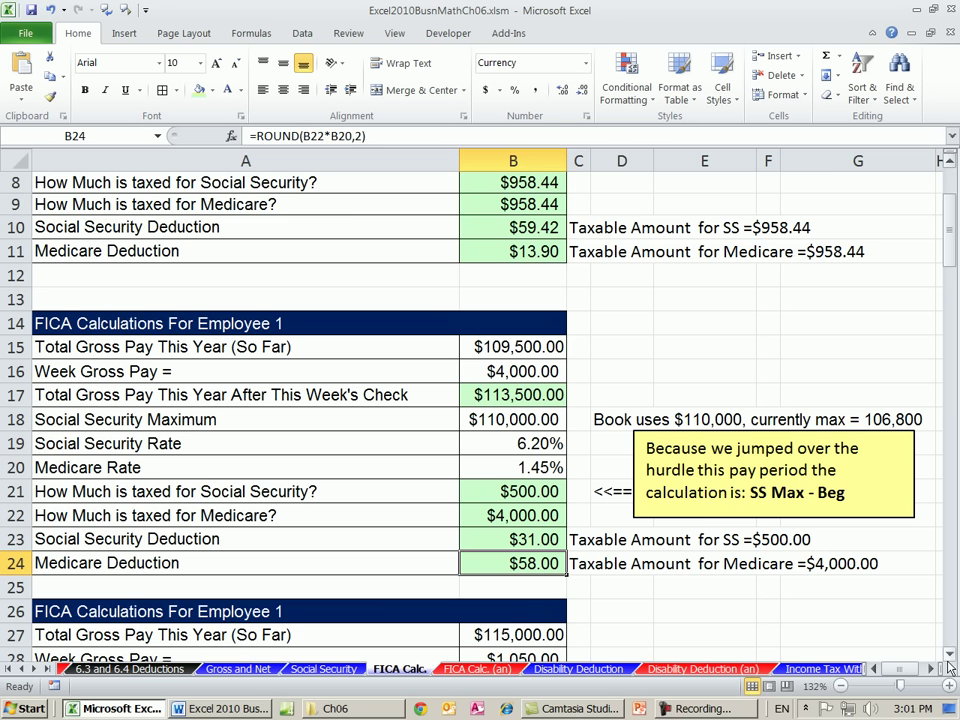
- In the third FICA block, total the gross pay after this week's check in B29 with =SUM(B27:B28)
left_click_drag(950, 657, 950, 657)
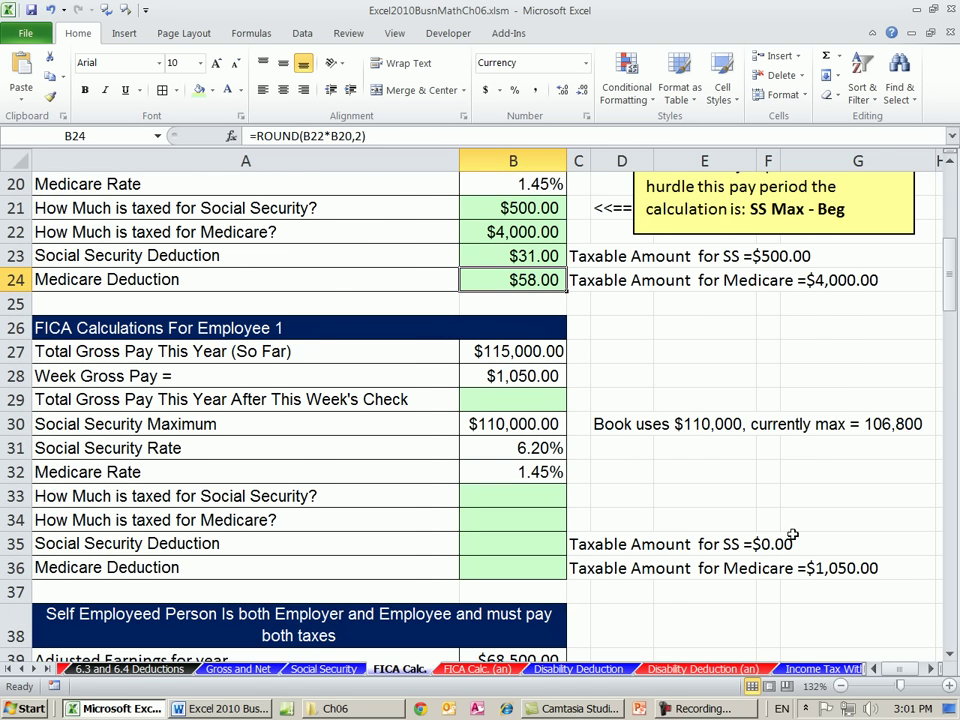
scroll(528, 375, "up", 1)
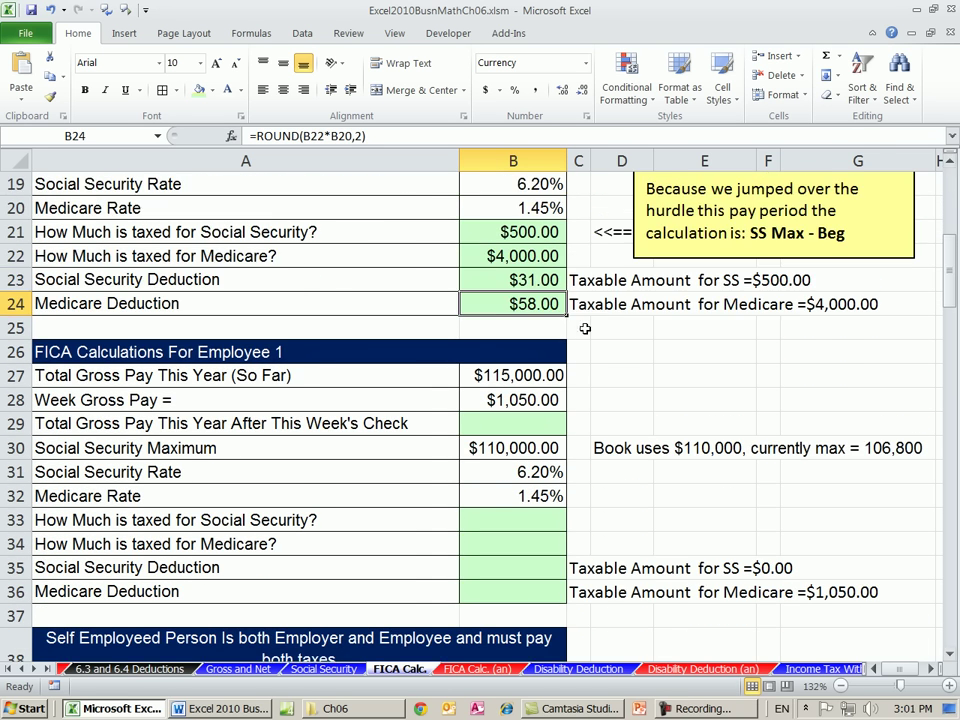
left_click(528, 375)
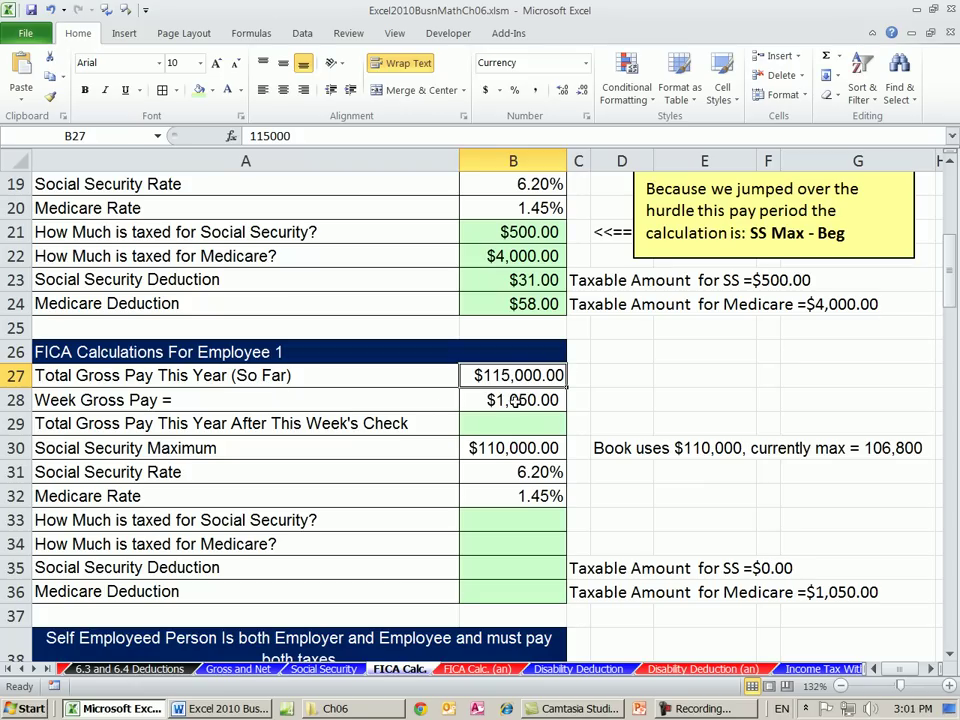
left_click(512, 426)
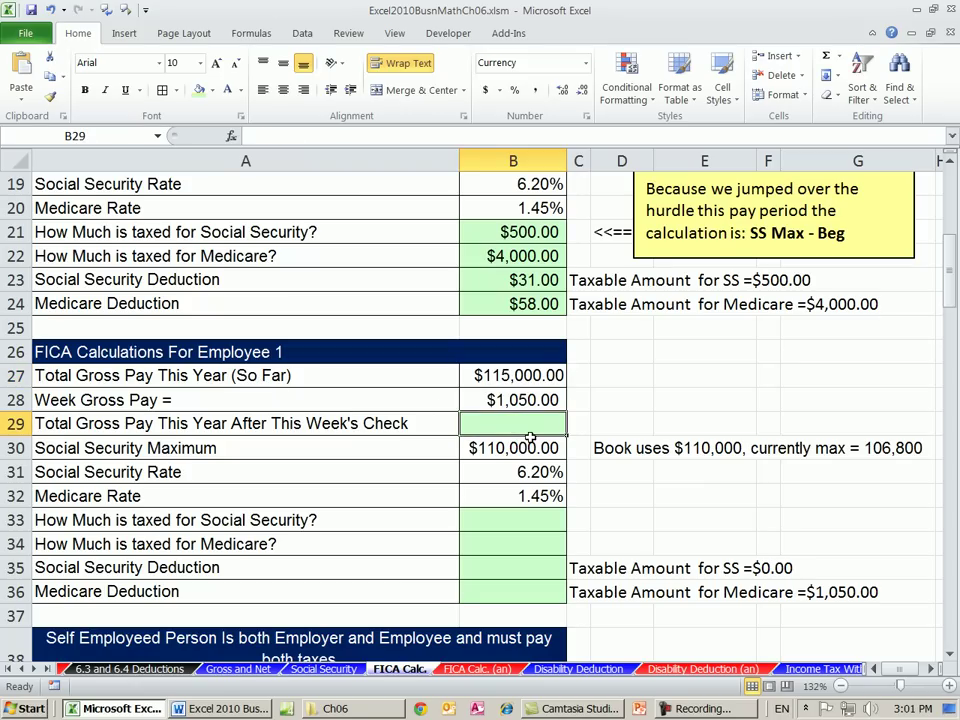
key("alt+equal")
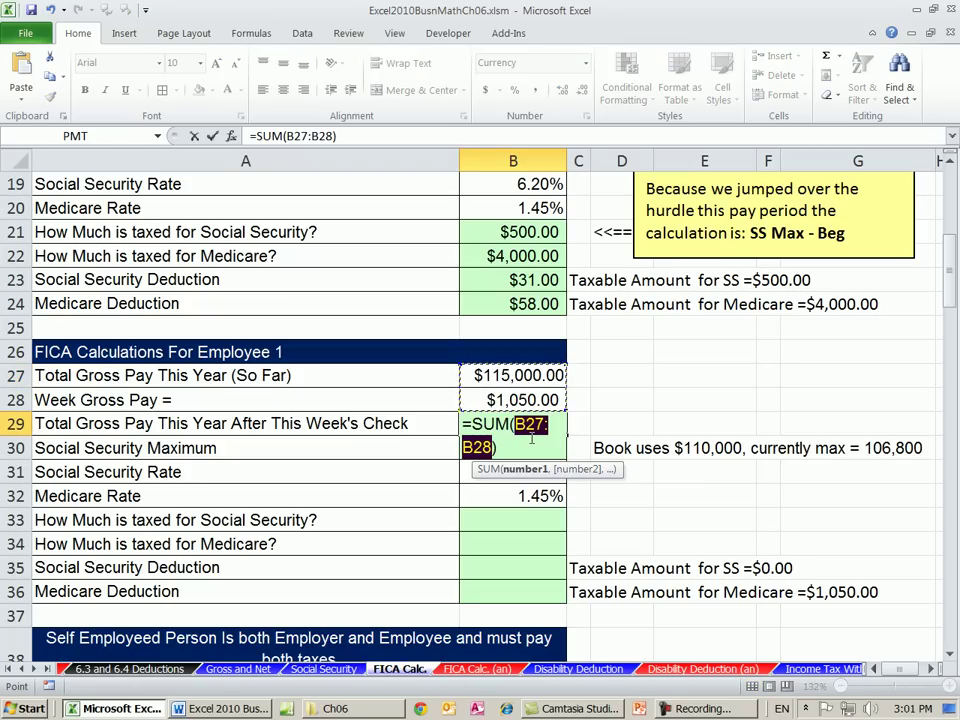
key("ctrl+Return")
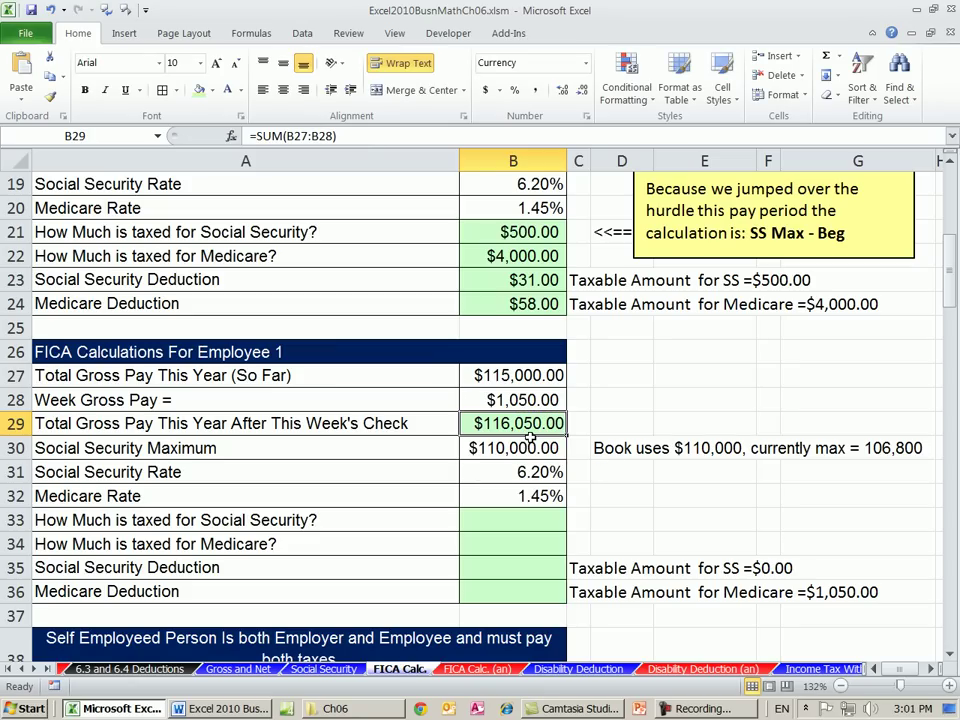
- Check the third block's year-to-date pay against the Social Security maximum, and enter 0 as the amount taxed for Social Security in B33
left_click(486, 520)
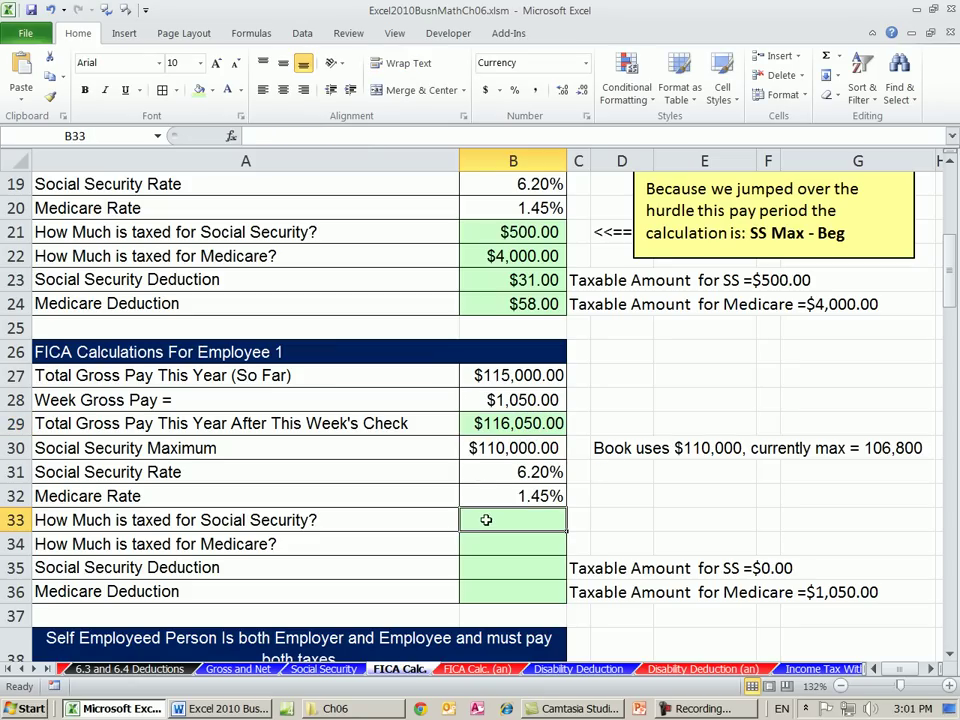
left_click(508, 375)
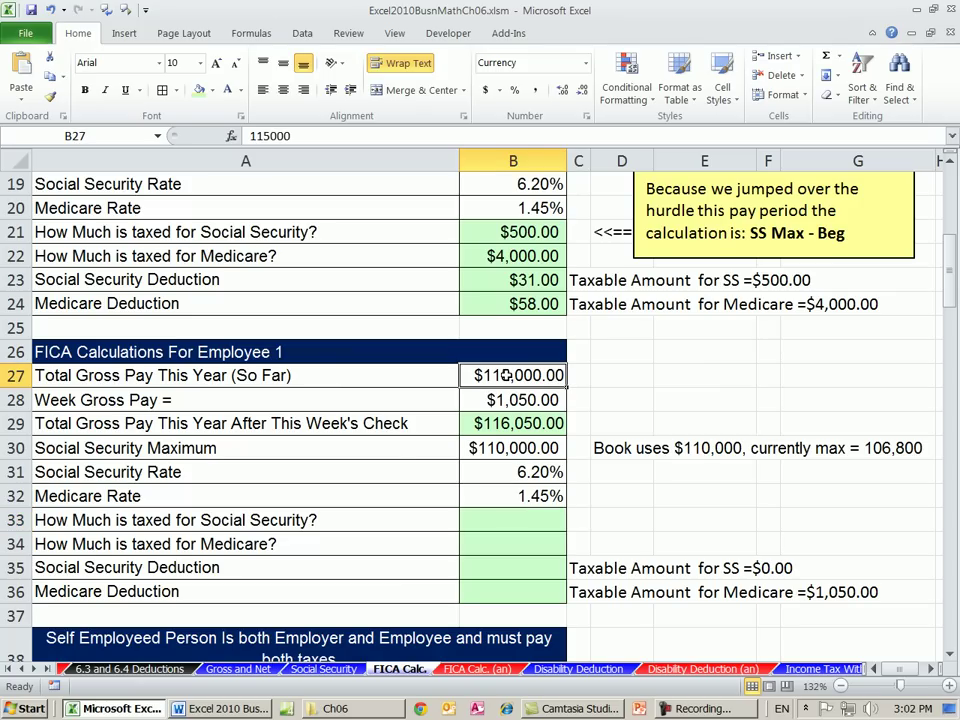
left_click(506, 448)
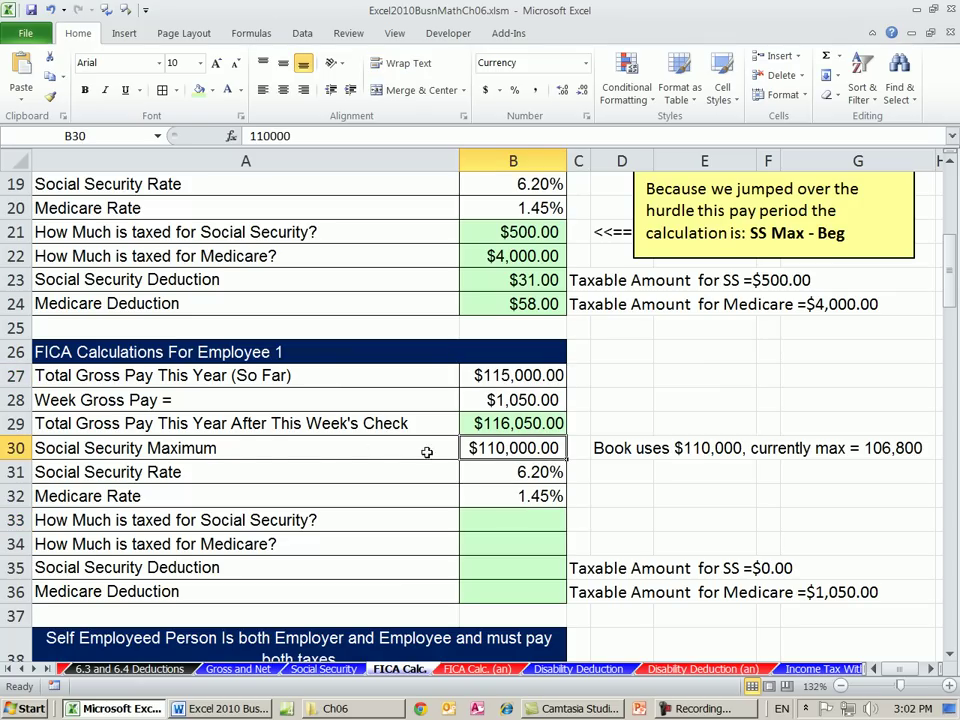
left_click(505, 518)
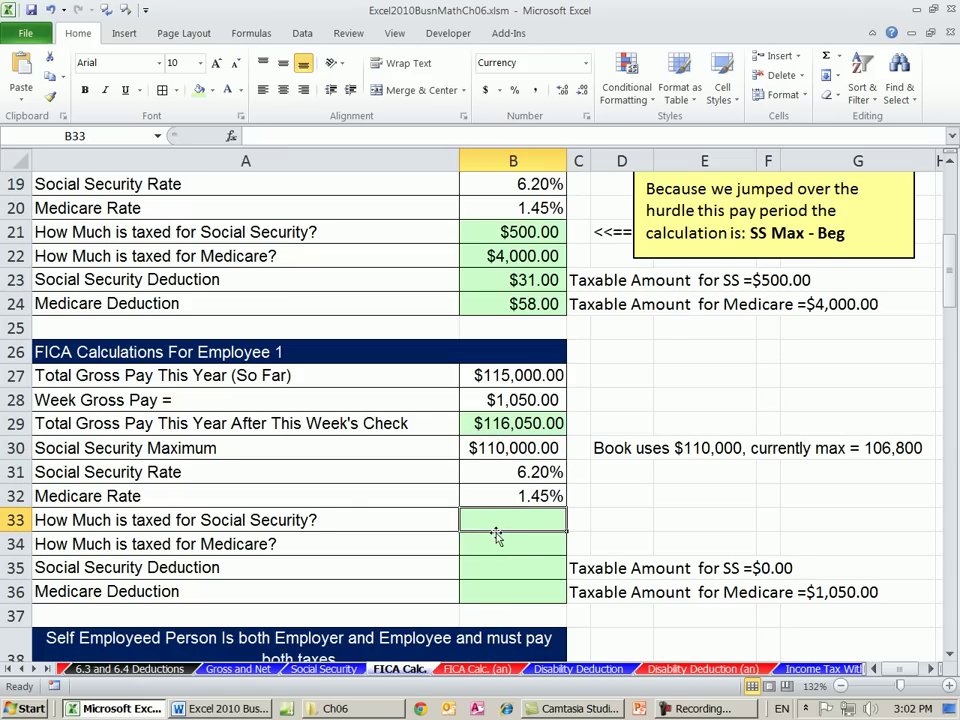
type("0")
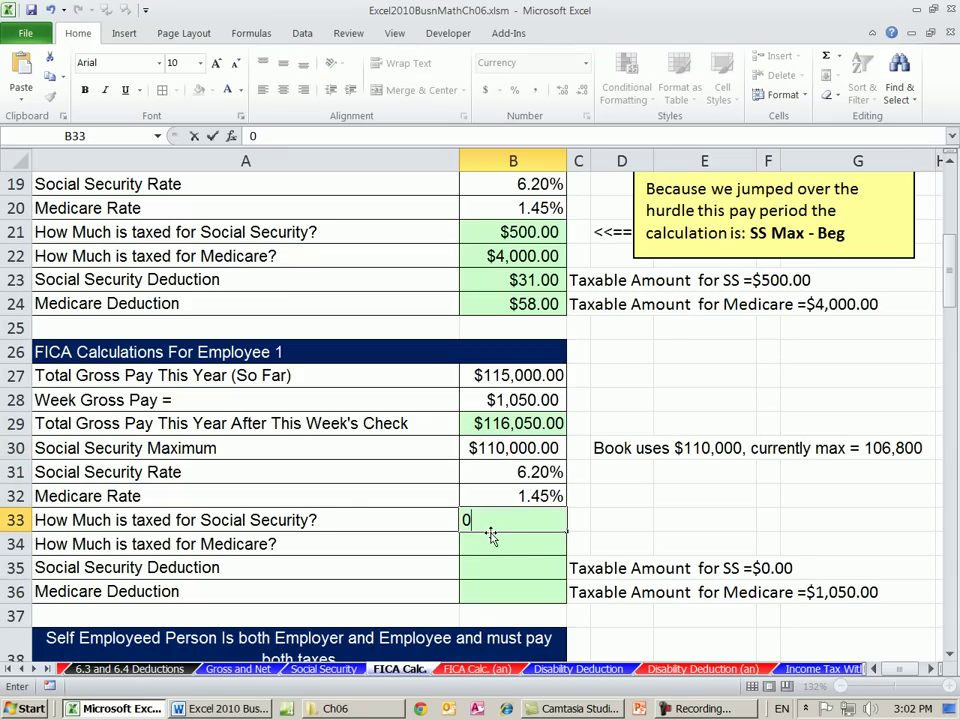
key("Return")
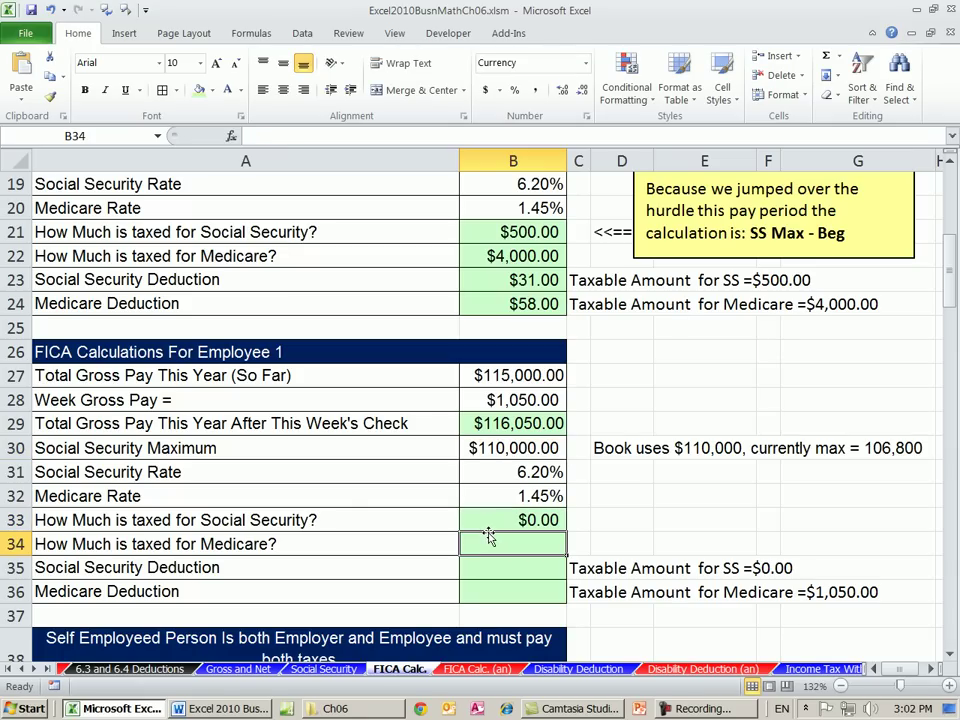
- Set the third block's amount taxed for Medicare in B34 with =B28, and enter 0 as the Social Security Deduction in B35
type("=")
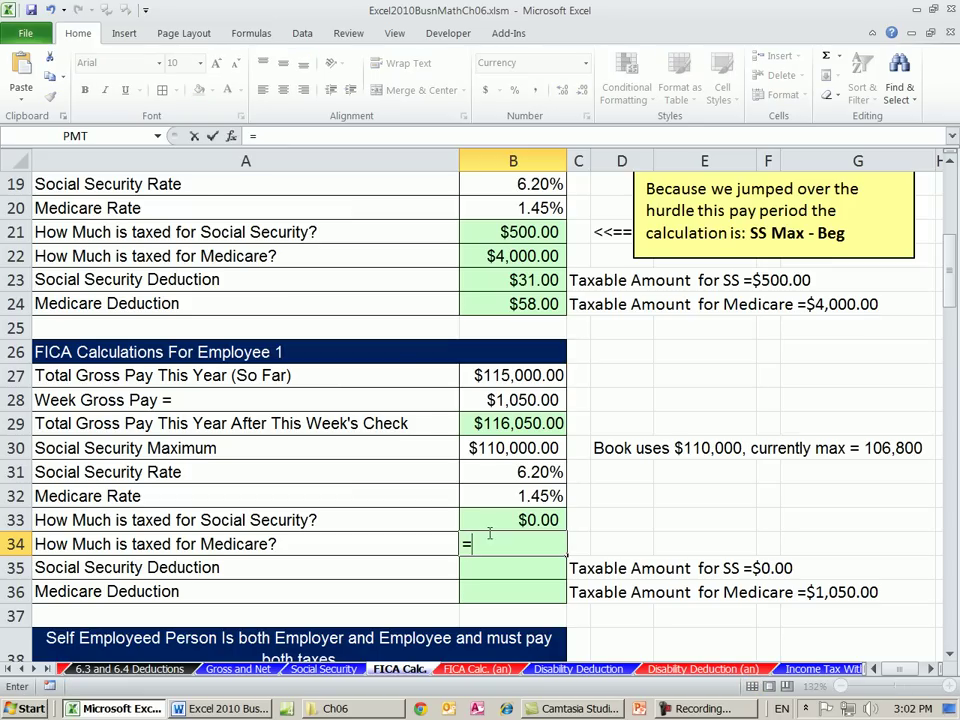
left_click(511, 399)
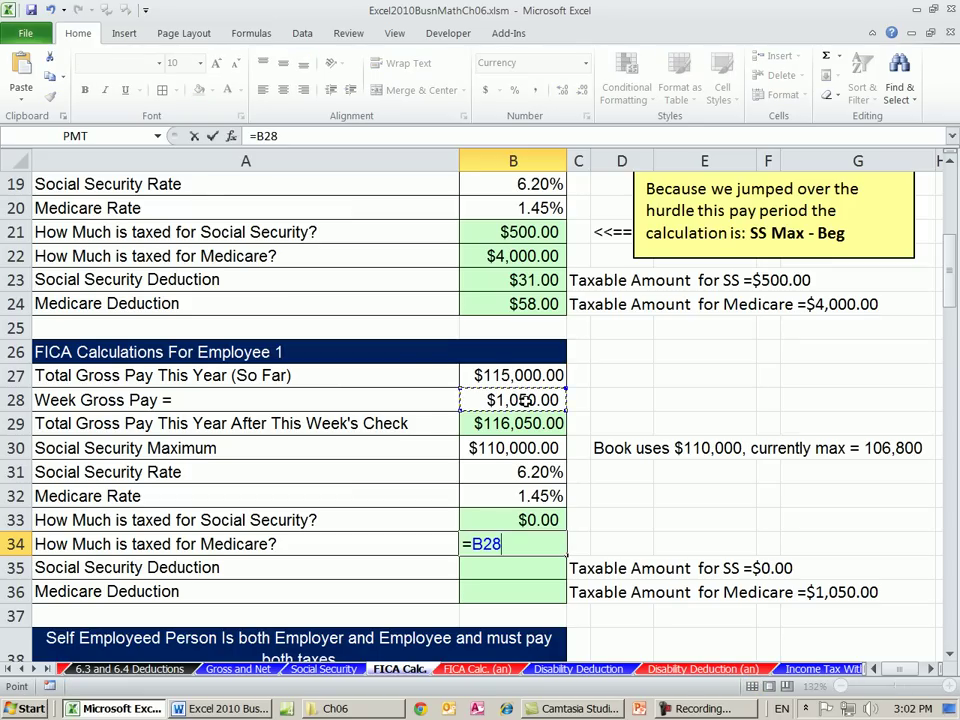
key("Return")
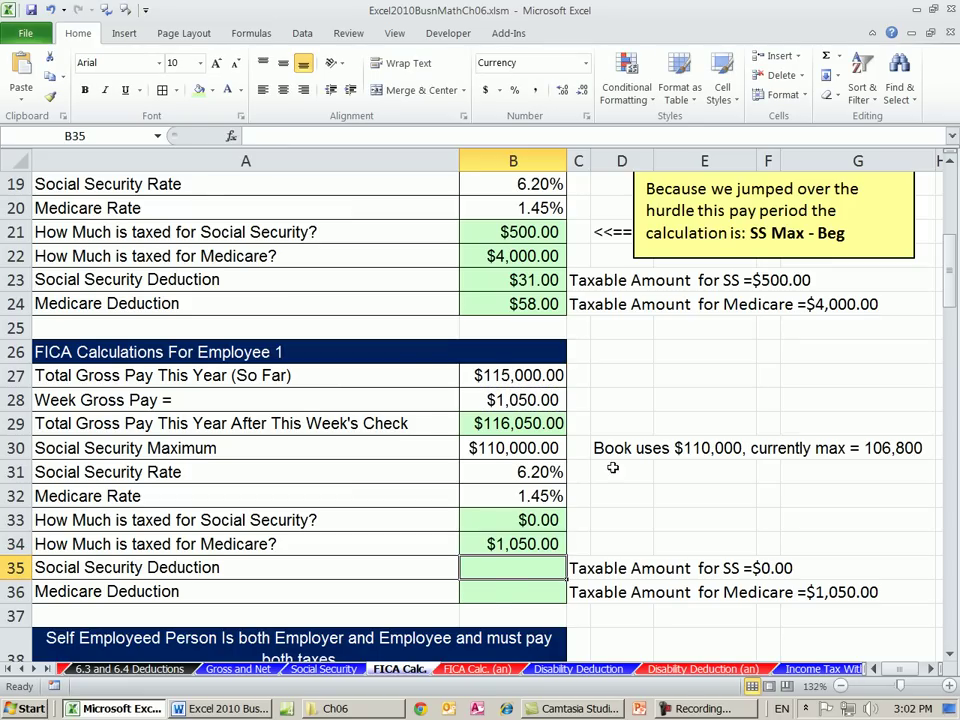
type("0")
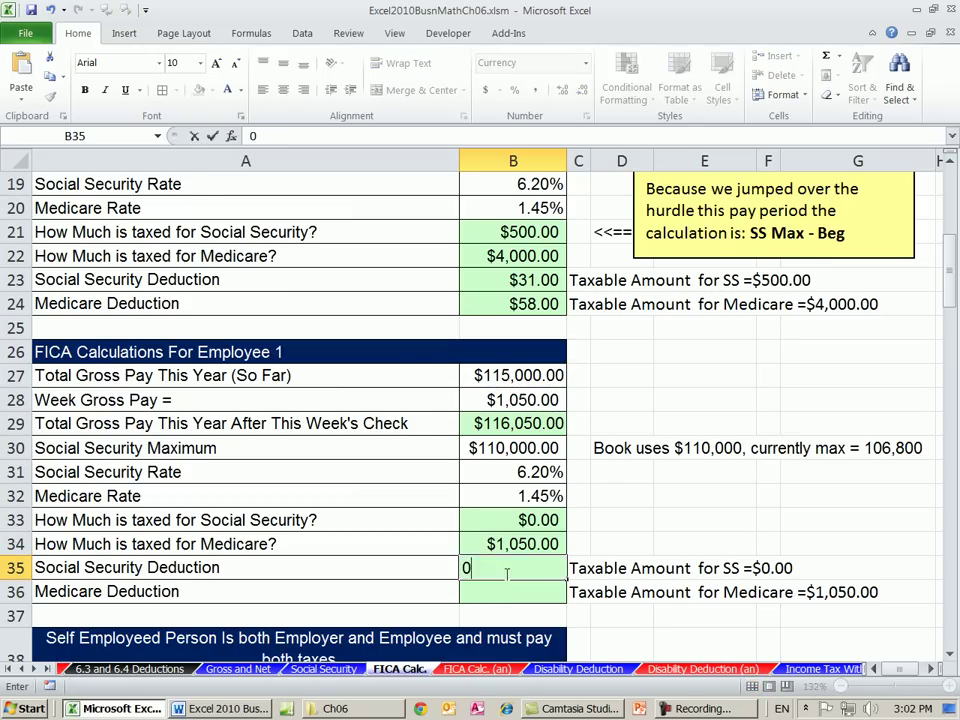
key("Return")
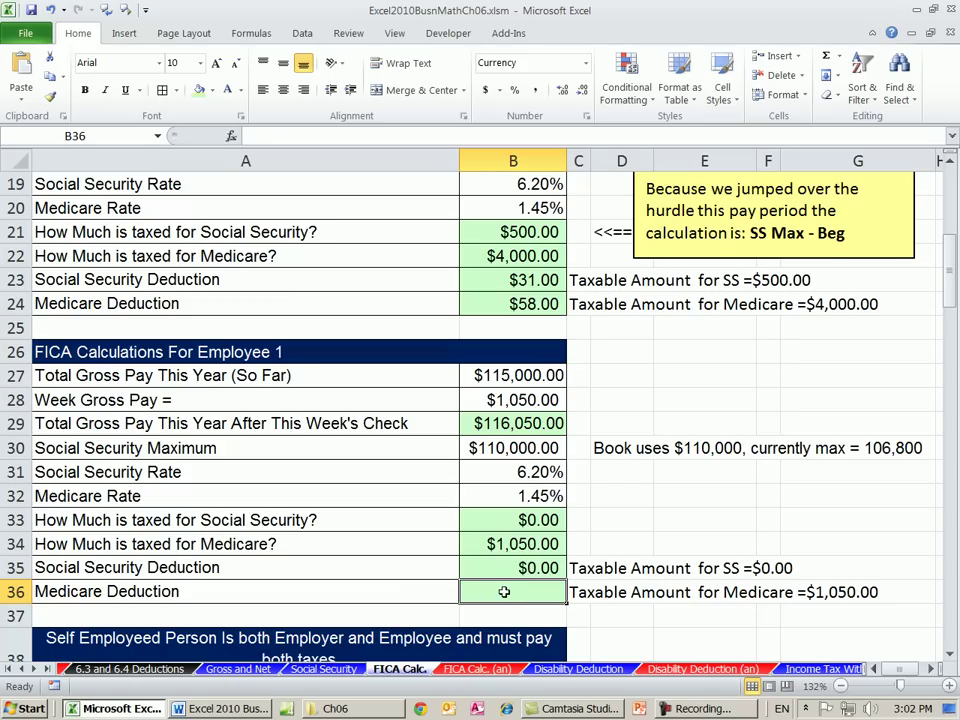
- Calculate the third block's Medicare Deduction in B36, rounded to cents, with =ROUND(B34*B32,2)
type("=round")
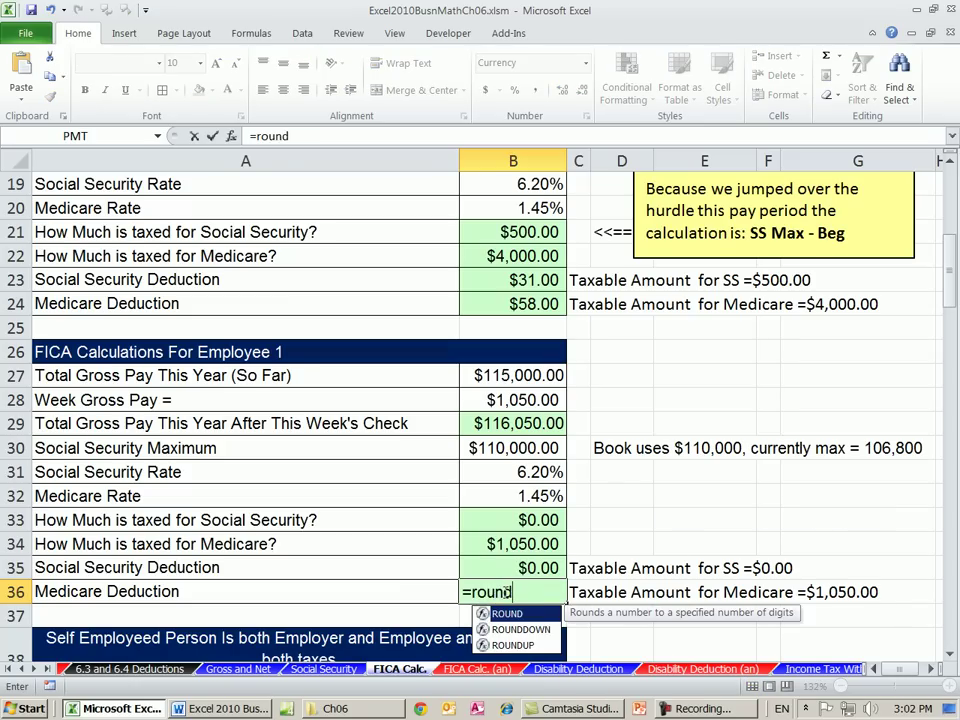
key("Tab")
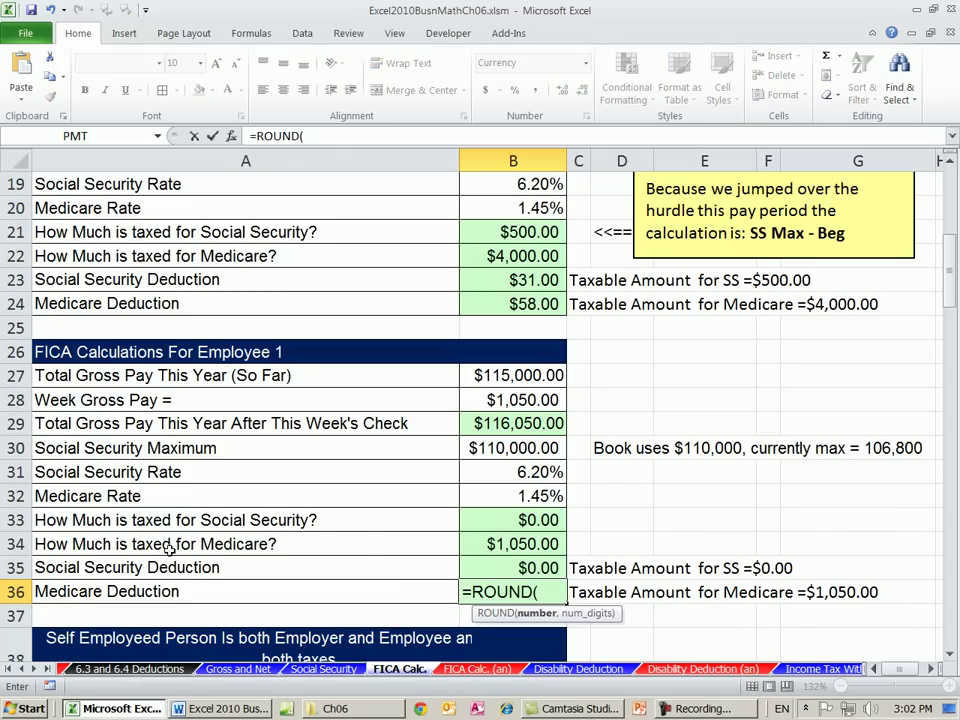
left_click(485, 544)
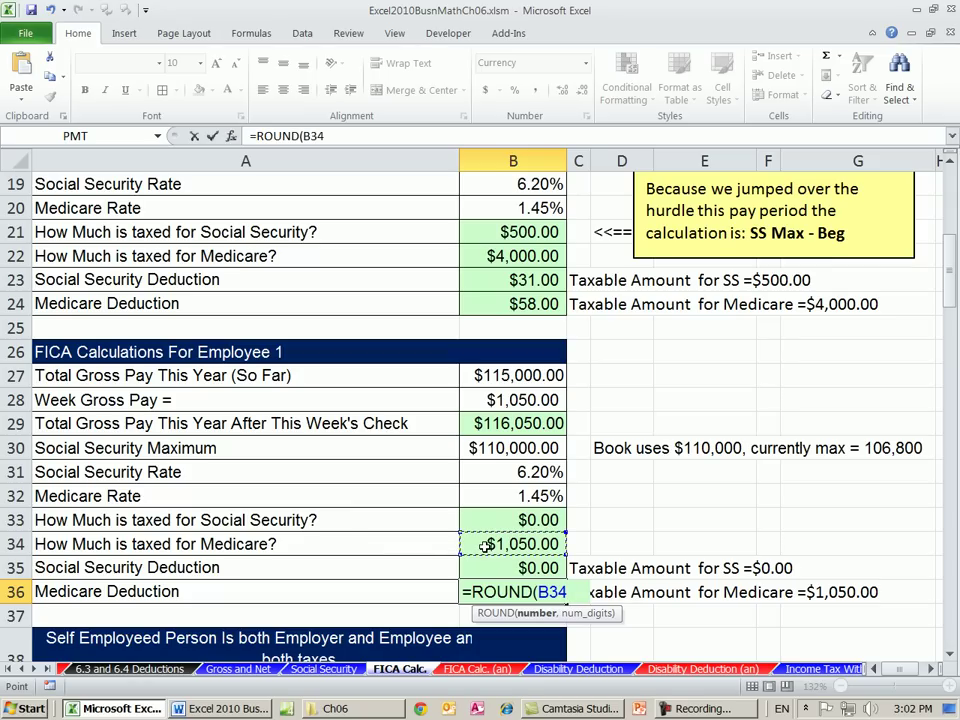
type("*")
left_click(492, 496)
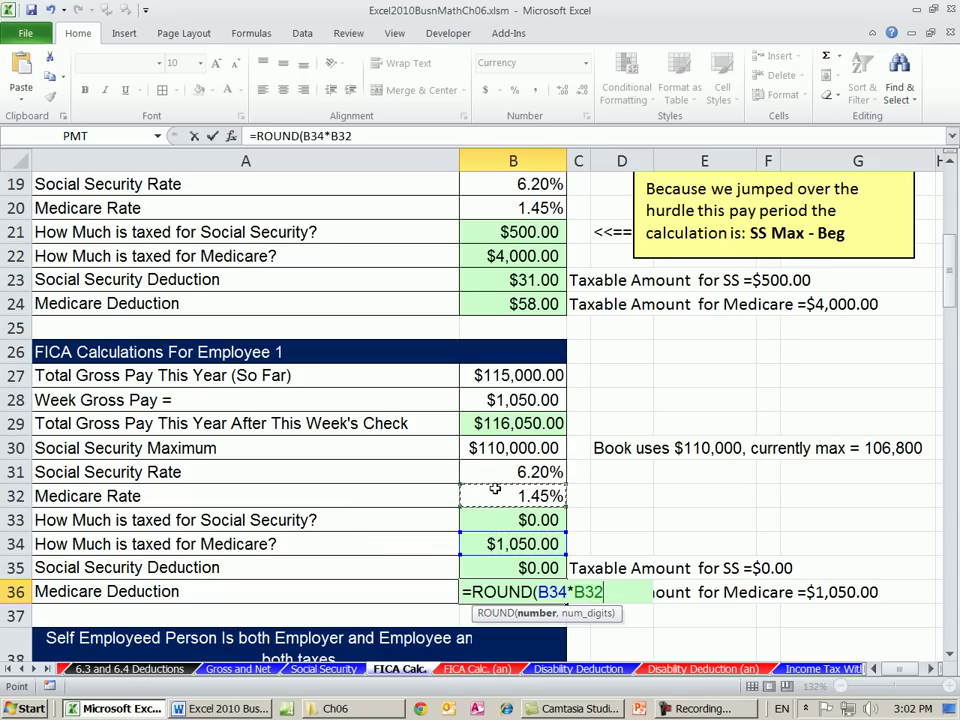
type(",2")
key("ctrl+Return")
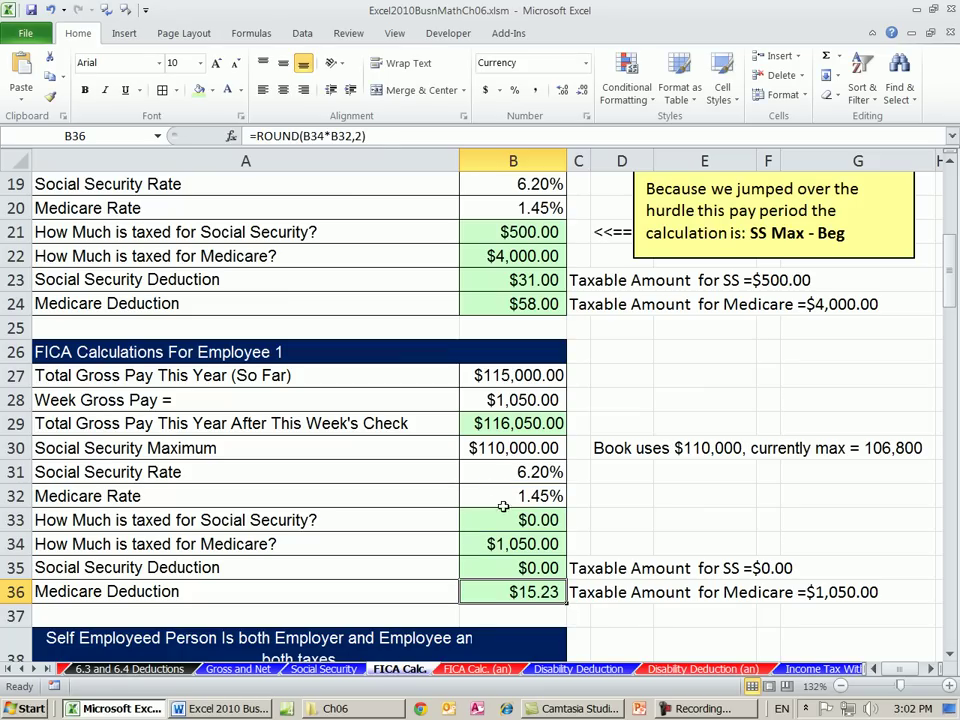
- In the self-employed block, double the Social Security rate in B43 with =B40*2 and copy the formula down to the Medicare Rate in B44
left_click_drag(950, 656, 950, 656)
left_click(490, 418)
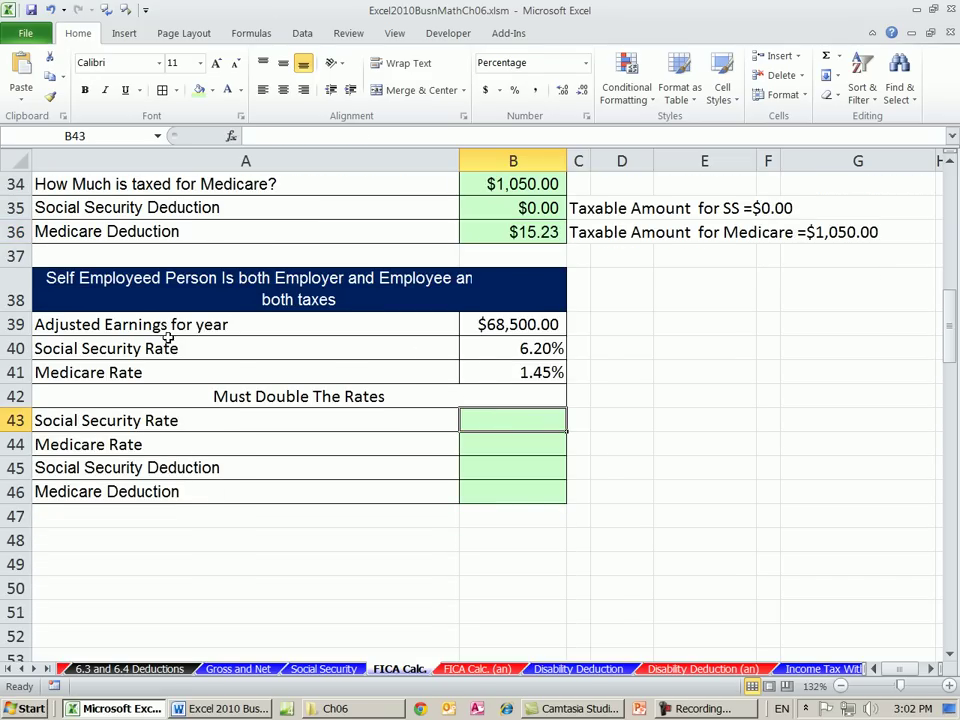
left_click_drag(205, 325, 493, 330)
left_click(505, 325)
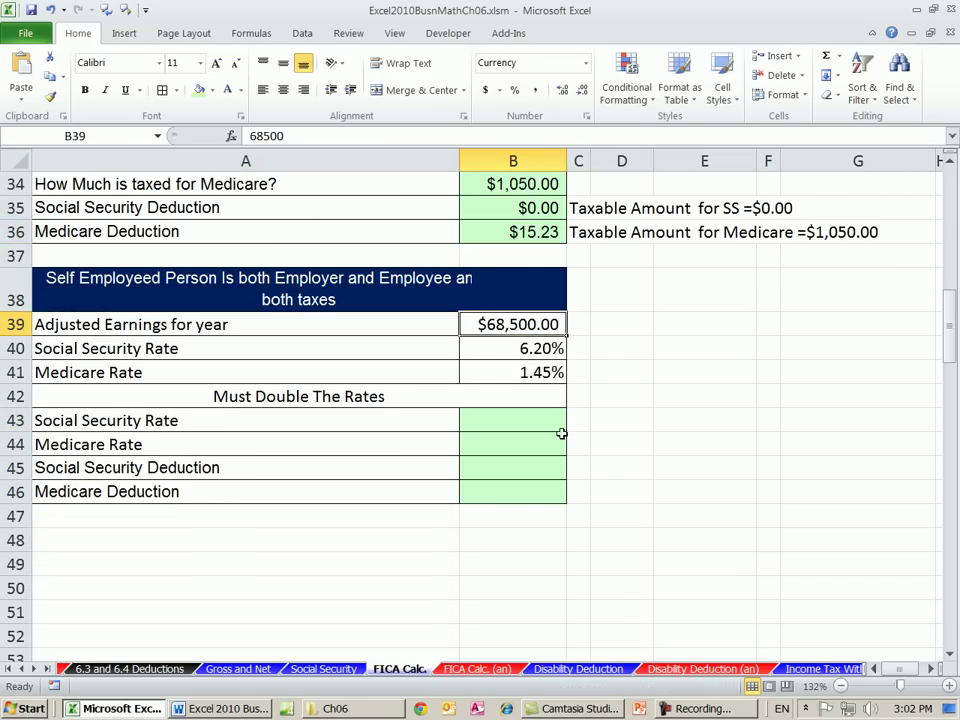
left_click(509, 420)
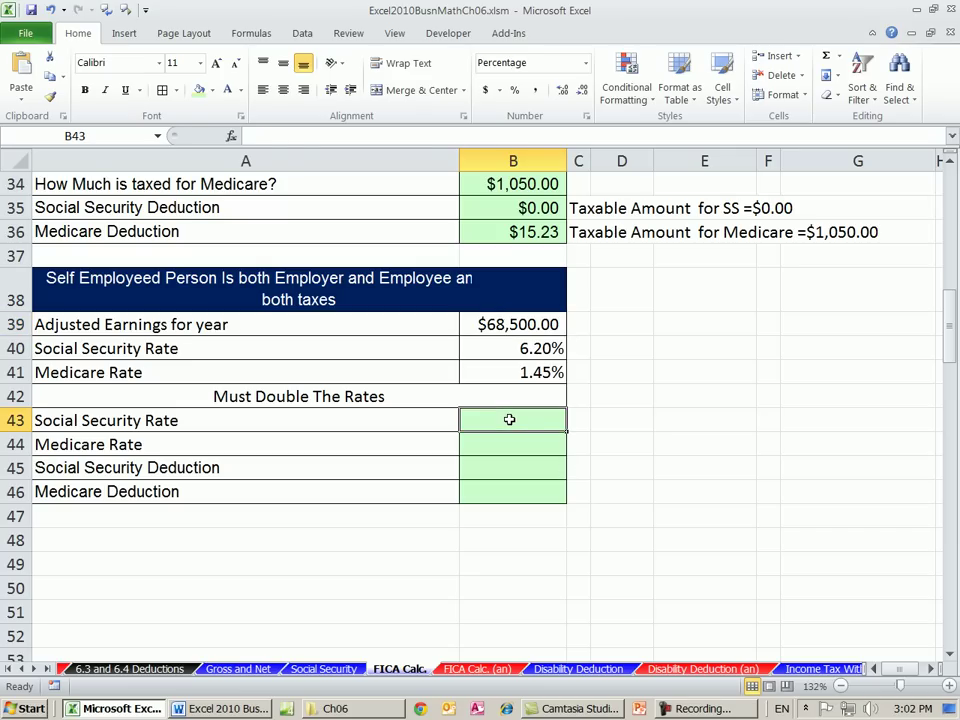
type("=")
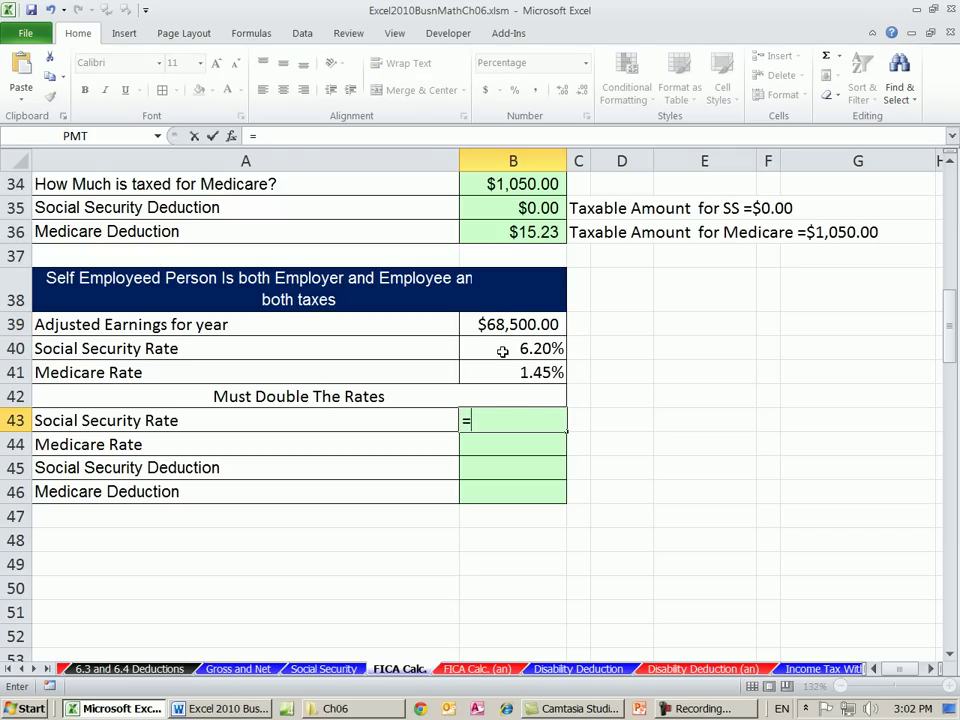
left_click(502, 351)
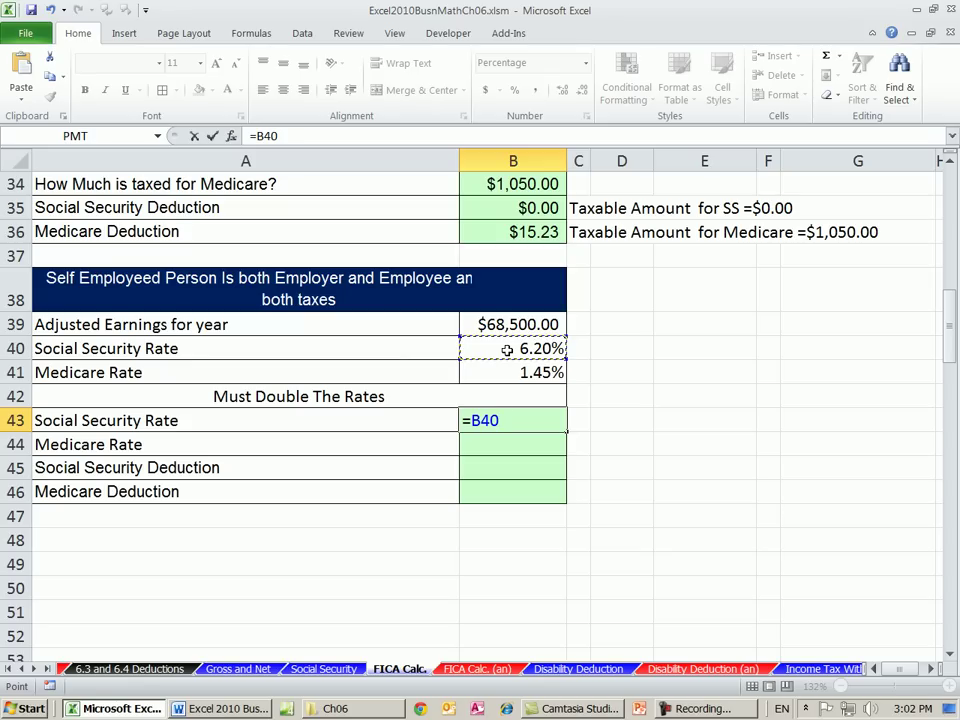
type("*2")
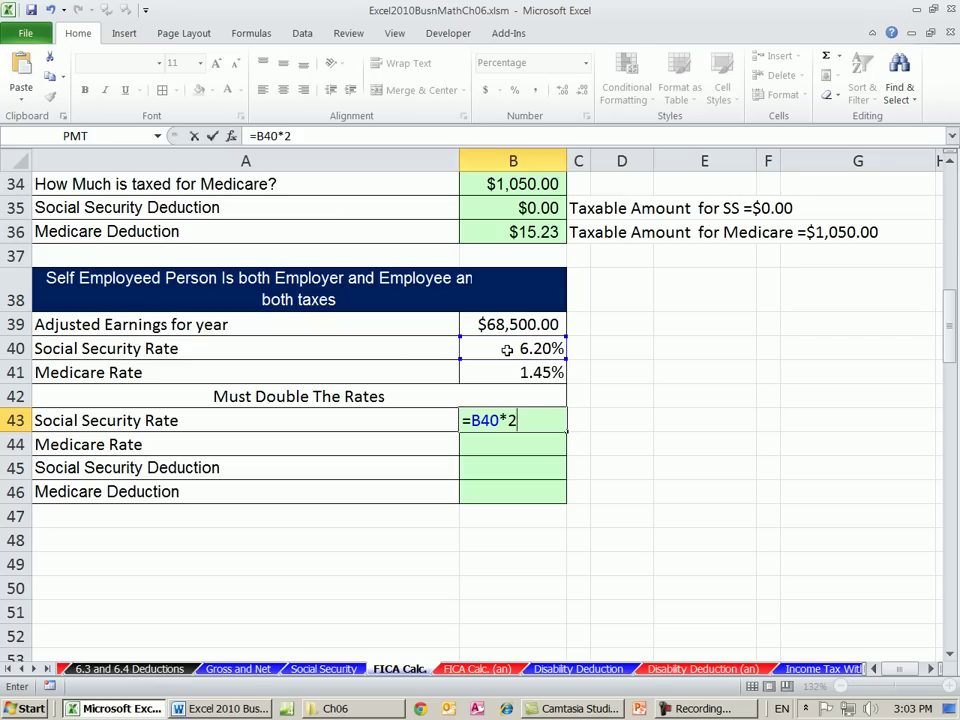
key("ctrl+Return")
left_click_drag(566, 431, 578, 453)
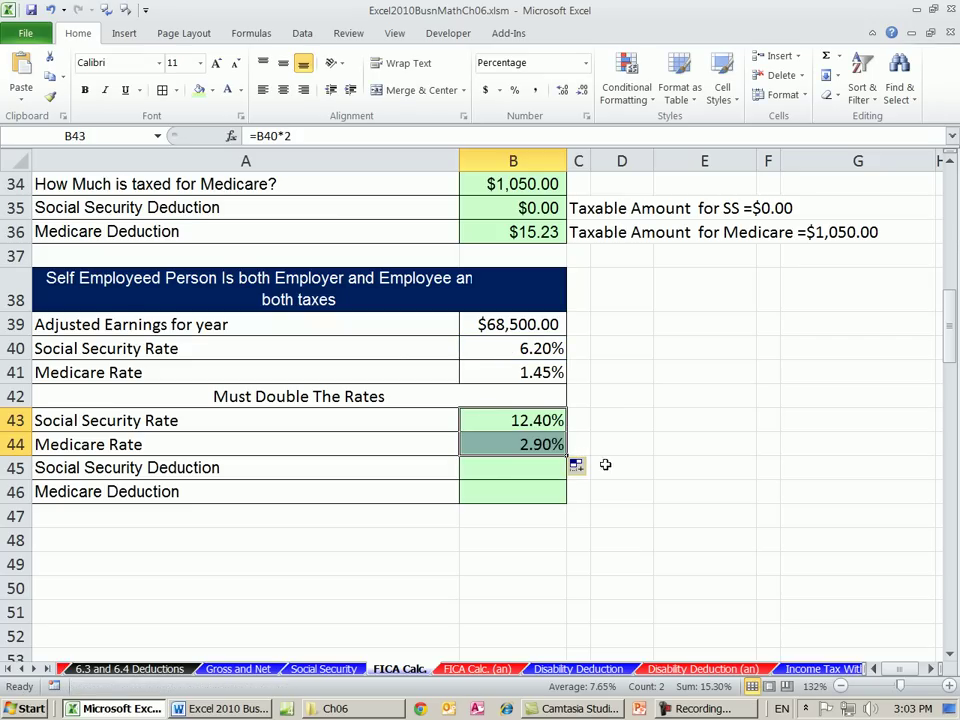
- Calculate the self-employed Social Security Deduction in B45, locking the earnings reference and rounding to cents, with =ROUND($B$39*B43,2)
left_click(487, 470)
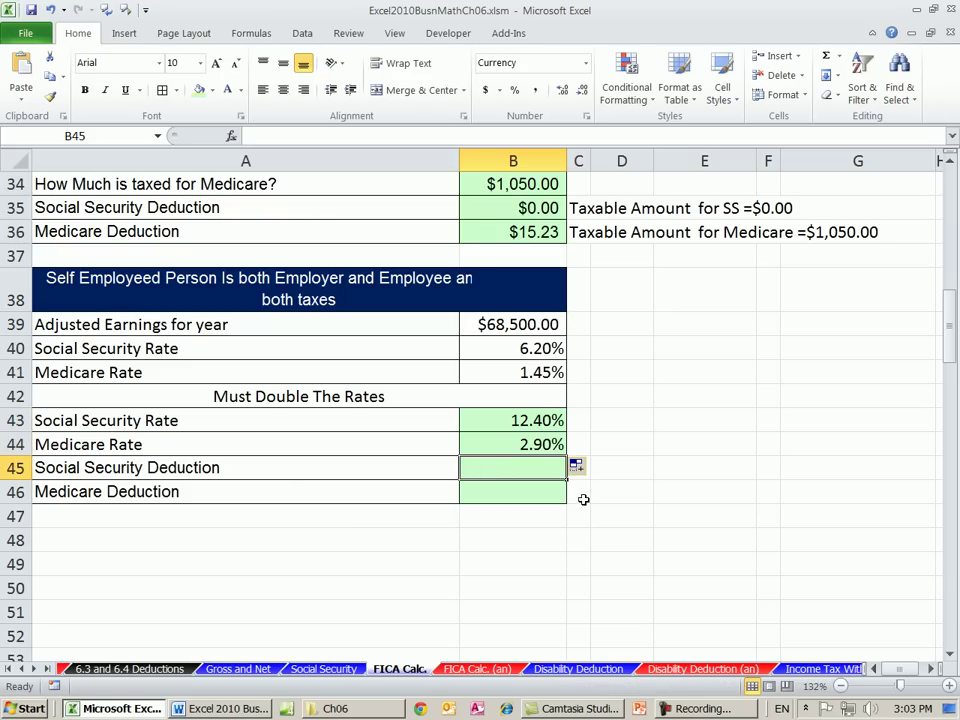
type("=")
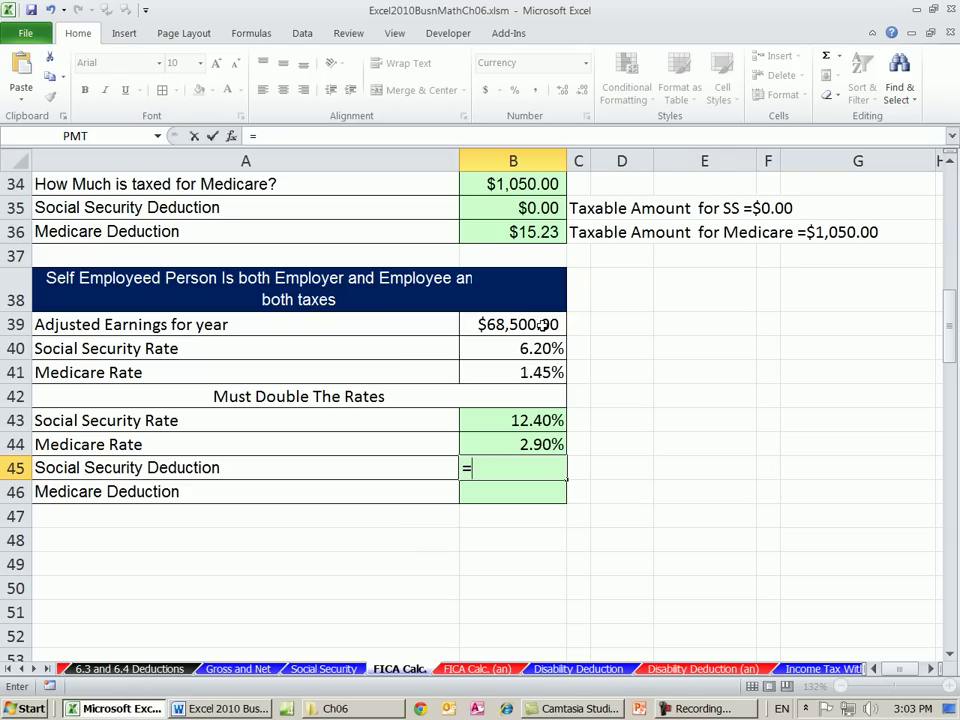
type("round")
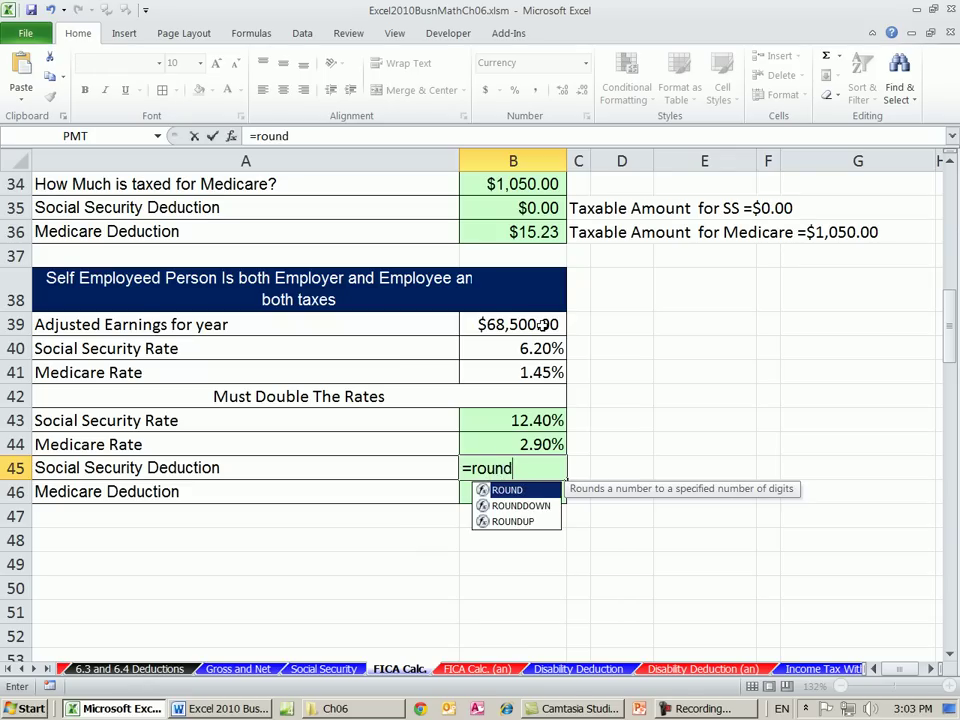
key("Tab")
left_click(541, 325)
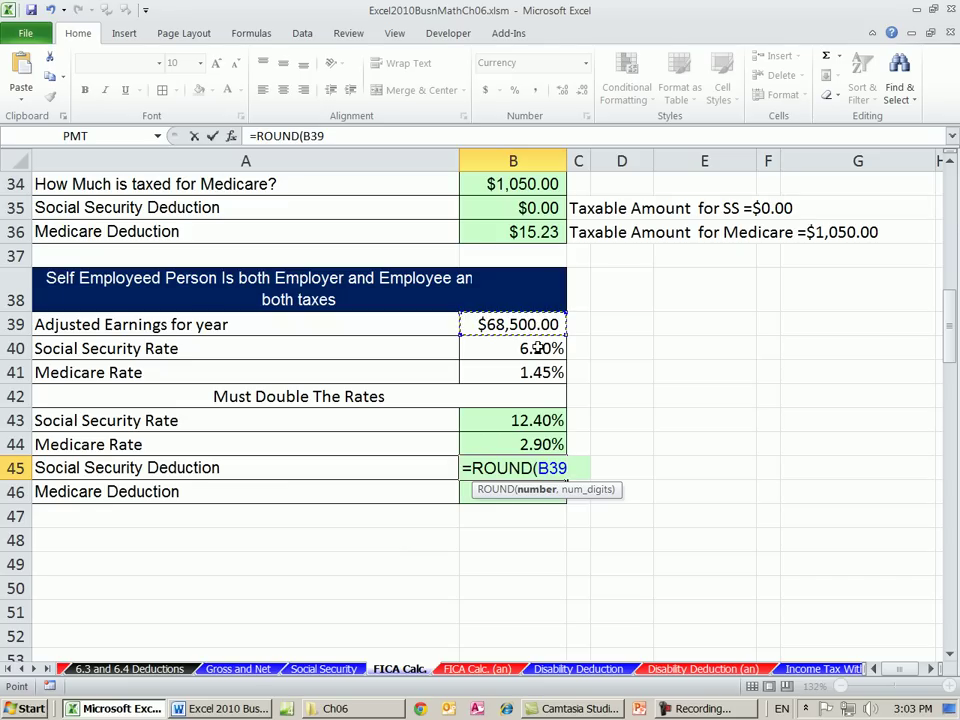
key("F4")
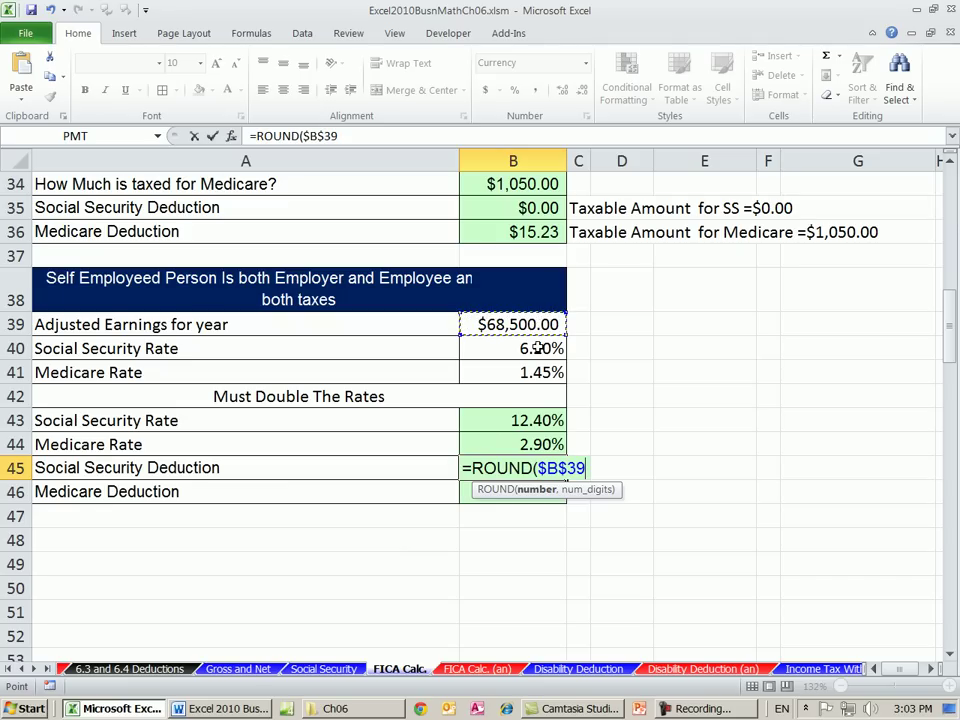
type("*")
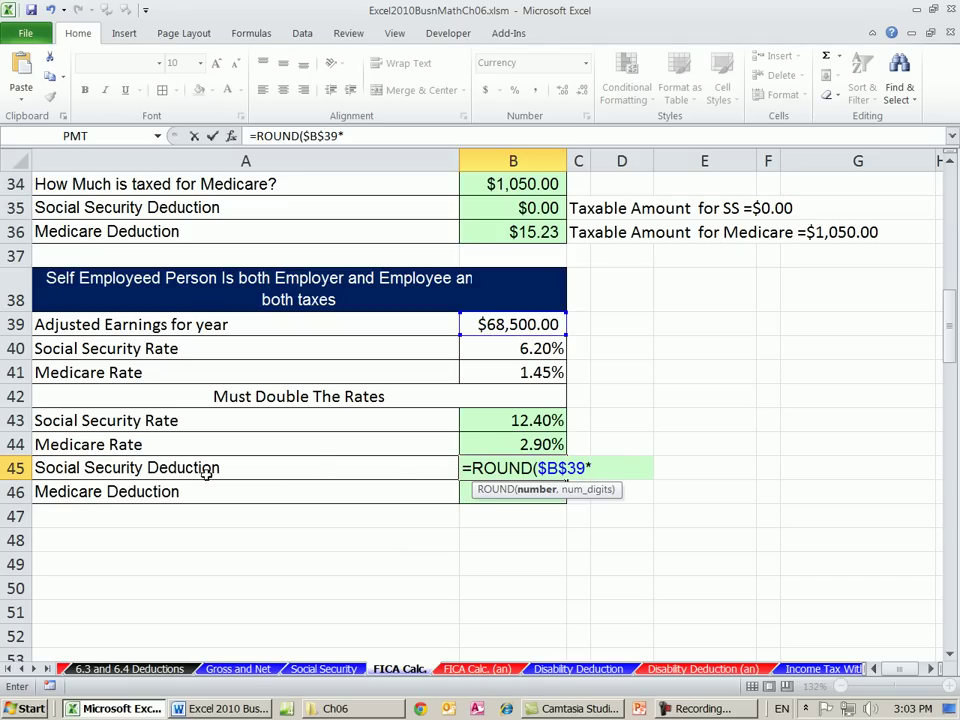
left_click(515, 420)
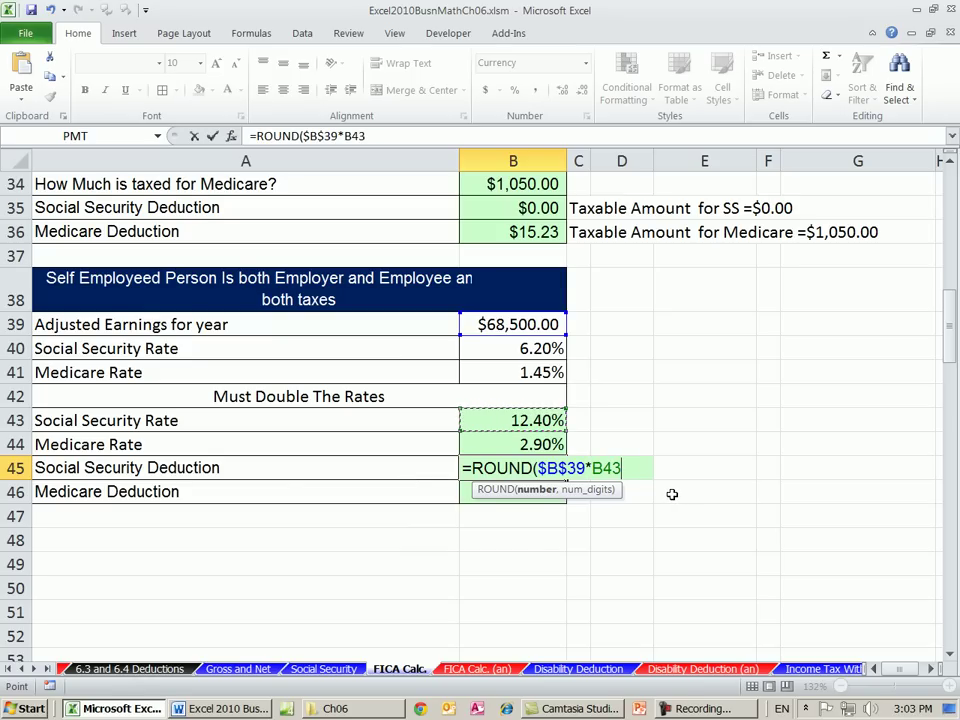
type(",2")
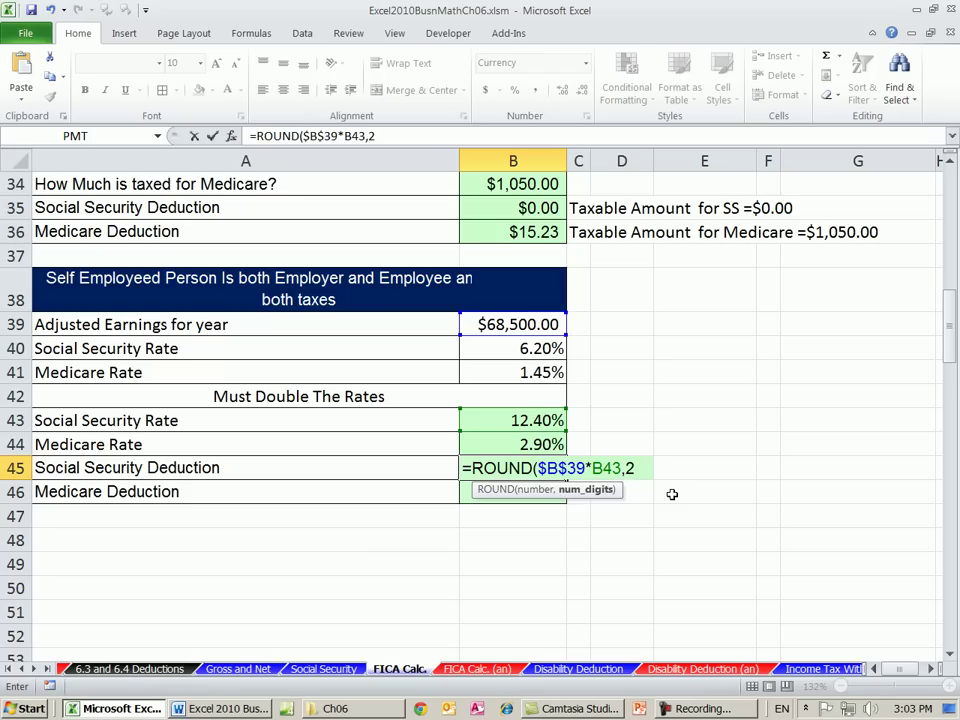
key("ctrl+Return")
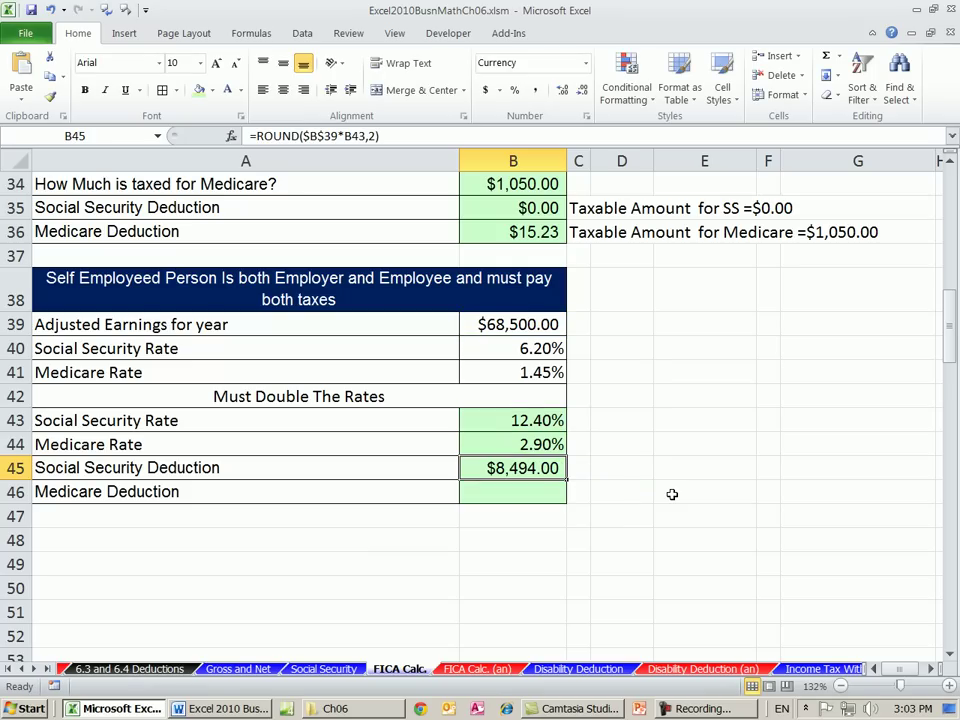
- Copy the deduction formula from B45 down to the self-employed Medicare Deduction in B46 and check the cell references in both formulas
left_click_drag(568, 490, 572, 506)
left_click(553, 467)
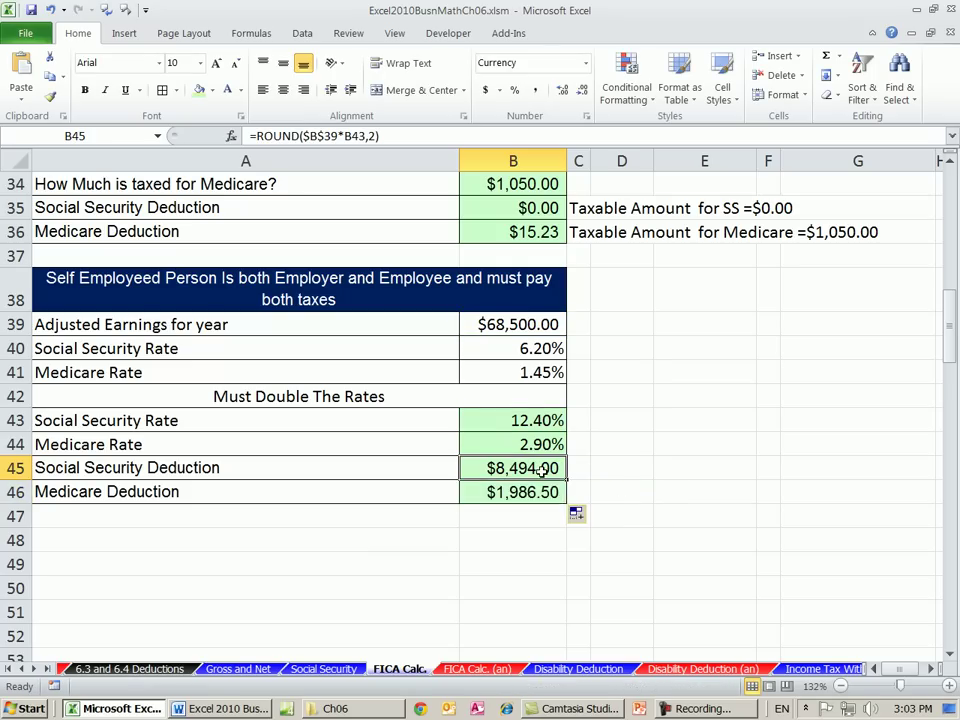
double_click(538, 468)
key("Escape")
double_click(544, 491)
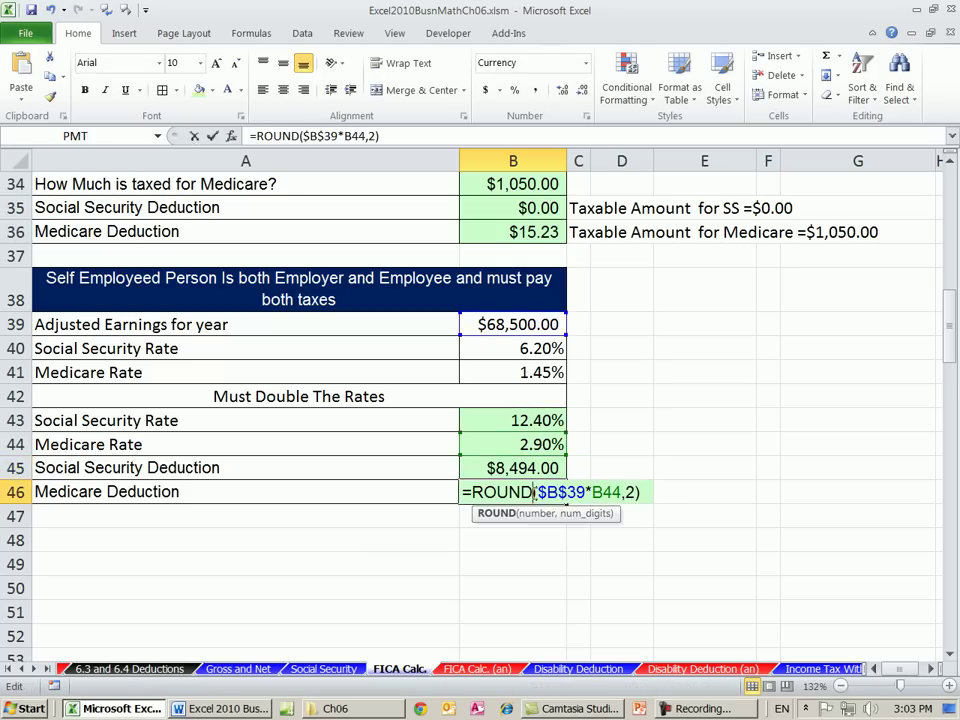
key("Escape")
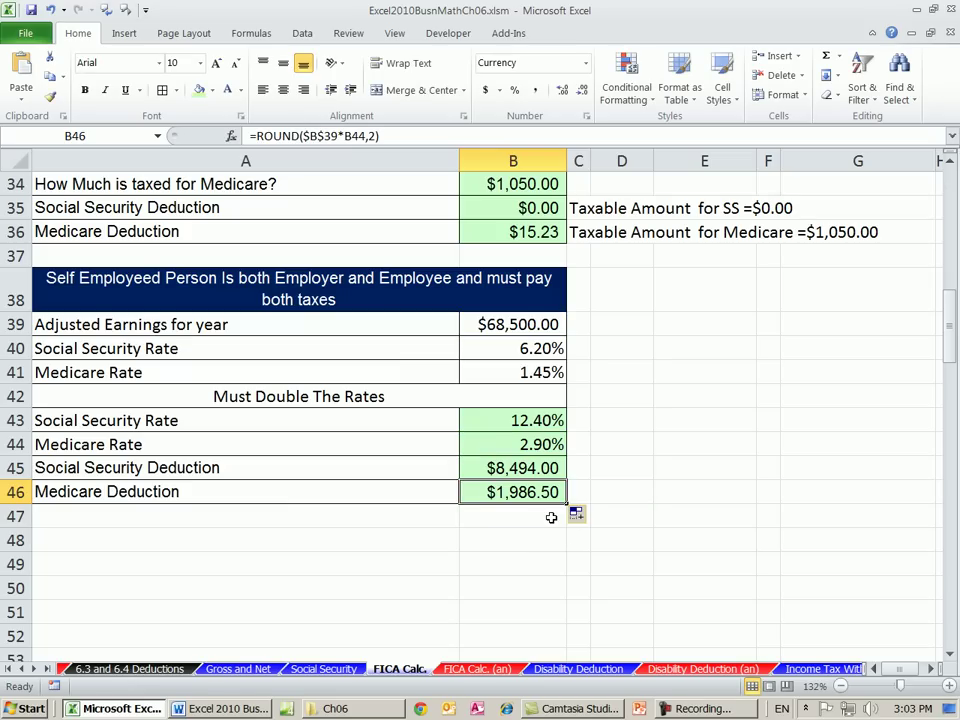
- Open the Disability Deduction sheet and review the SDI rate in B4 and the maximum earnings subject to tax in B5
left_click(579, 540)
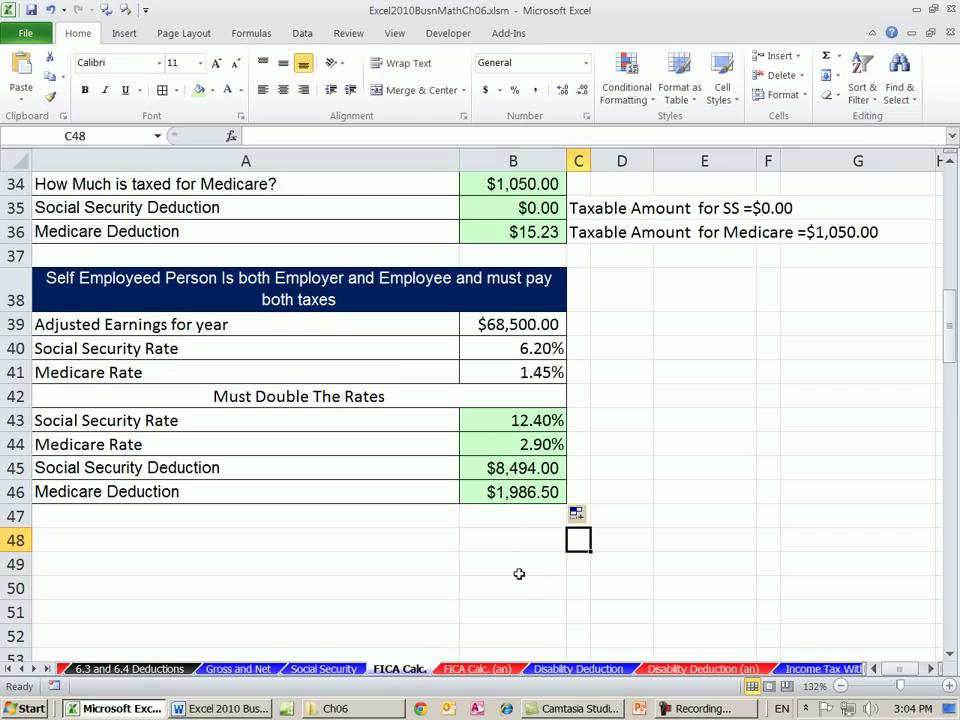
left_click(580, 669)
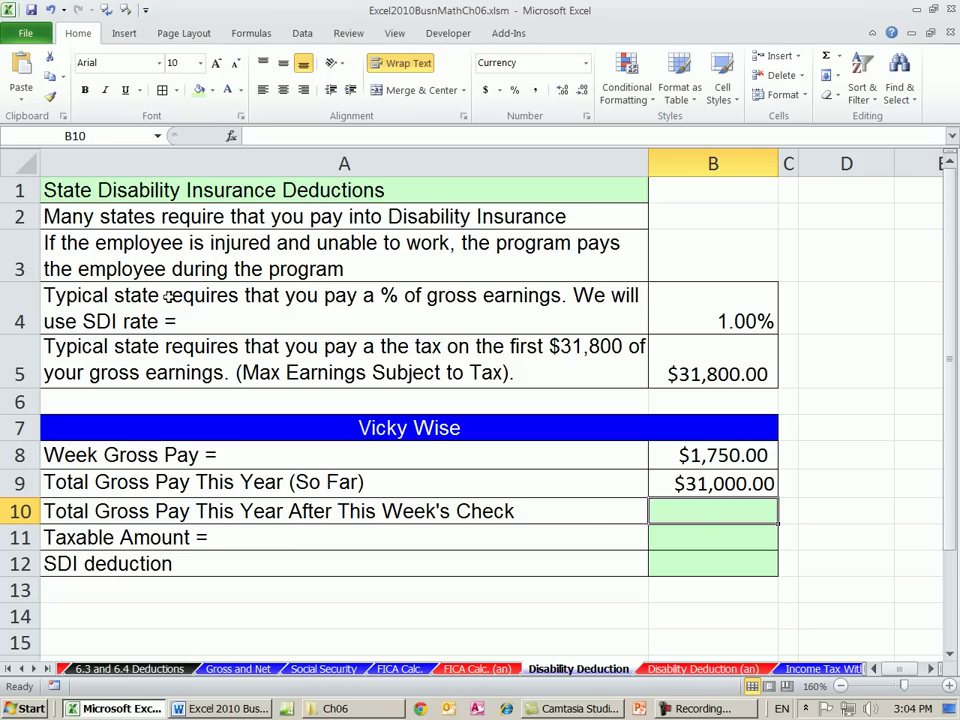
left_click(735, 306)
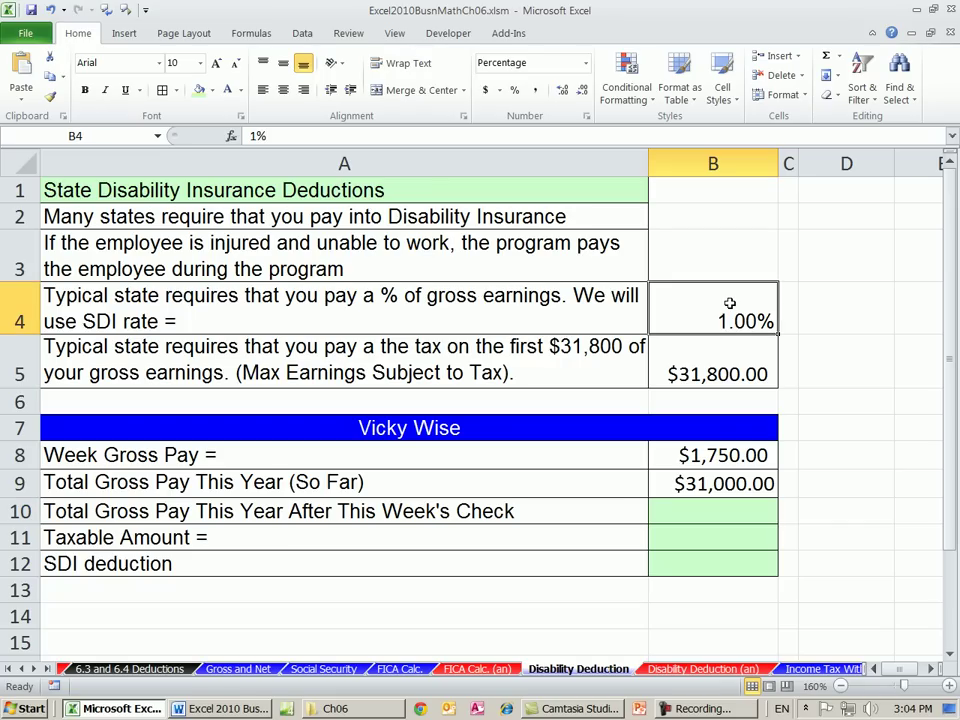
left_click(713, 370)
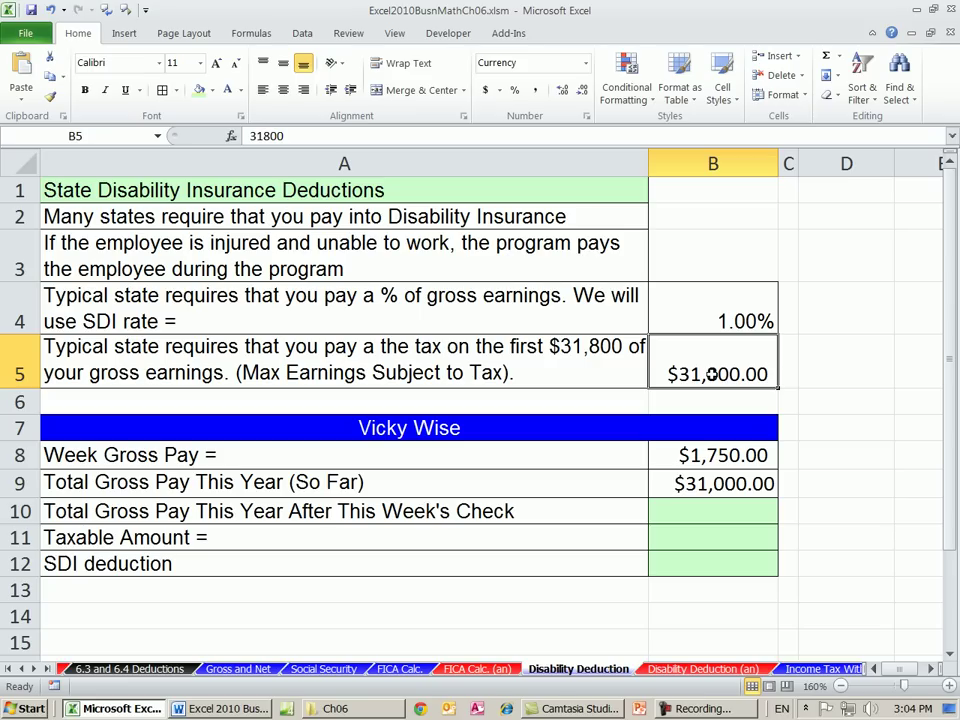
left_click(718, 320)
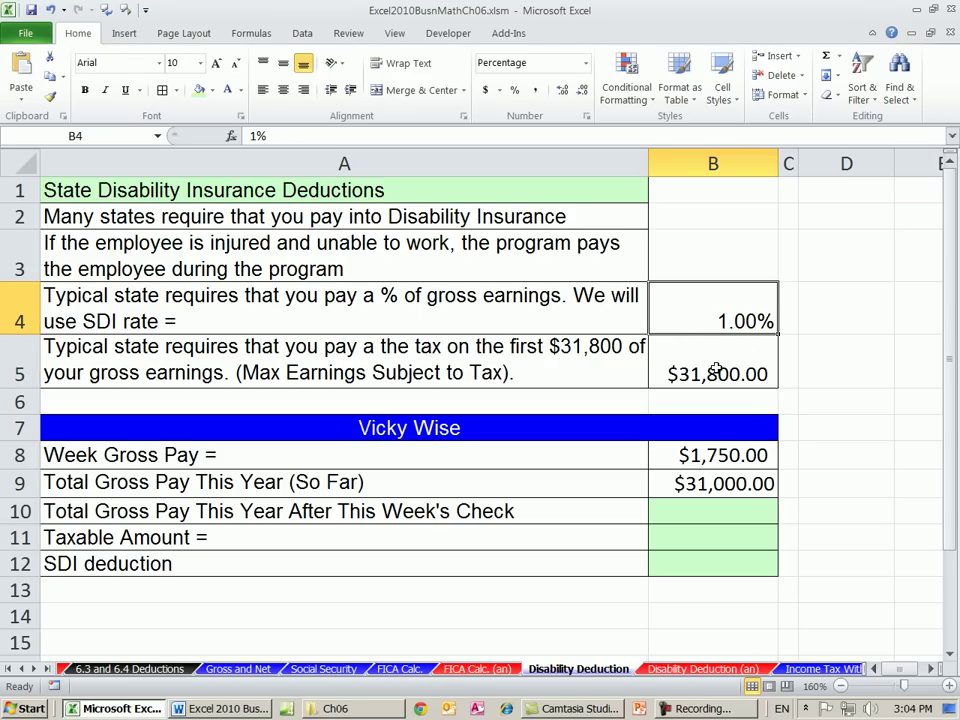
left_click(720, 370)
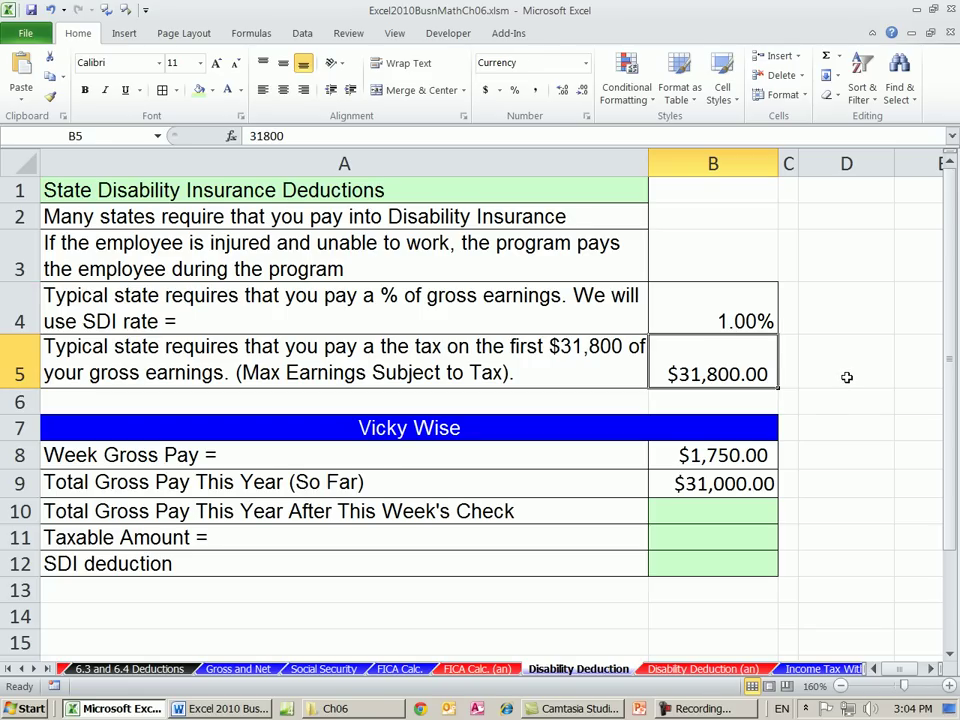
- Calculate the Total Gross Pay This Year After This Week's Check in B10 with =SUM(B8:B9)
left_click(124, 511)
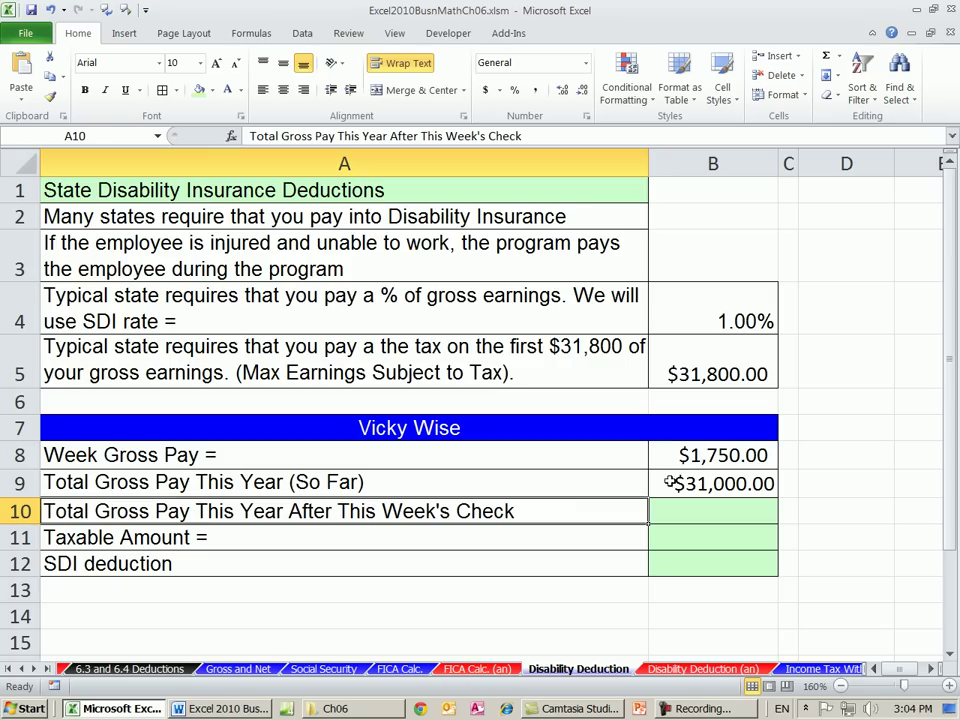
left_click(701, 483)
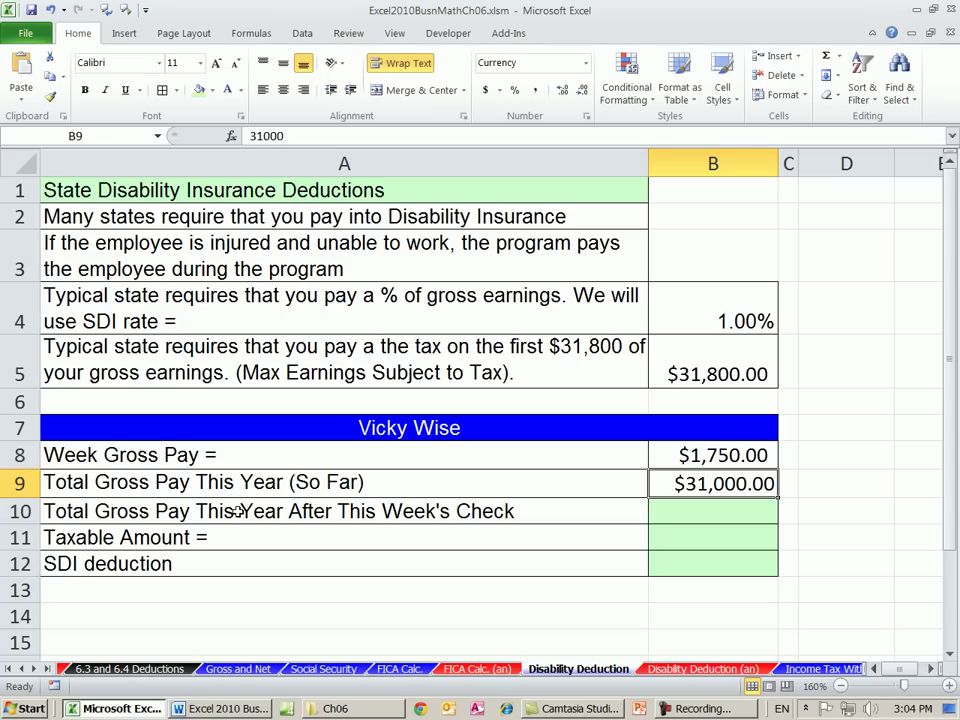
left_click(677, 514)
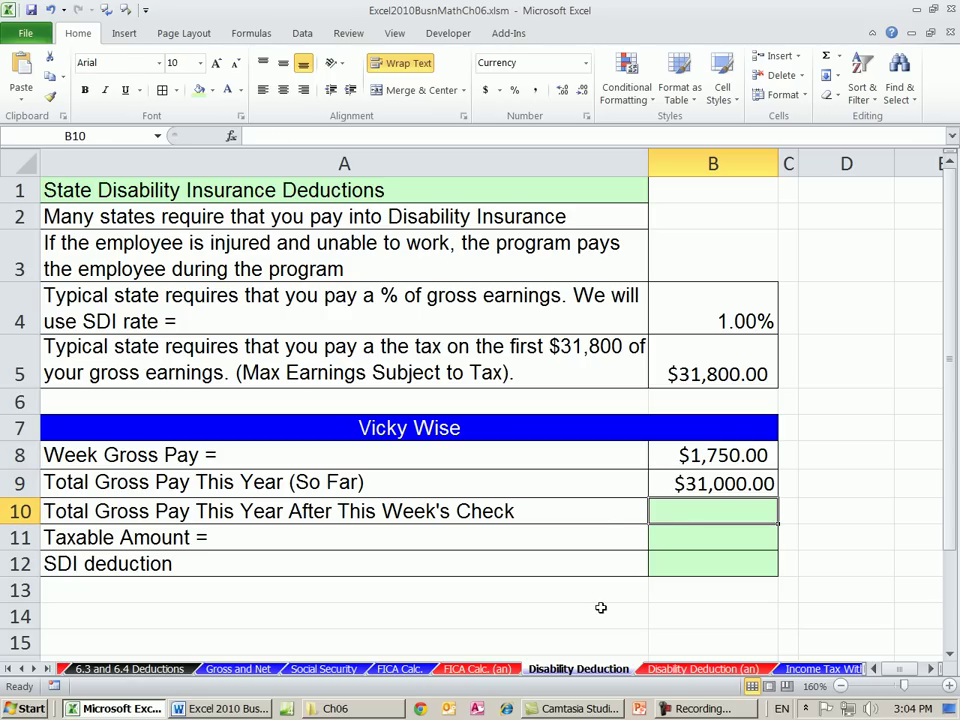
key("alt+equal")
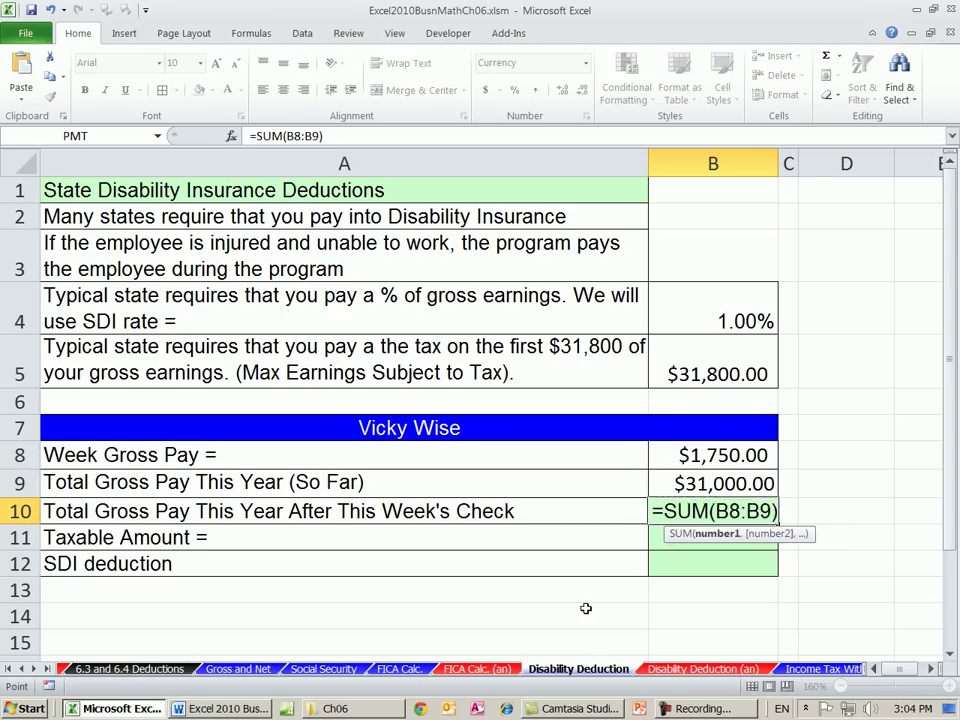
key("alt+equal")
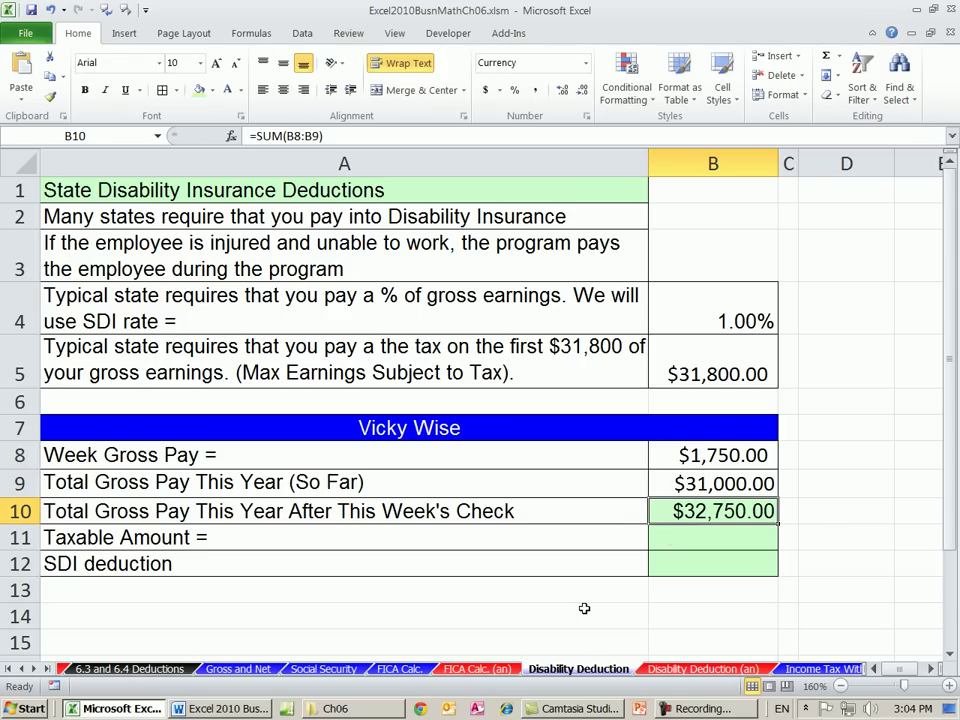
- Calculate the Taxable Amount in B11 as maximum taxable earnings minus gross pay so far, with =B5-B9
left_click(715, 483)
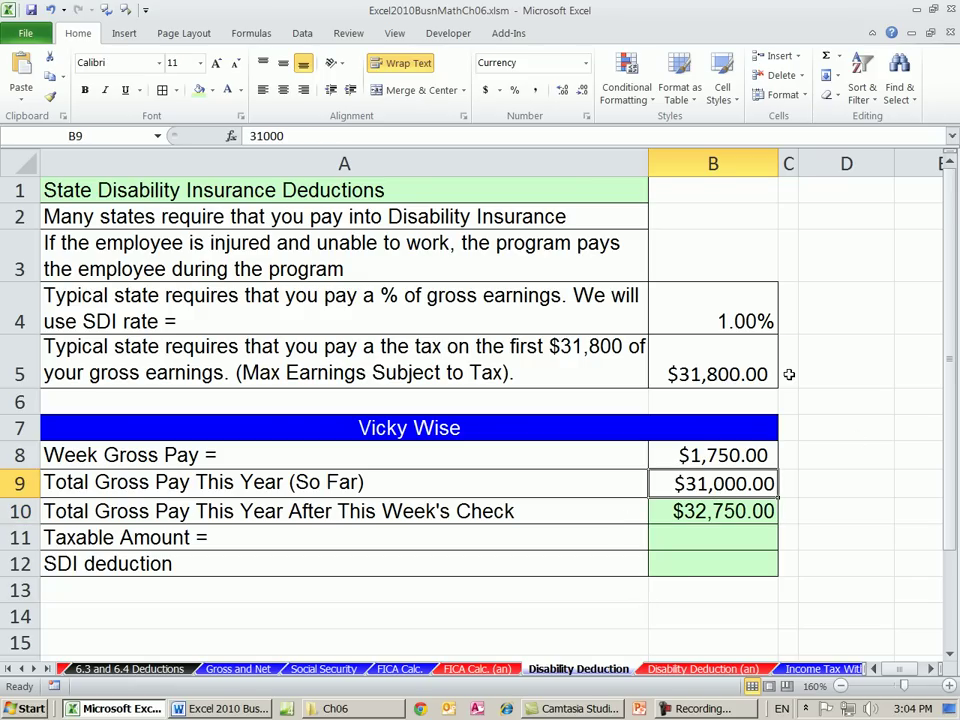
left_click(745, 514)
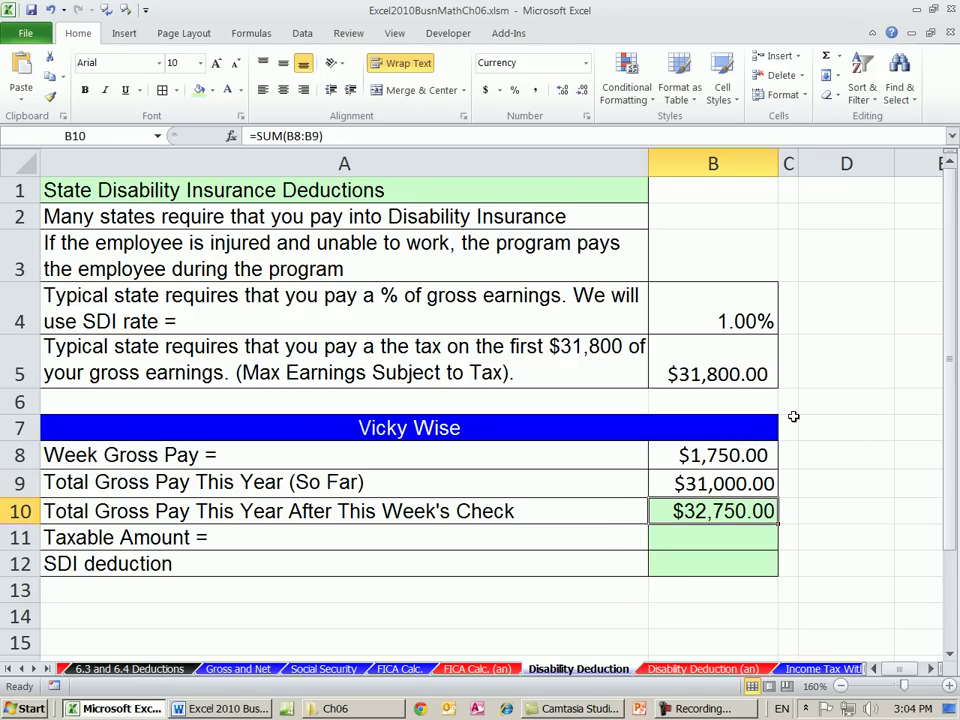
left_click(694, 539)
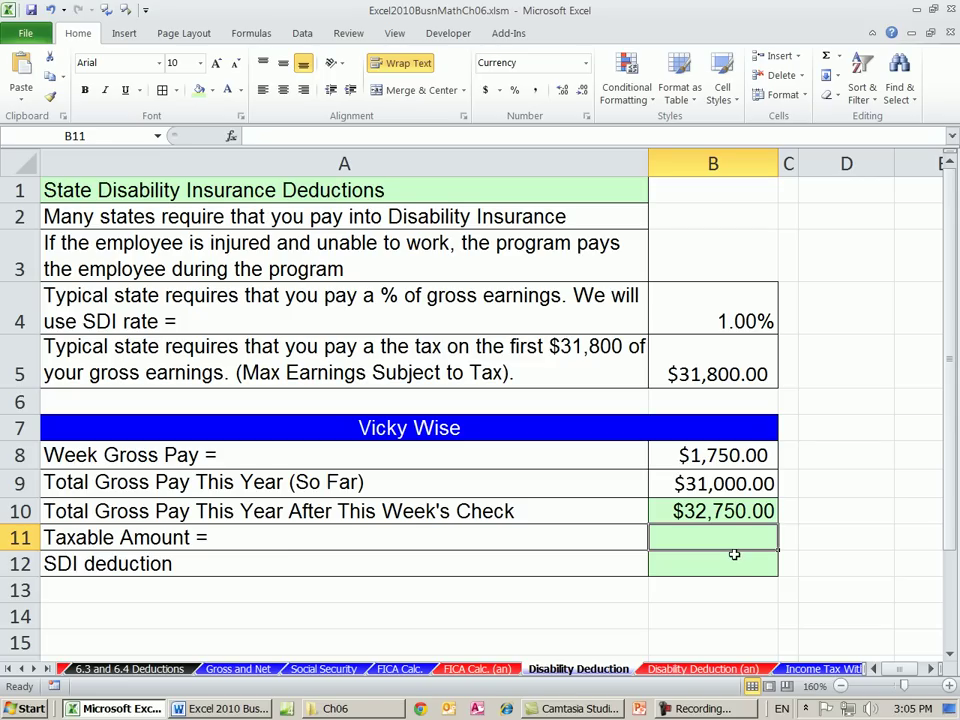
type("=")
left_click(740, 367)
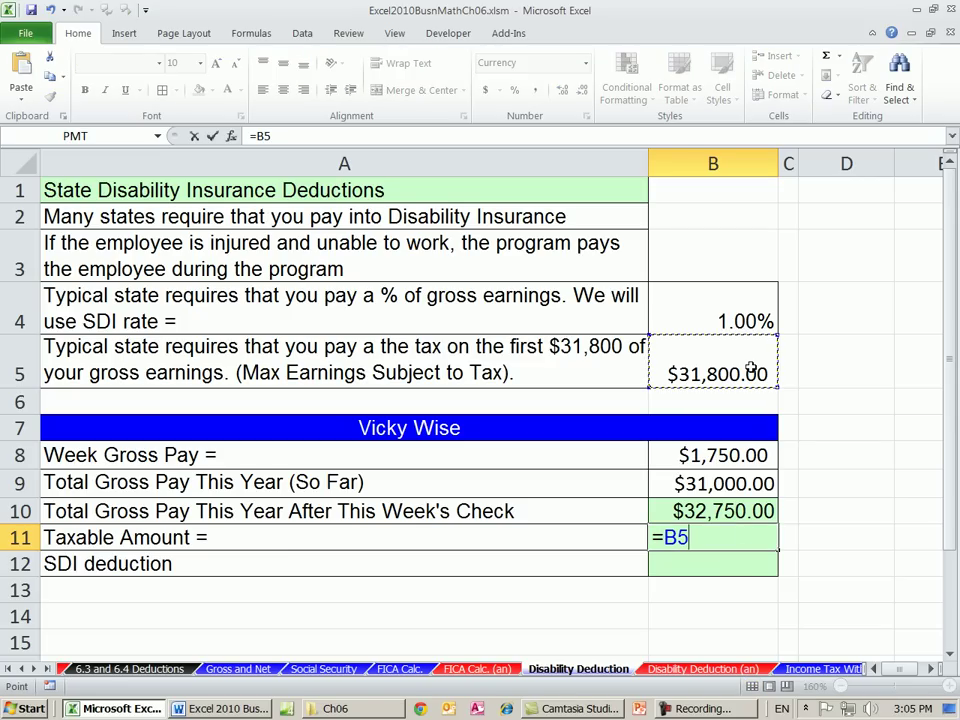
type("-")
left_click(720, 483)
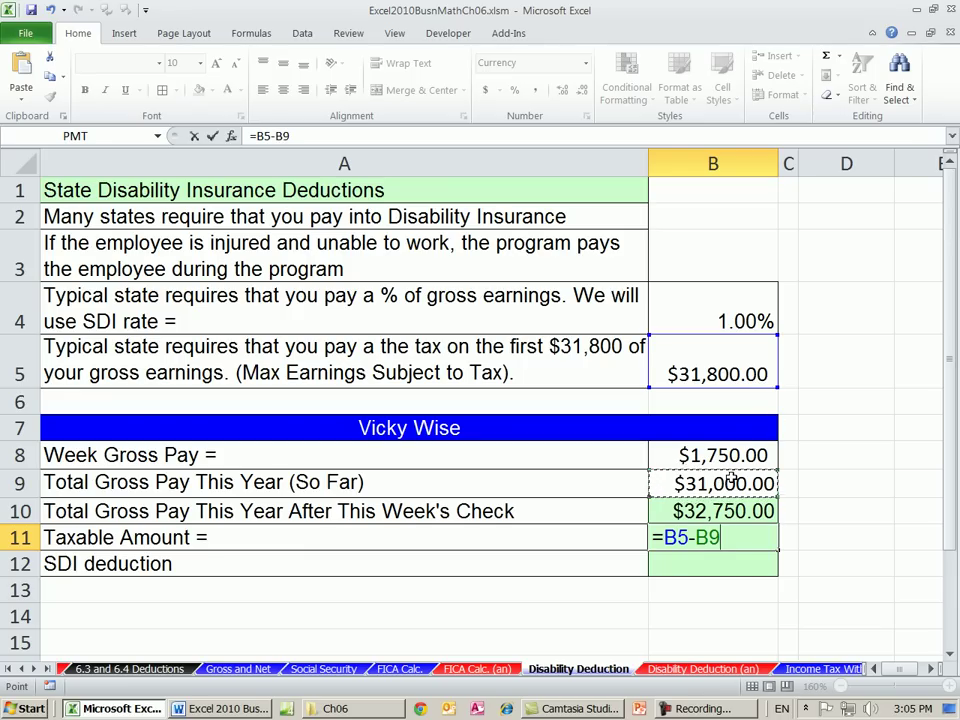
key("Return")
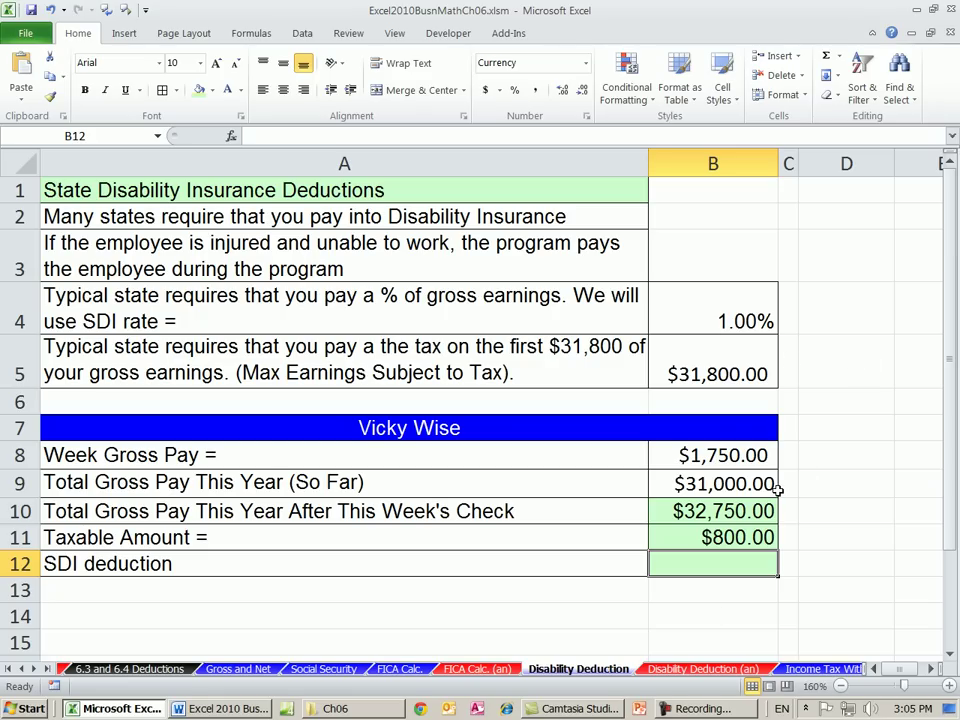
- Calculate the SDI deduction in B12, rounded to cents, with =ROUND(B11*B4,2)
type("=")
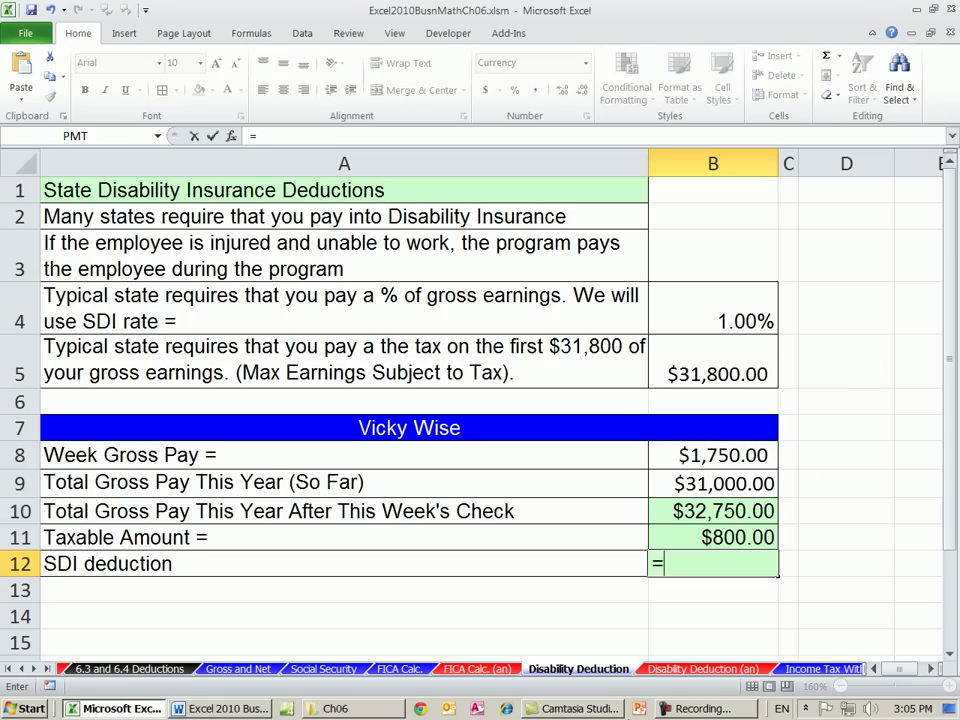
type("roun")
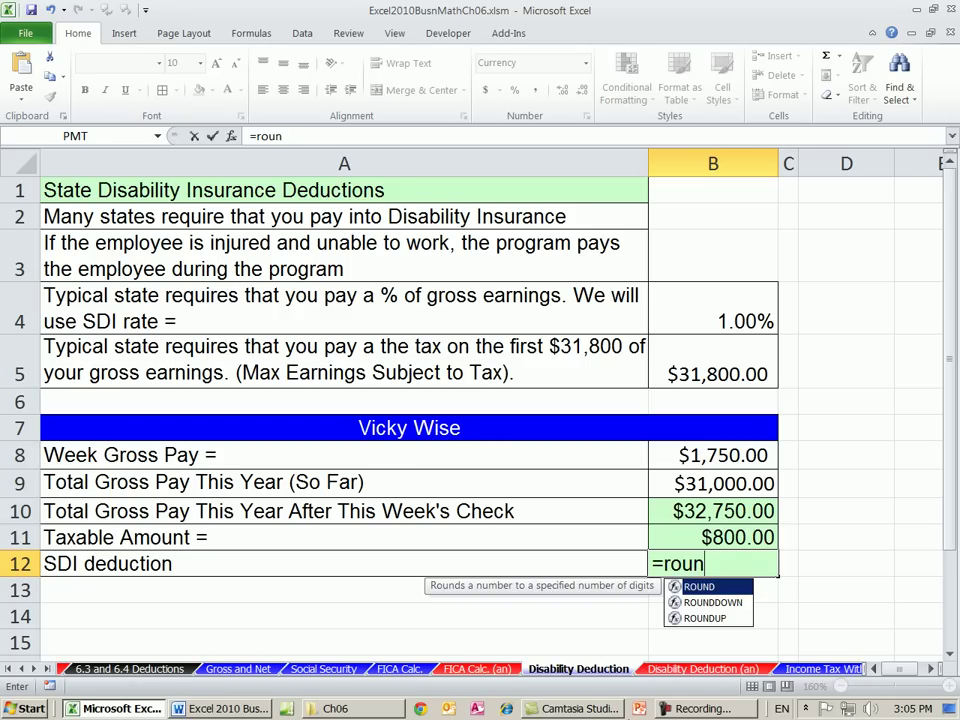
key("Tab")
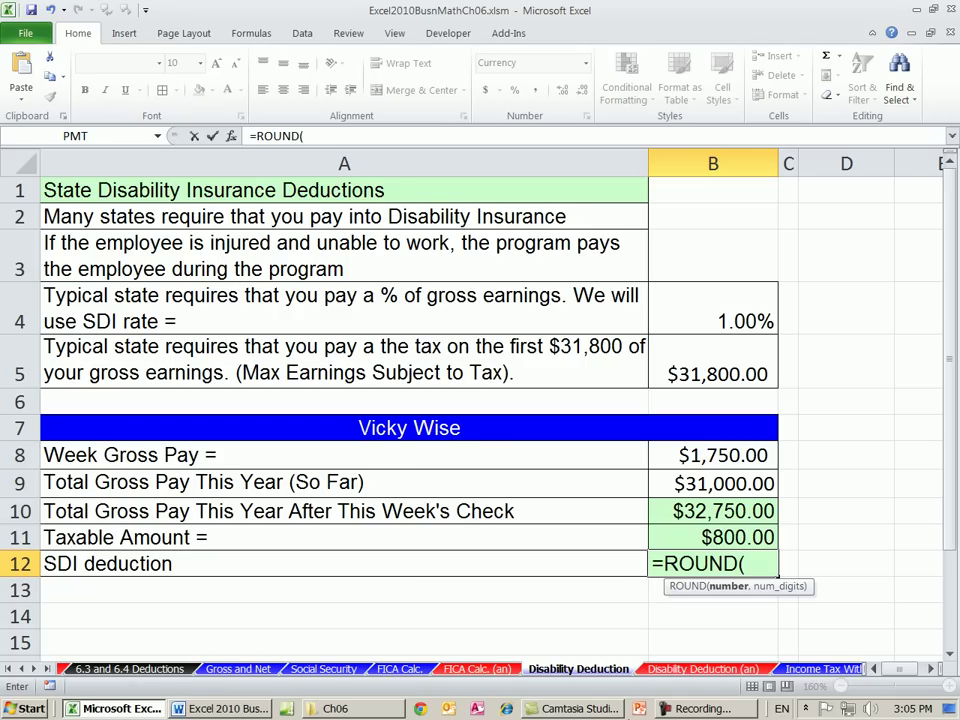
left_click(713, 533)
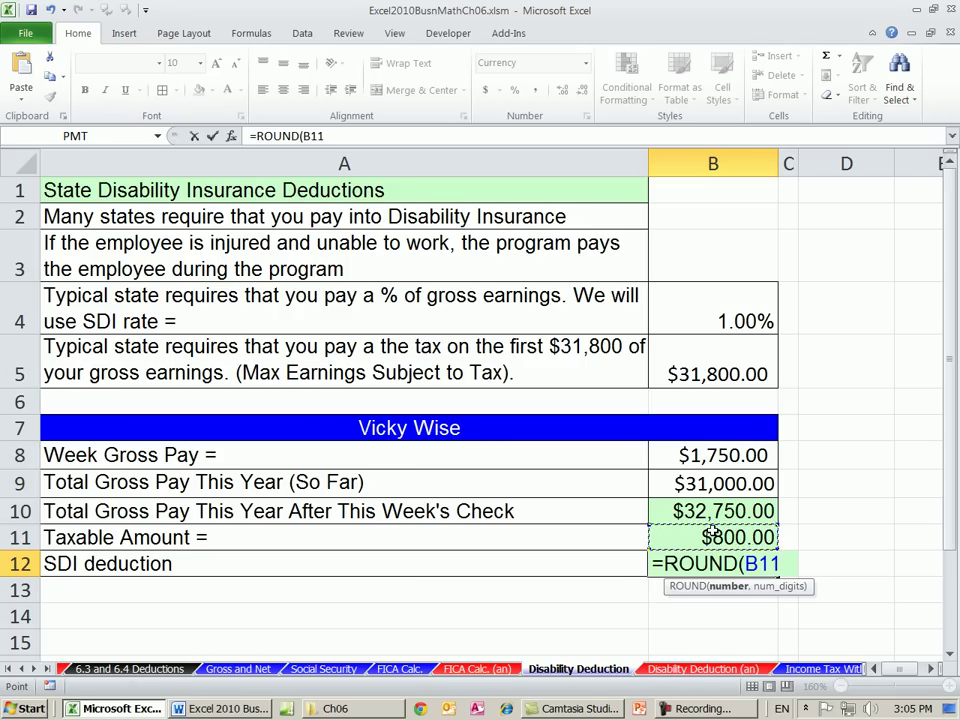
type("*")
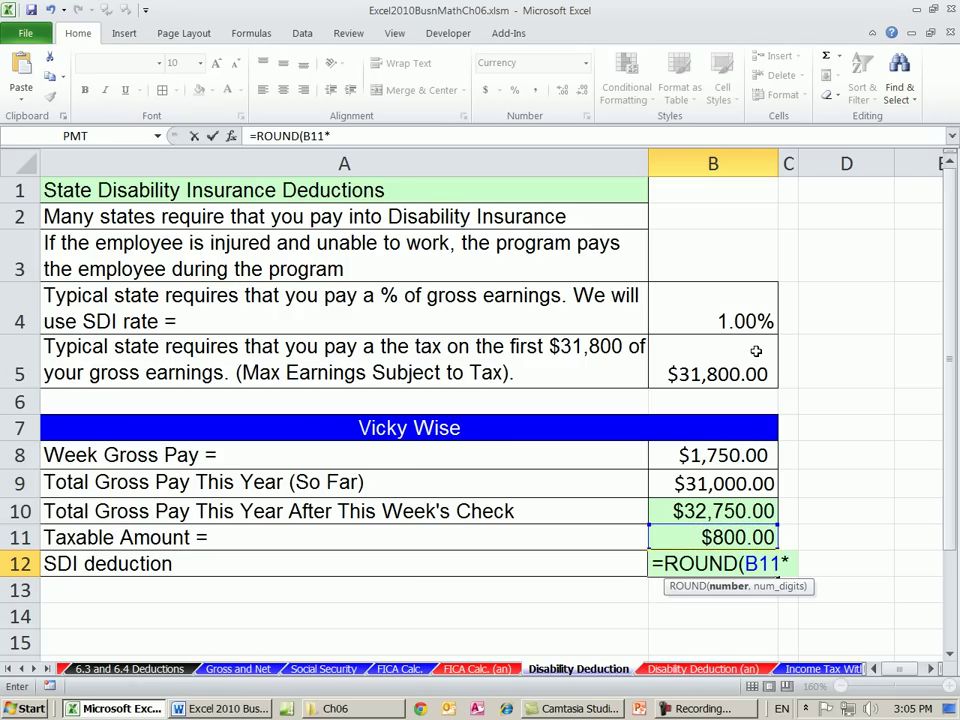
left_click(738, 325)
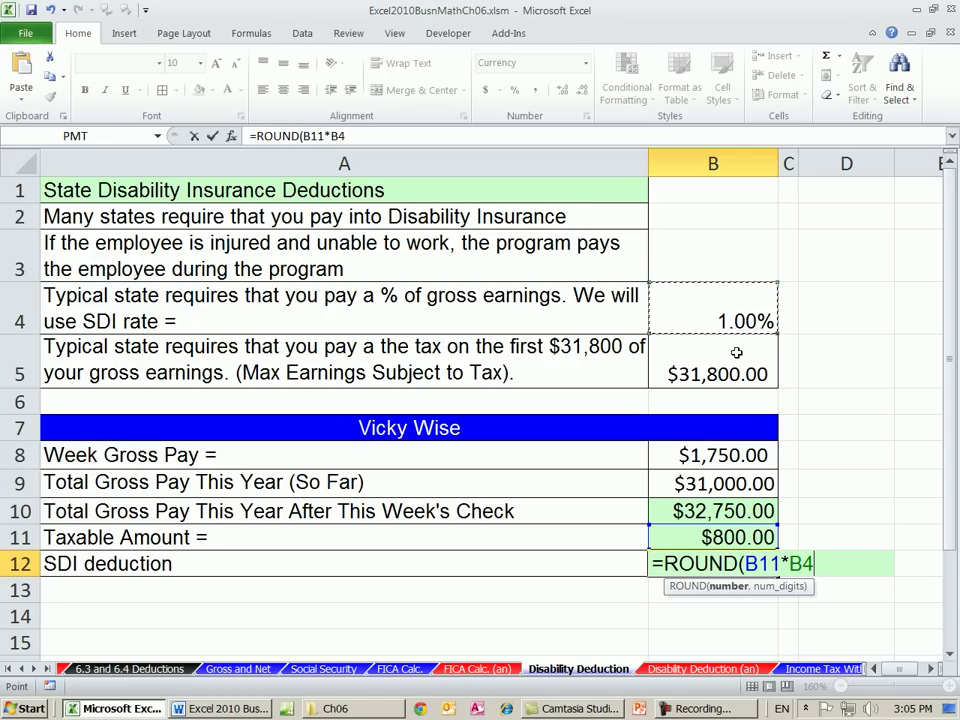
type(",2")
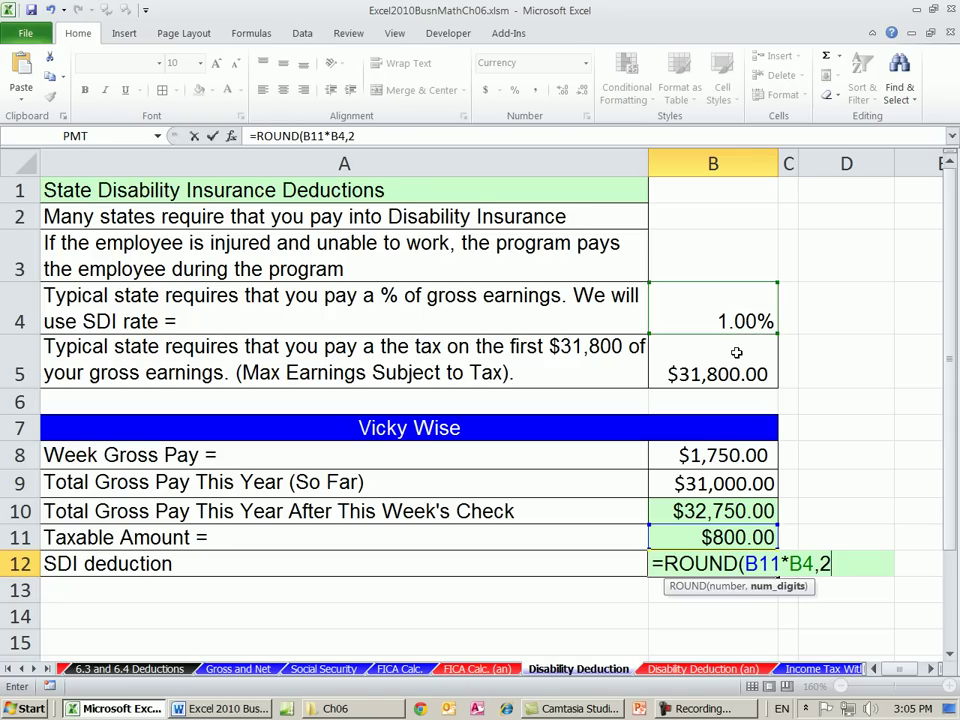
type(")")
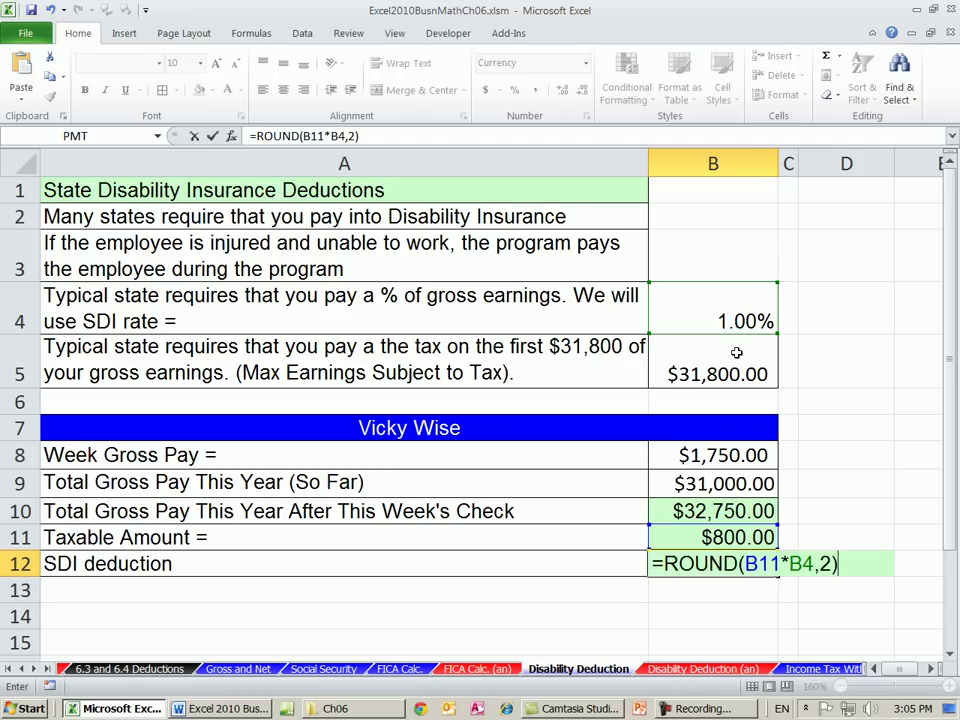
key("ctrl+Return")
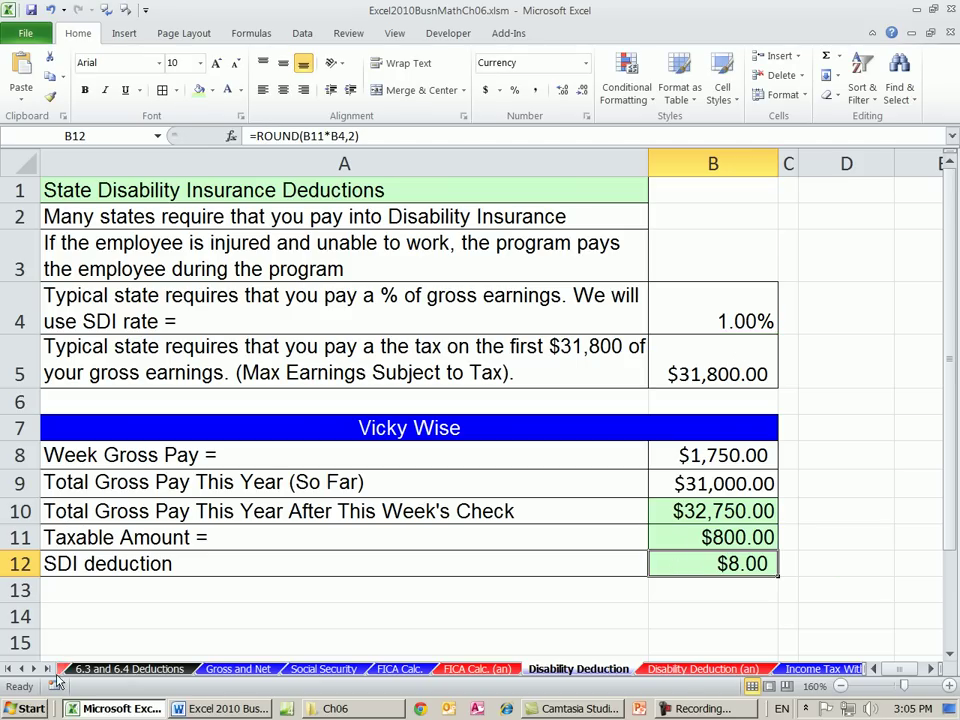
- Enter the closing label "End Section 6.3" in A14 below the SDI calculation
scroll(400, 608, "down", 1)
scroll(405, 606, "up", 1)
left_click(376, 607)
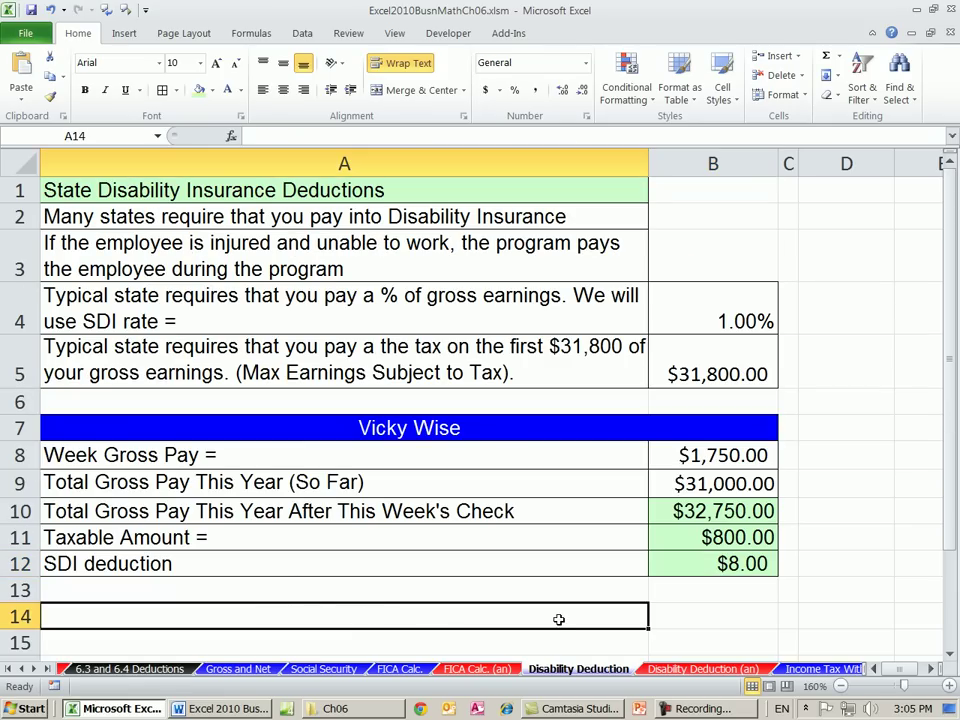
type("End")
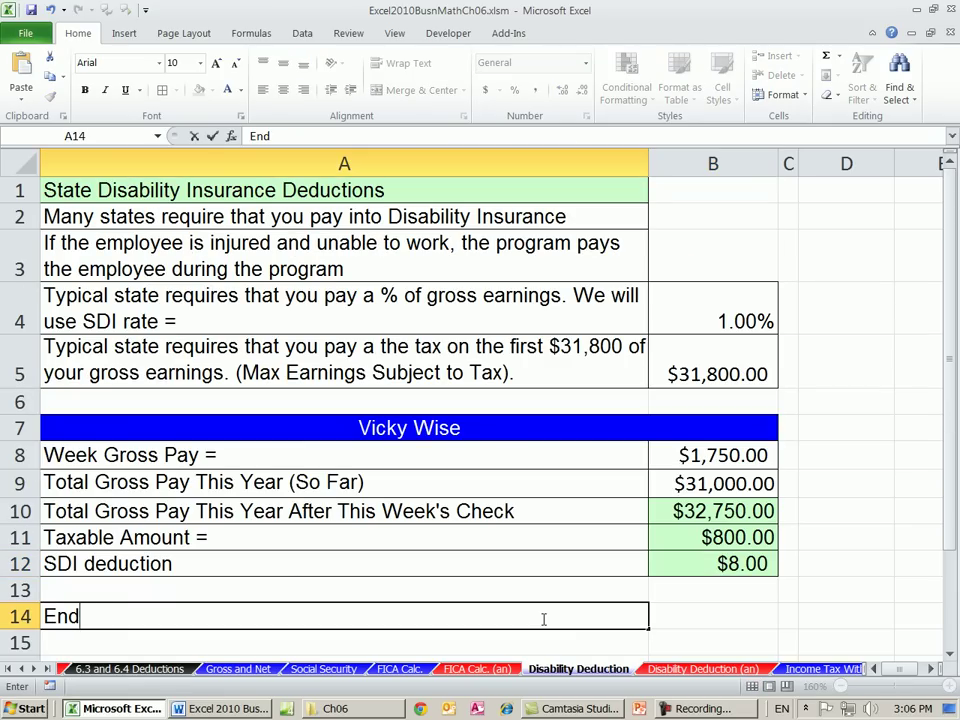
type(" Sectio")
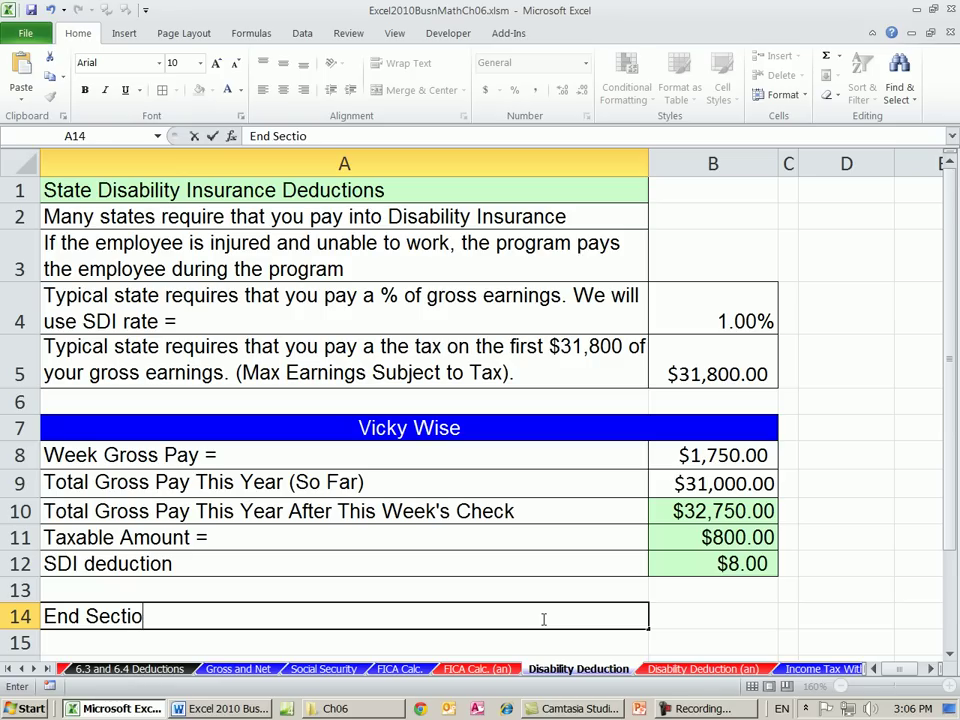
type("n 6.3")
key("ctrl+Return")
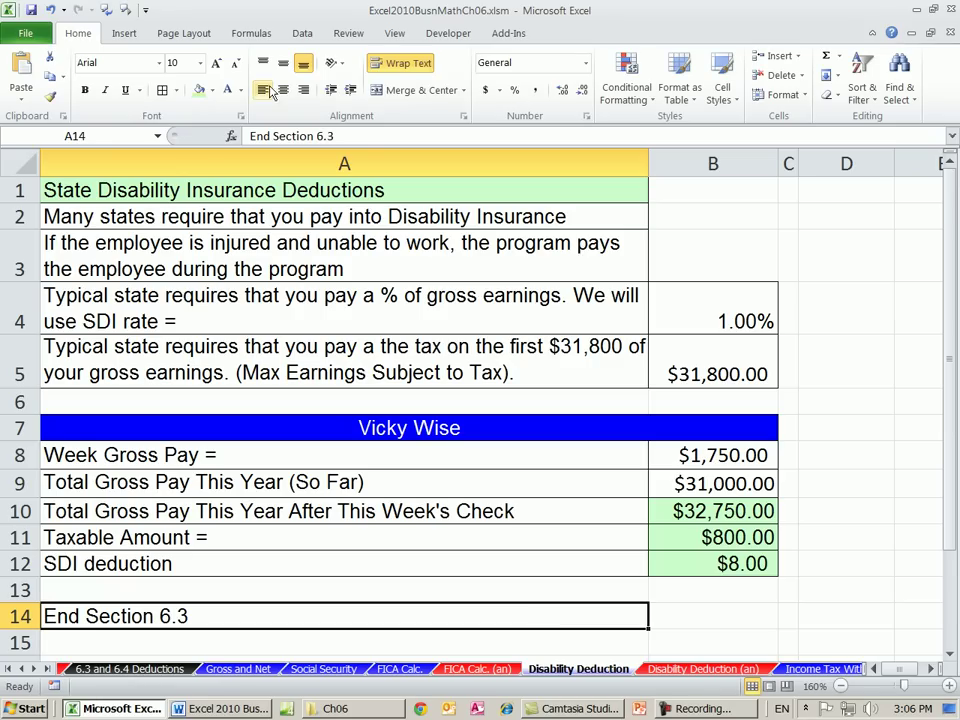
- Format the End Section 6.3 label in A14 with a red fill and white font
left_click(212, 90)
left_click(212, 221)
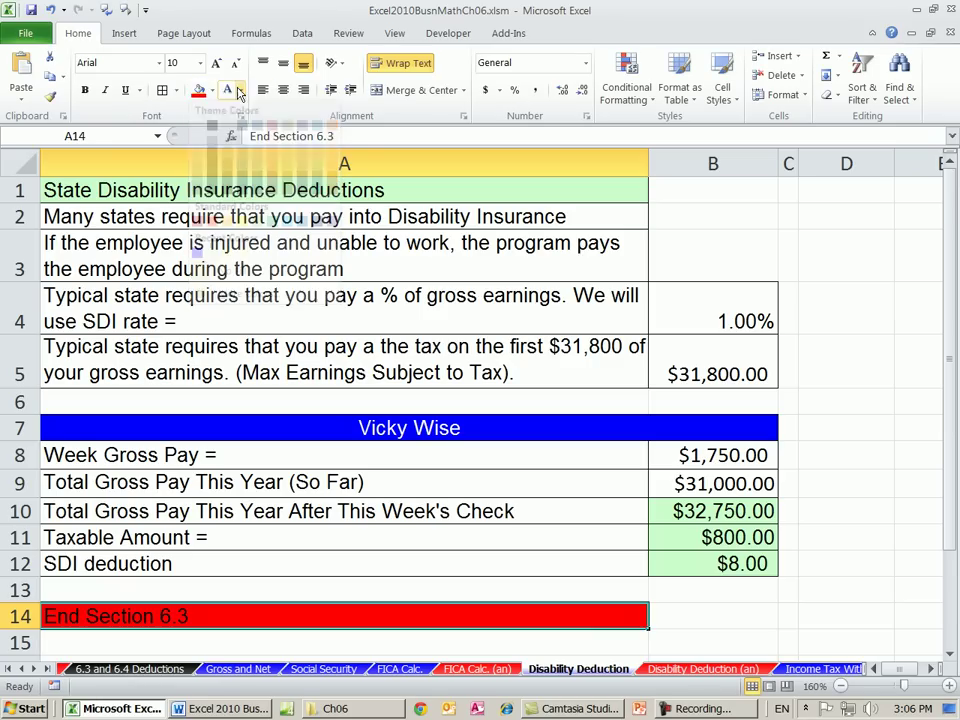
left_click(680, 614)
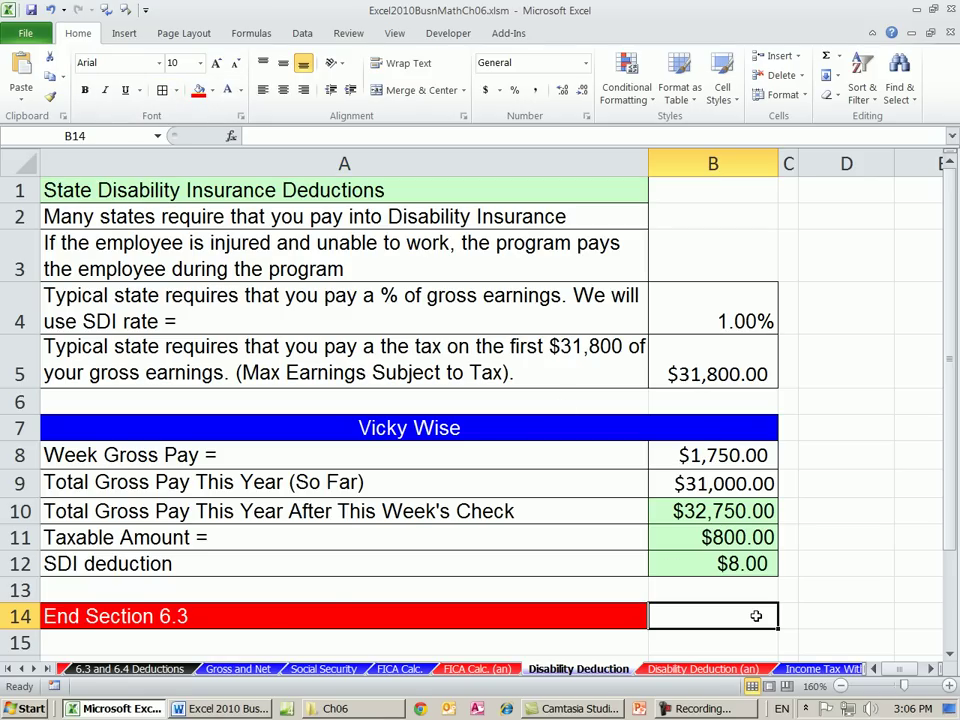